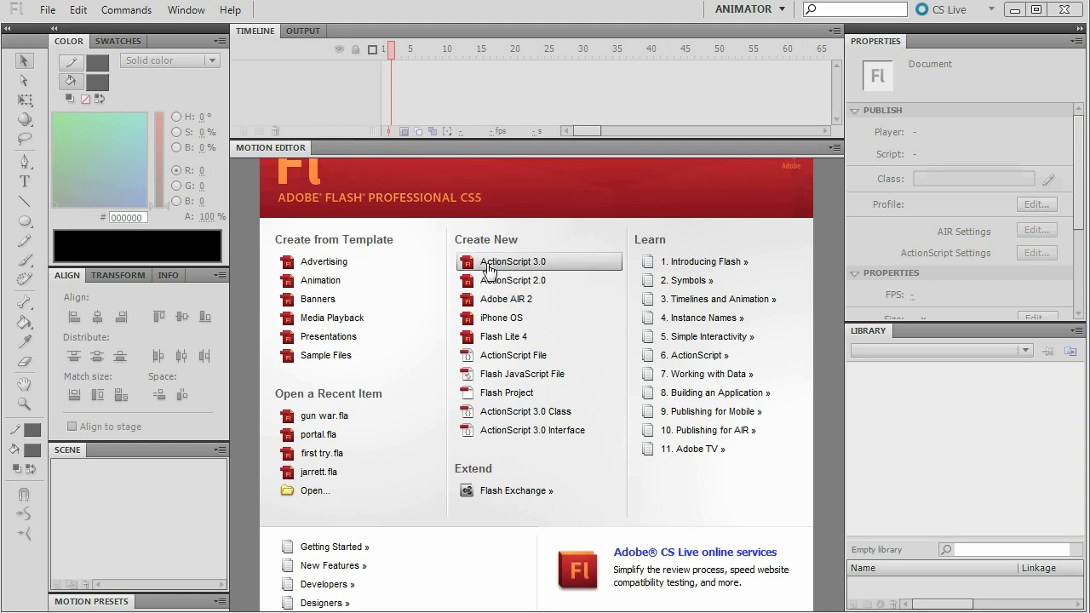
Step: Start a new blank ActionScript 3.0 document with a 550 x 400 stage from the Welcome screen
left_click(511, 266)
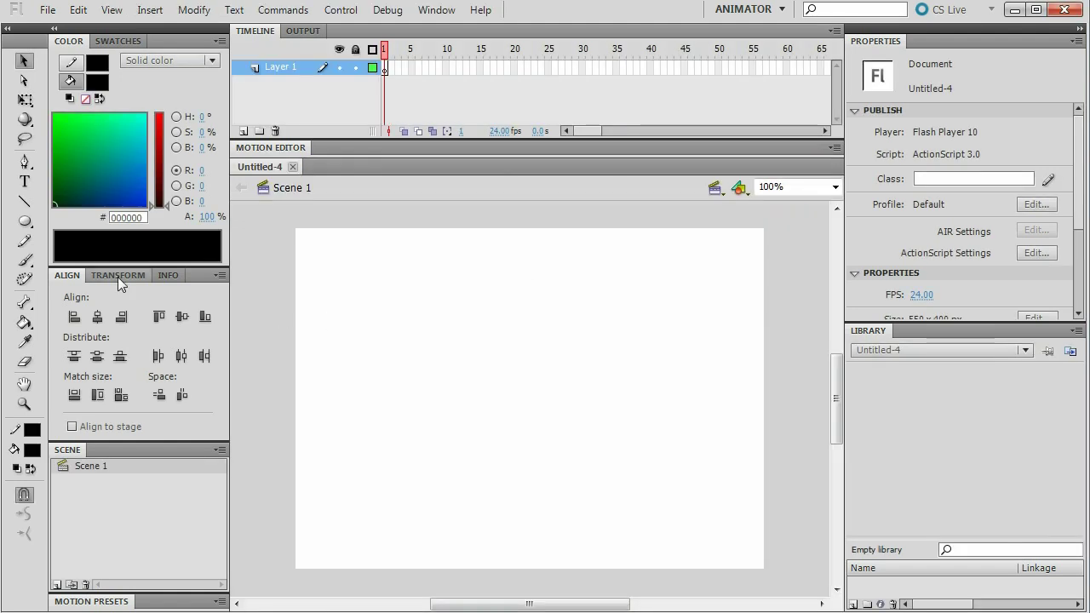
Step: Draw a horizontal ground line across the stage and a small box standing on it
left_click(20, 204)
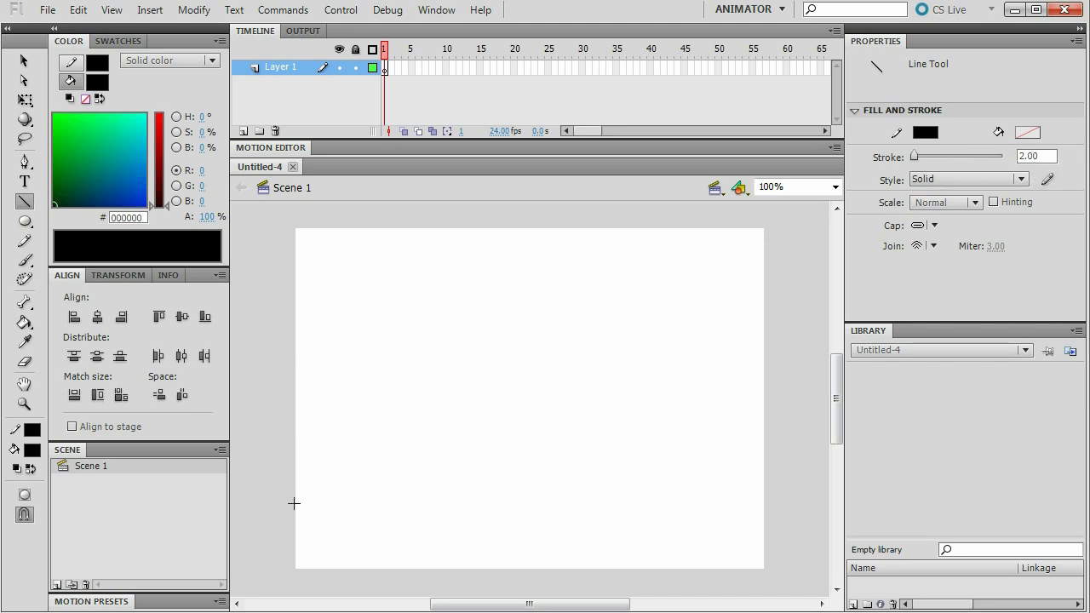
left_click_drag(296, 505, 764, 506)
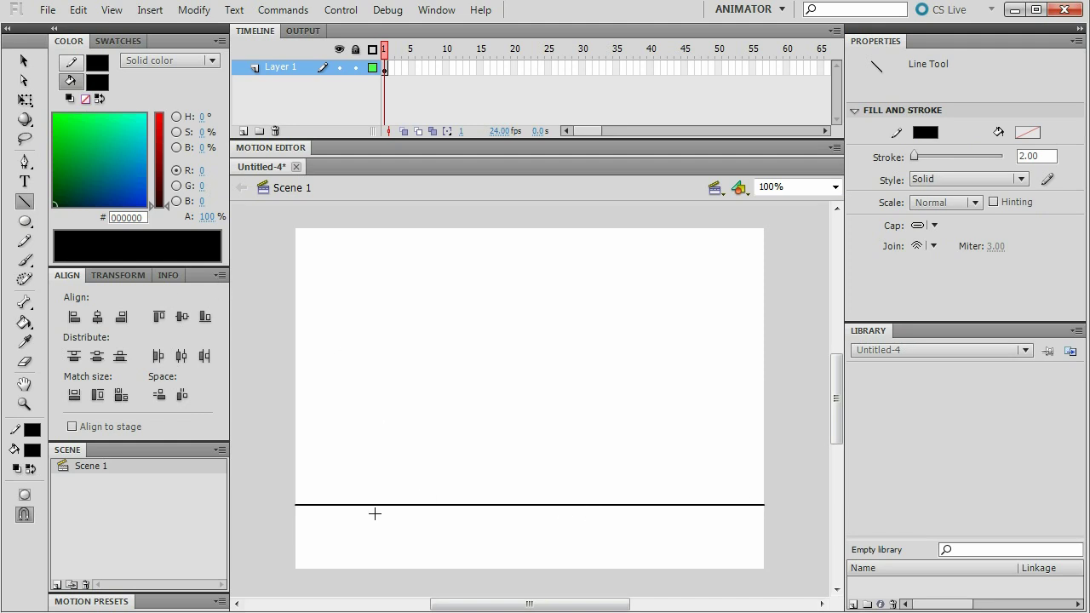
left_click_drag(397, 505, 397, 468)
mouse_move(397, 468)
left_mouse_down()
mouse_move(421, 468)
mouse_move(422, 505)
left_mouse_up()
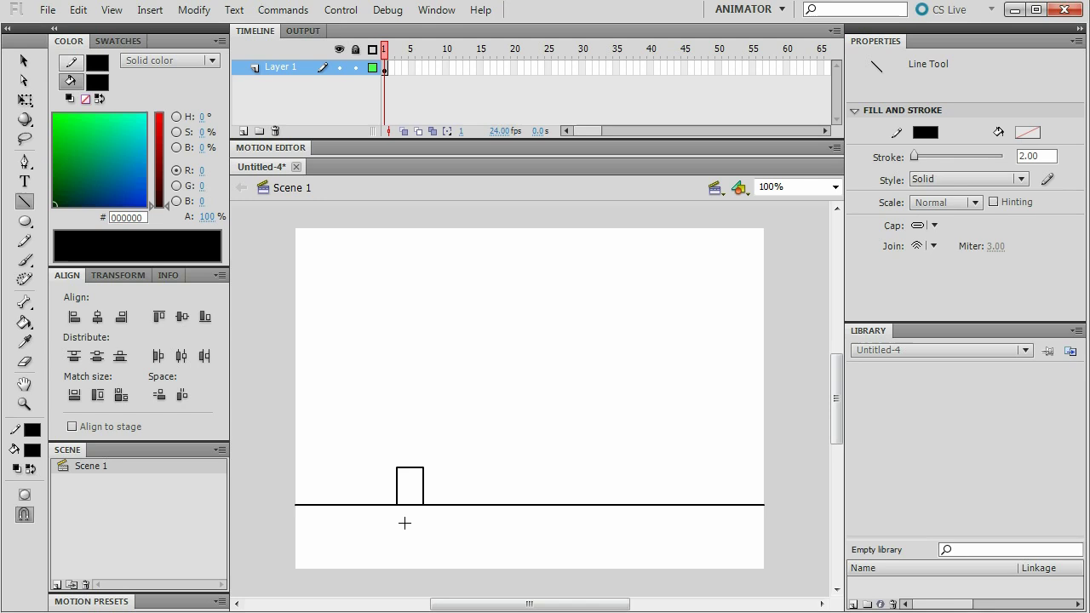
Step: Rename Layer 1 to BG, lock it, add Layer 2 above, and zoom the stage to 200%
double_click(276, 68)
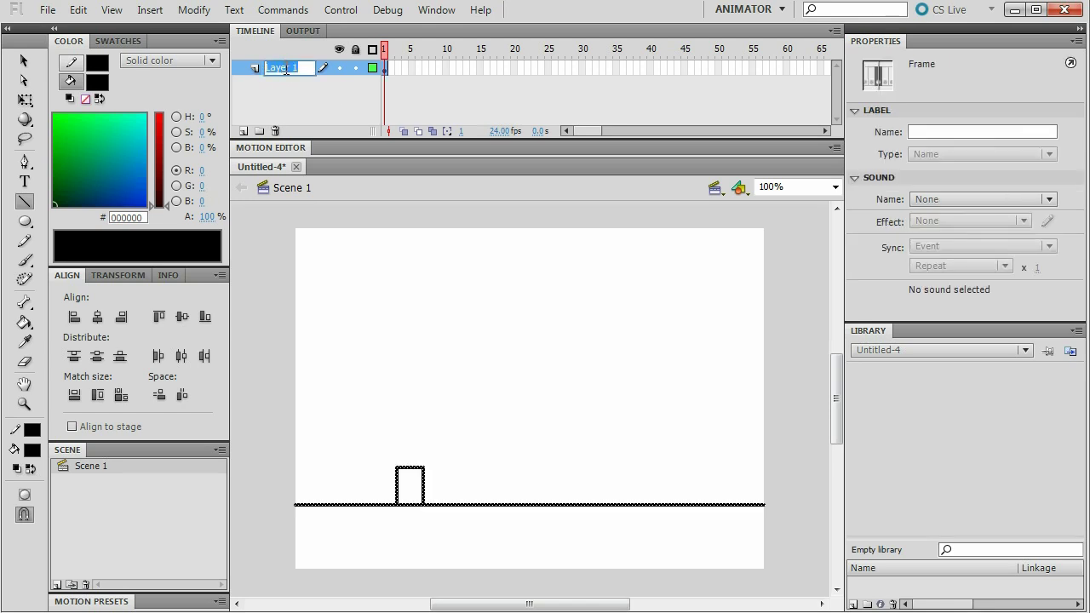
type("BG")
key("Return")
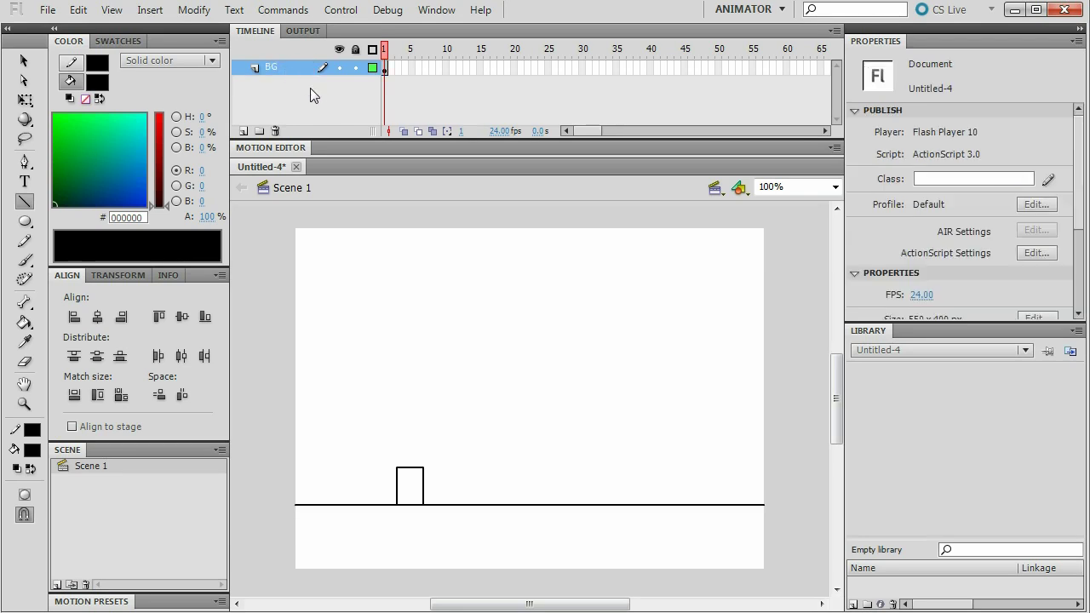
left_click(357, 68)
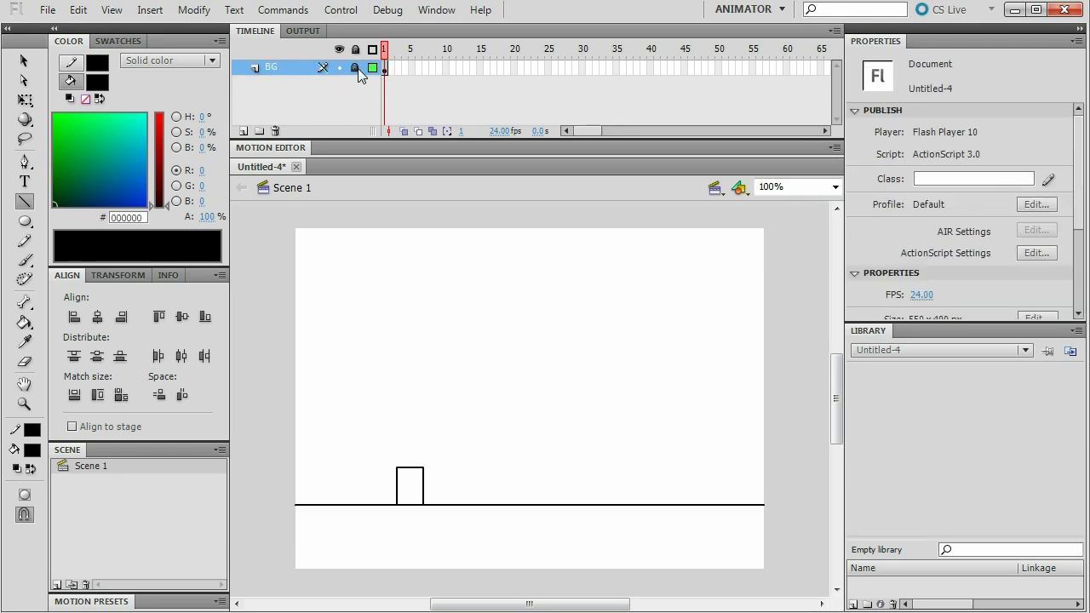
left_click(243, 131)
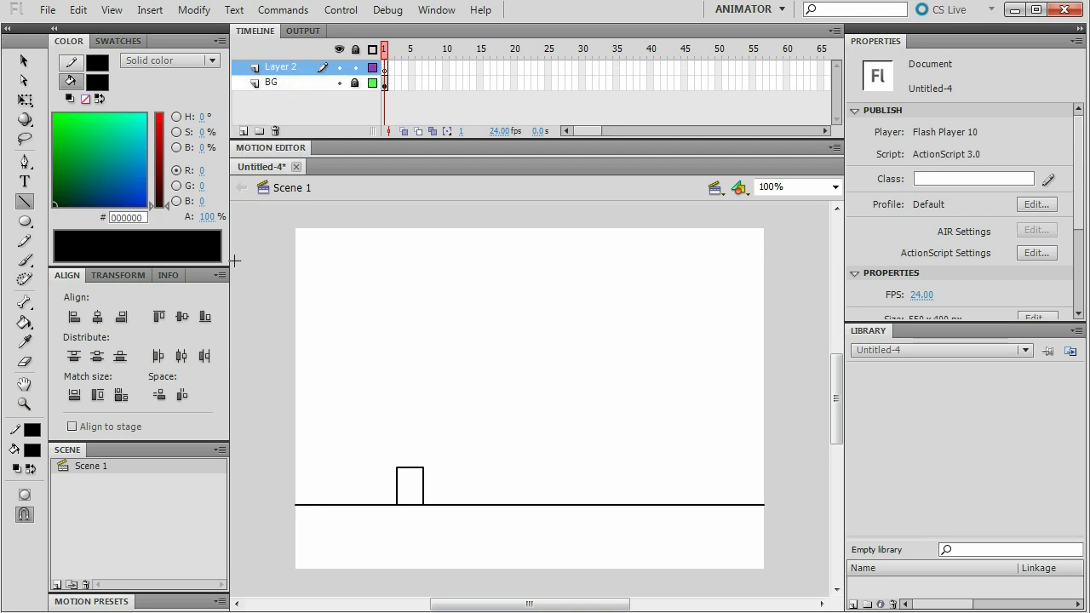
left_click(24, 404)
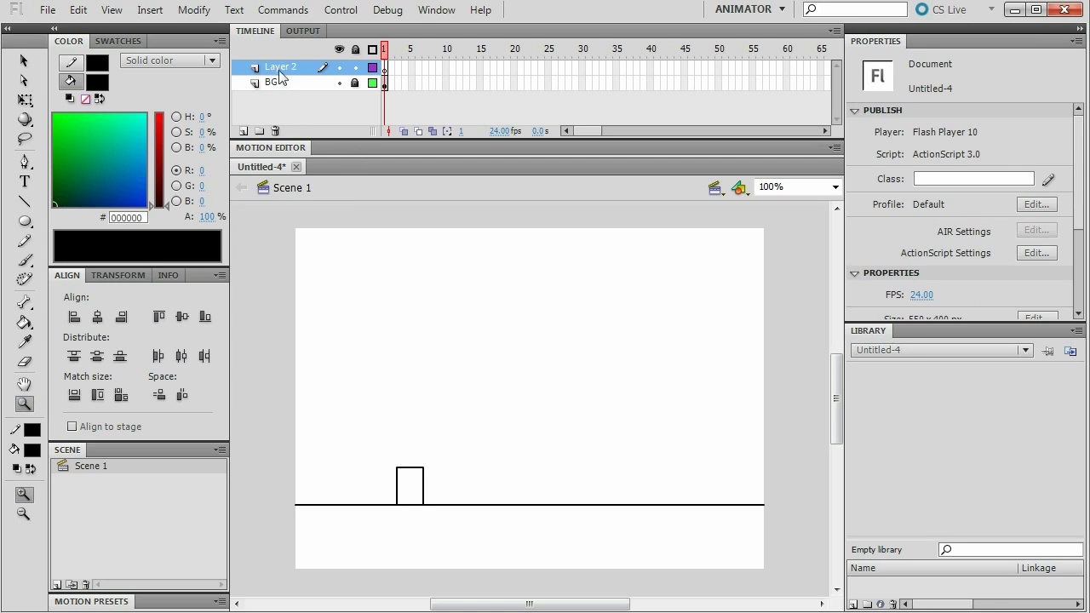
left_click(358, 475)
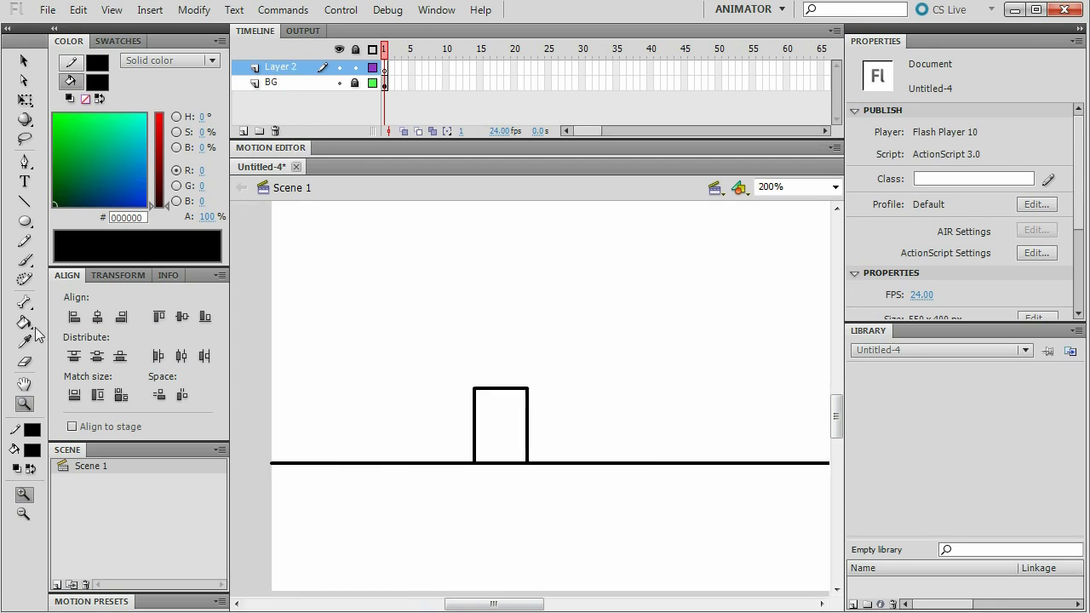
Step: With a medium brush, paint the figure's legs, body and arms, undoing one stray stroke
left_click(26, 259)
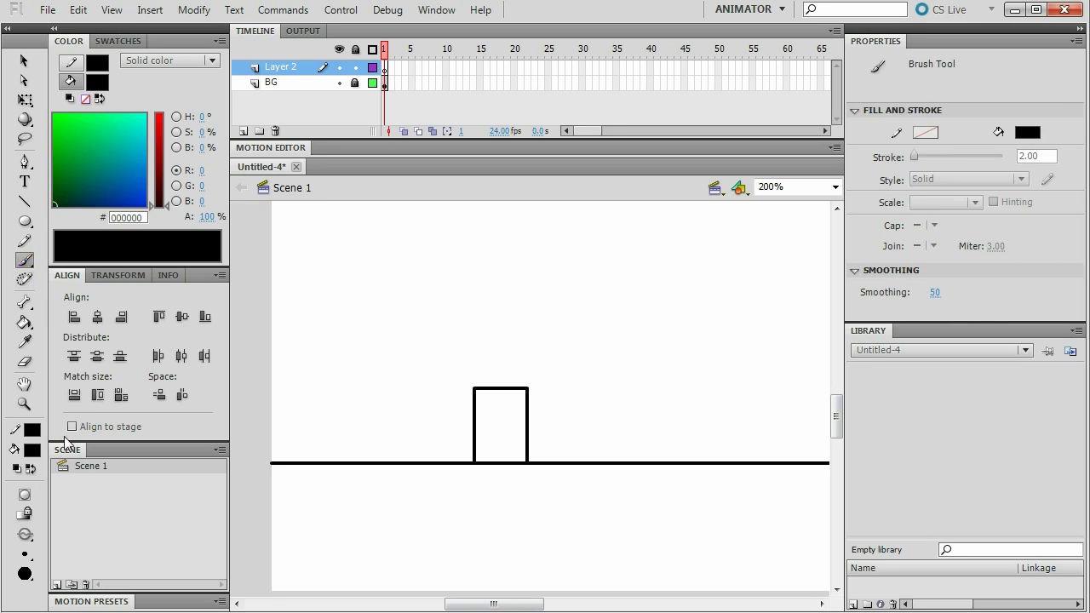
left_click(24, 554)
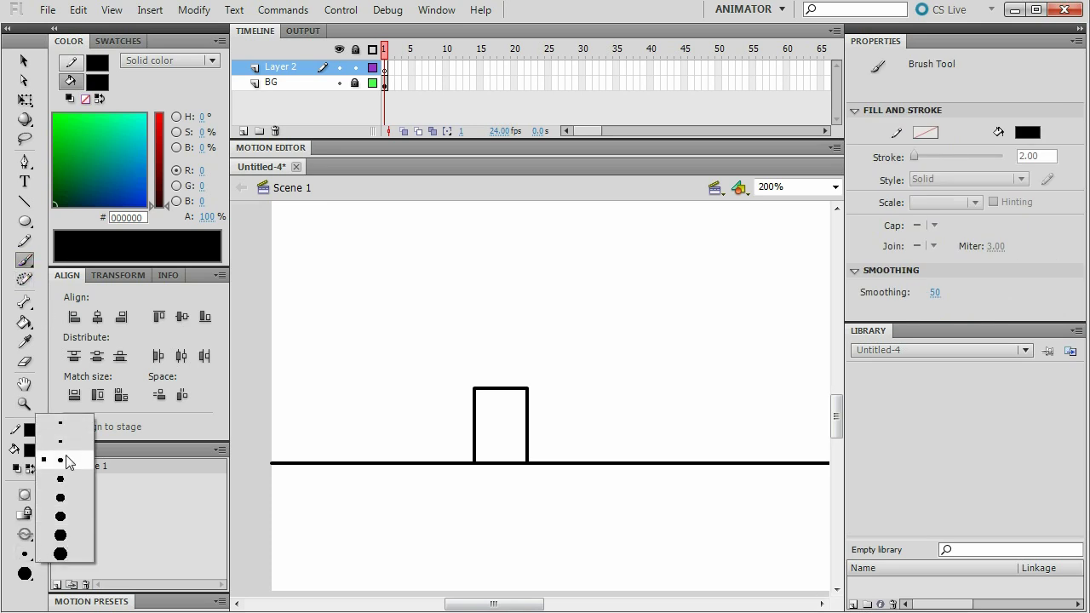
left_click(69, 461)
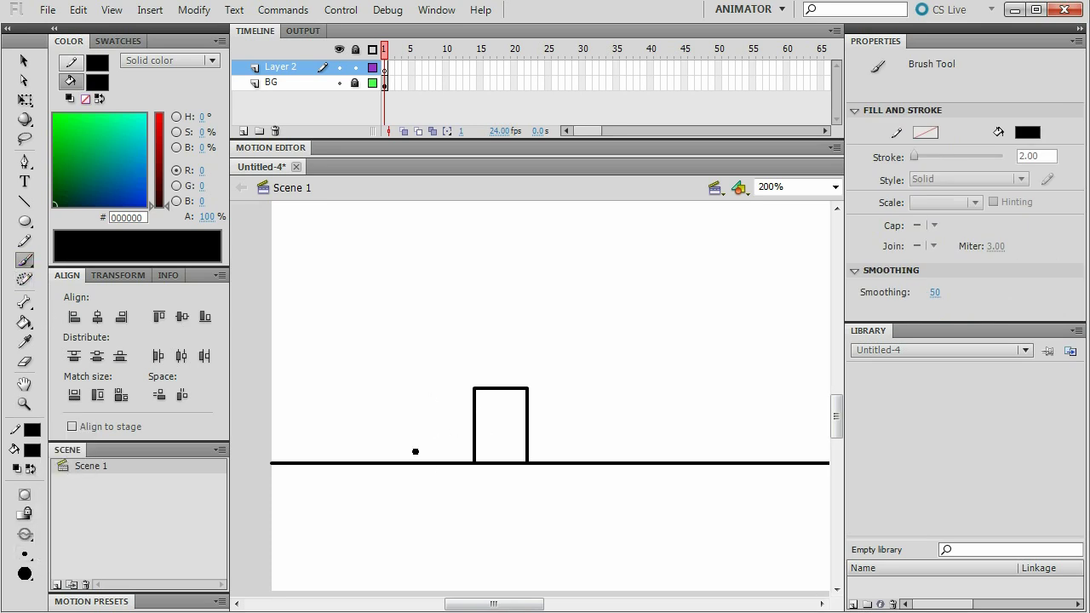
left_click_drag(425, 462, 406, 408)
mouse_move(397, 461)
left_mouse_down()
mouse_move(428, 393)
mouse_move(451, 385)
left_mouse_up()
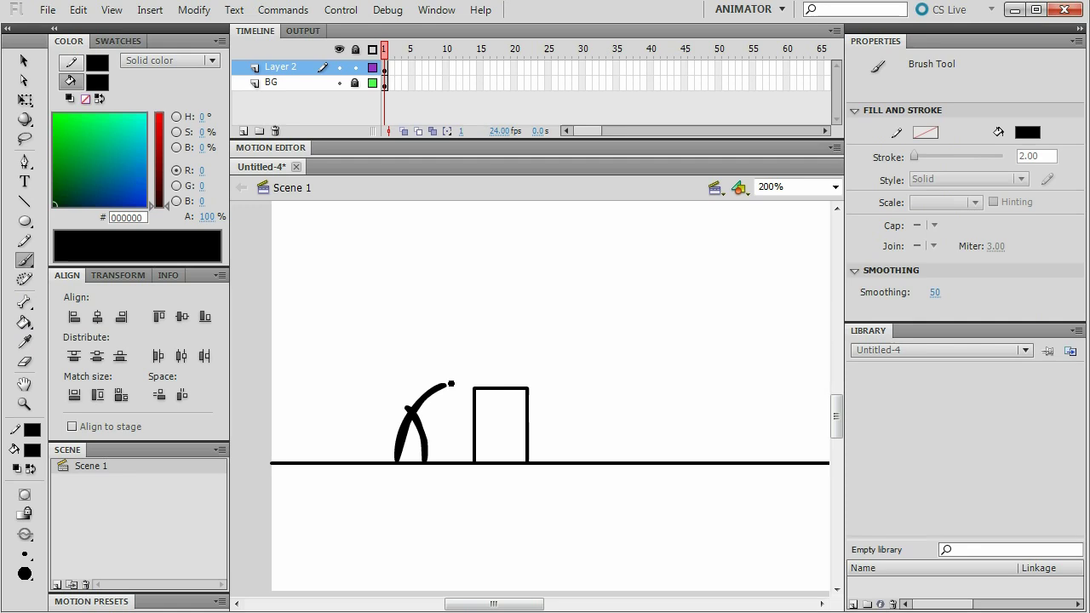
key("ctrl+z")
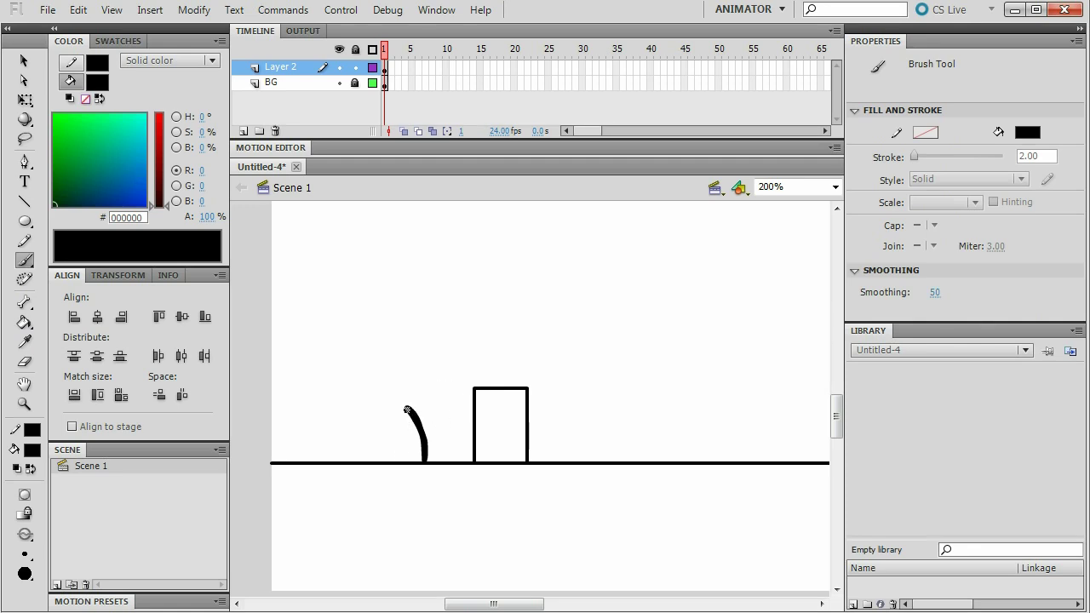
mouse_move(406, 409)
left_mouse_down()
mouse_move(393, 460)
mouse_move(421, 394)
left_mouse_up()
left_click_drag(406, 349, 395, 393)
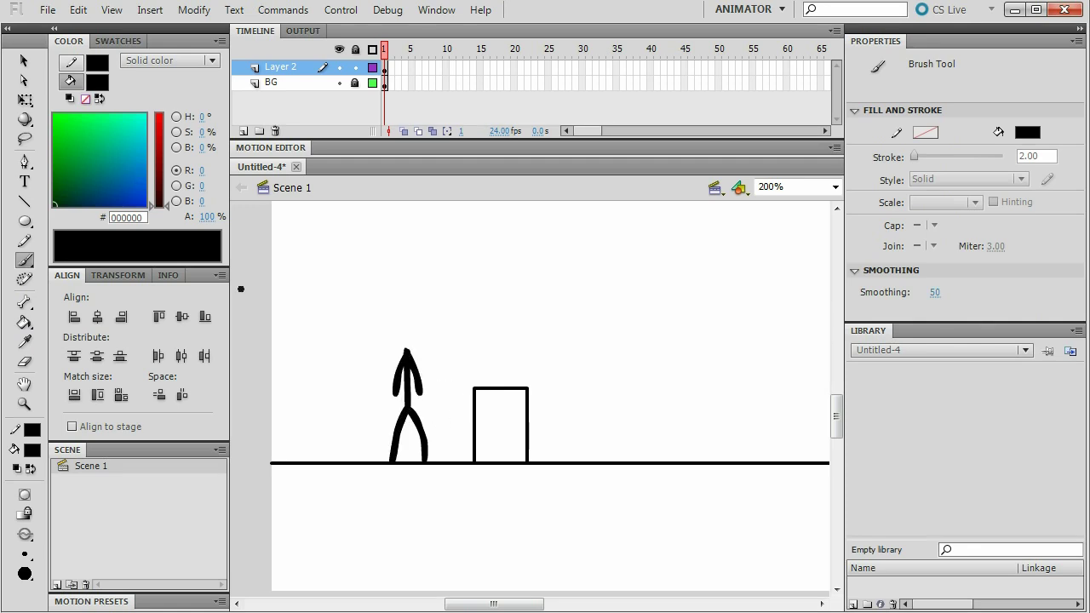
left_click_drag(25, 221, 60, 239)
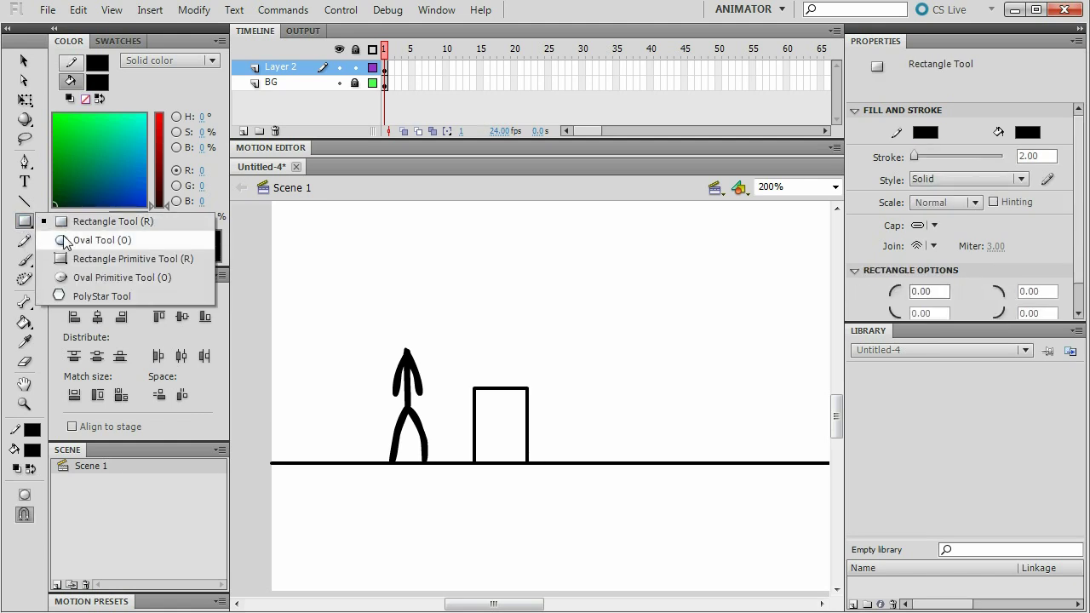
Step: Draw a filled circle above the figure and convert it to a movie clip symbol named head
left_click_drag(388, 288, 414, 314)
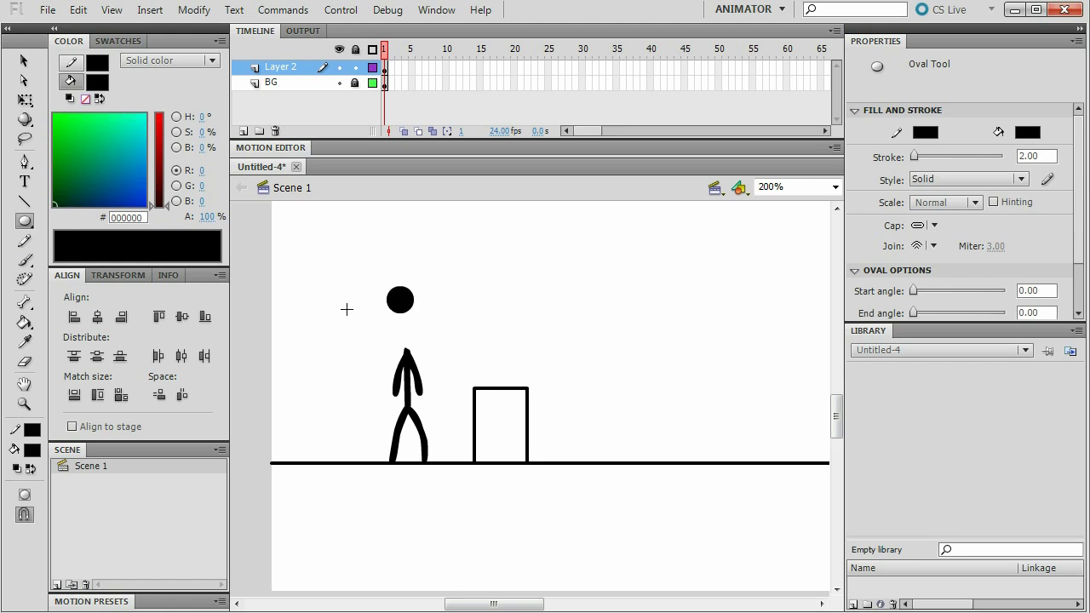
left_click(23, 61)
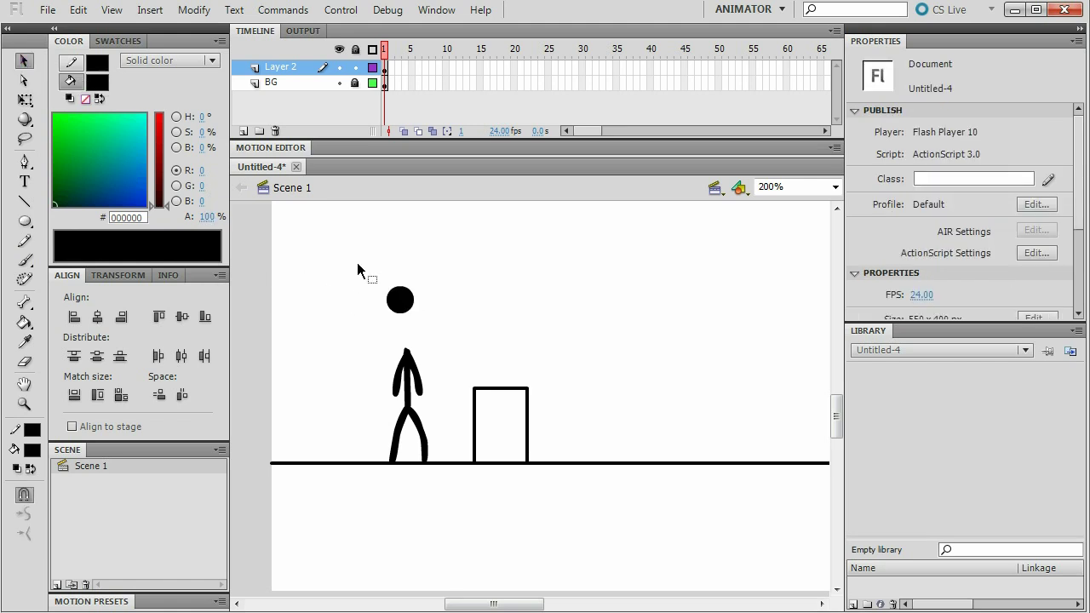
left_click_drag(357, 249, 423, 326)
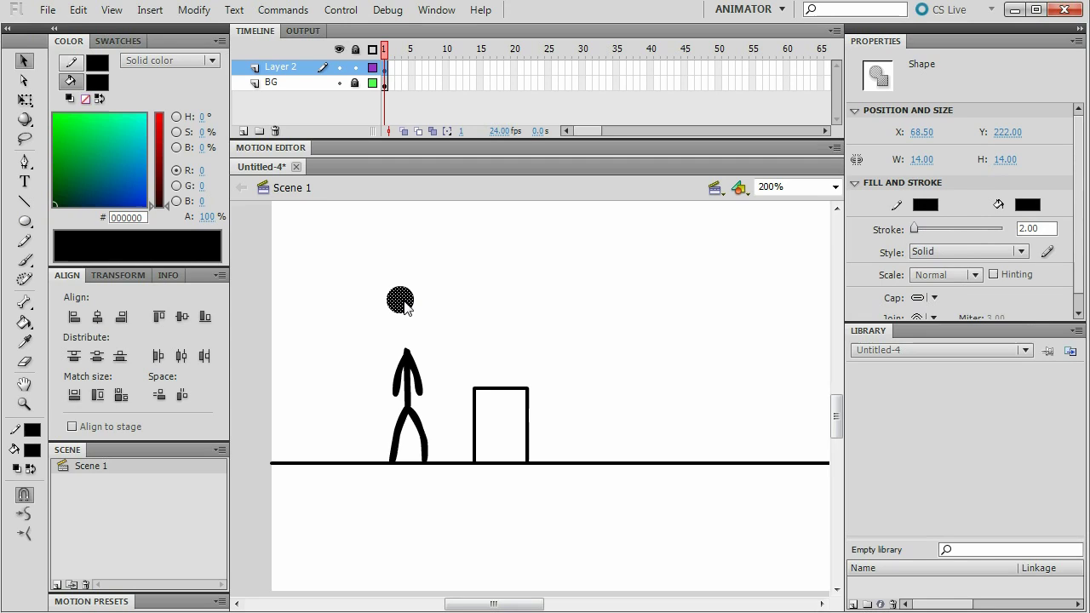
right_click(405, 307)
right_click(395, 307)
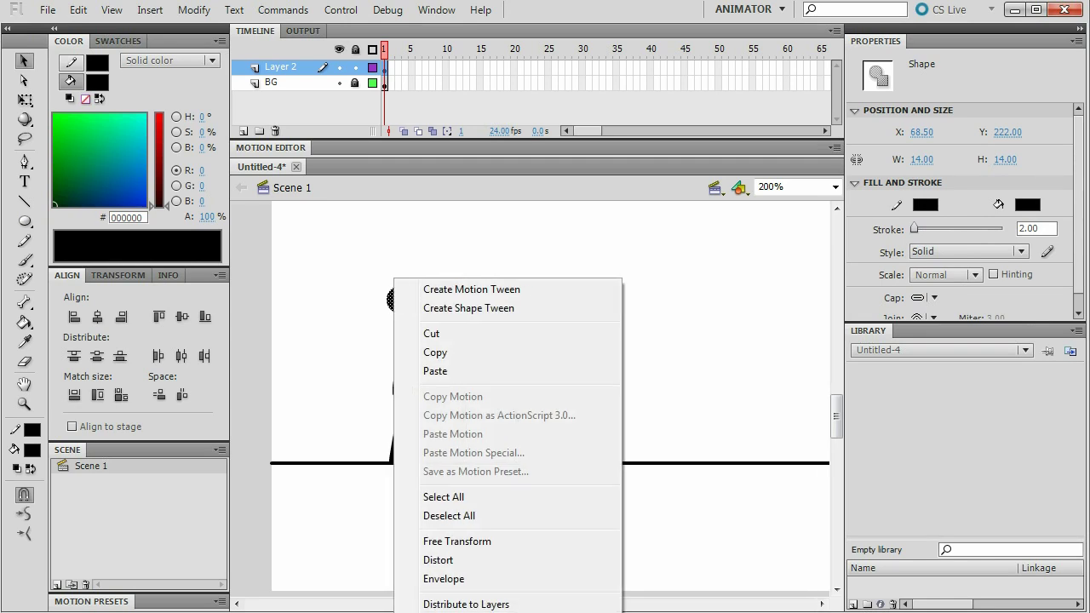
key("F8")
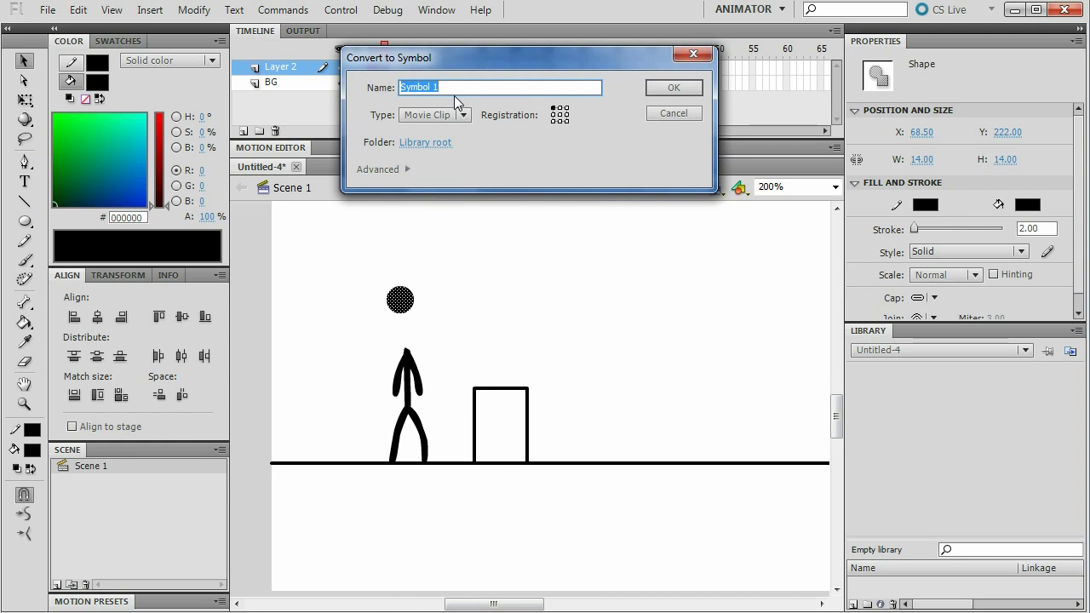
type("head")
left_click(682, 86)
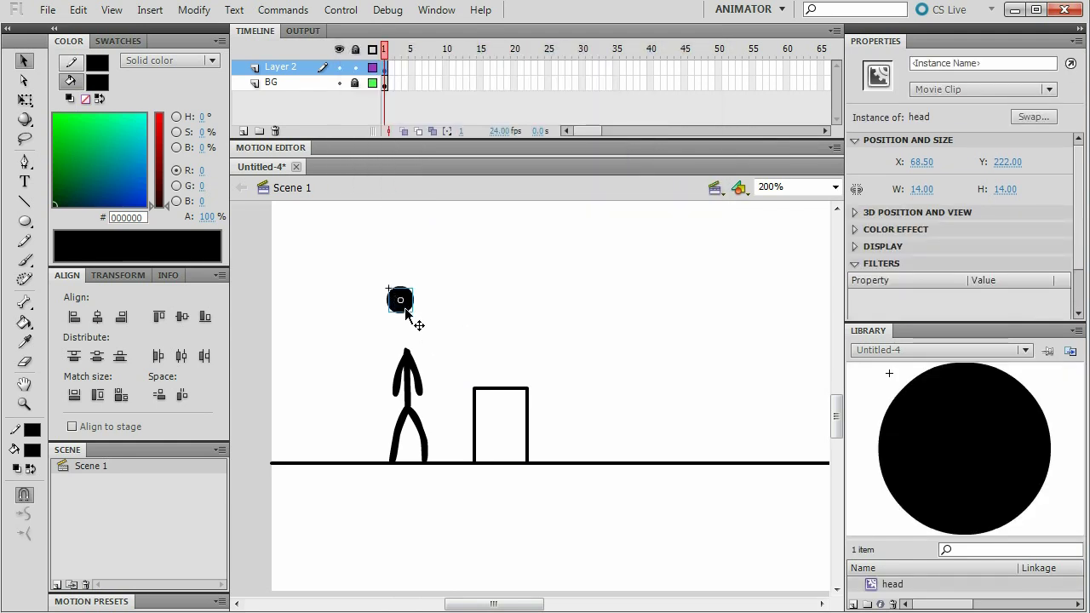
Step: Delete the head instance from the stage, leaving the symbol only in the Library
key("Delete")
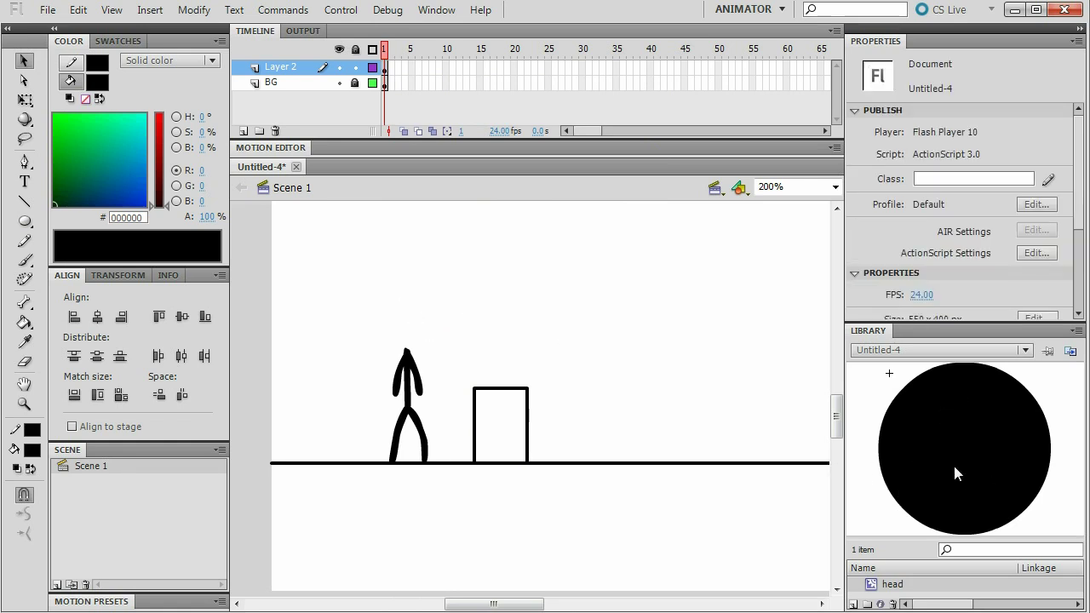
left_click_drag(956, 450, 605, 314)
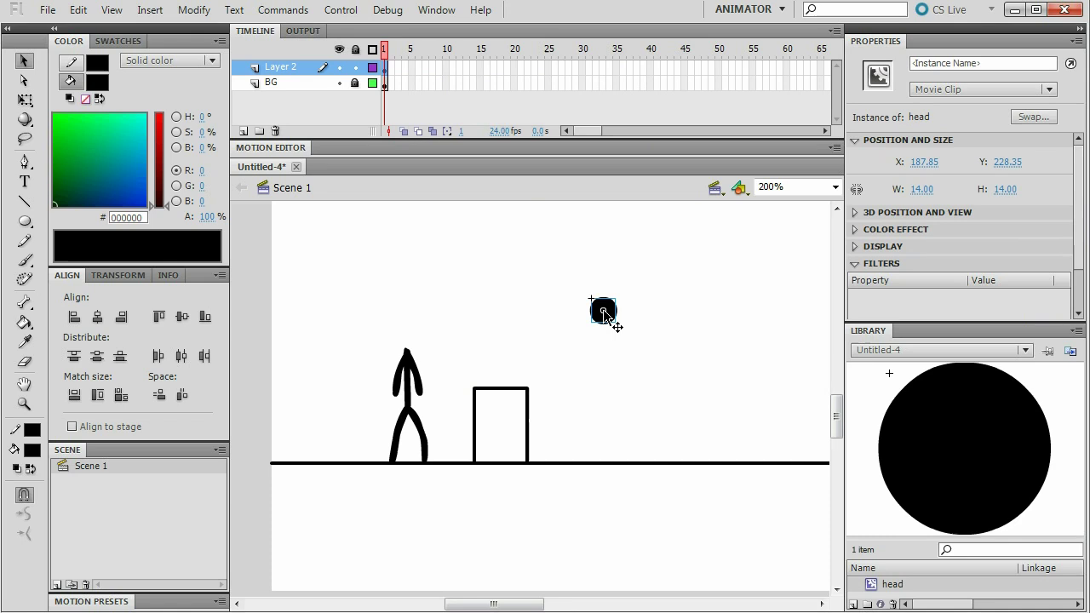
key("Delete")
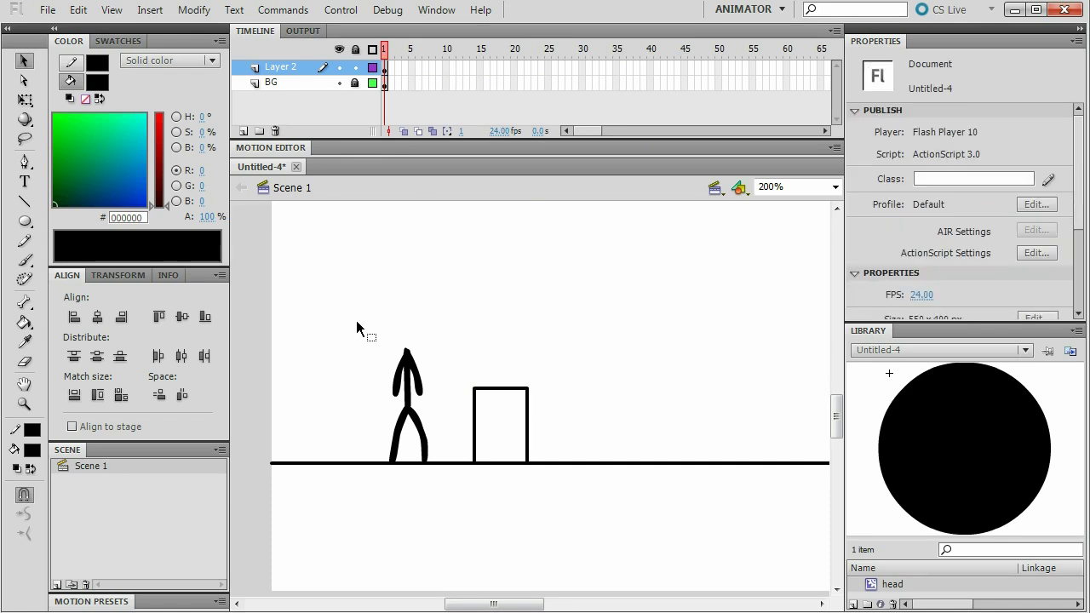
Step: Add a blank keyframe at frame 2, turn on onion skinning, and brush the stepping pose
key("F7")
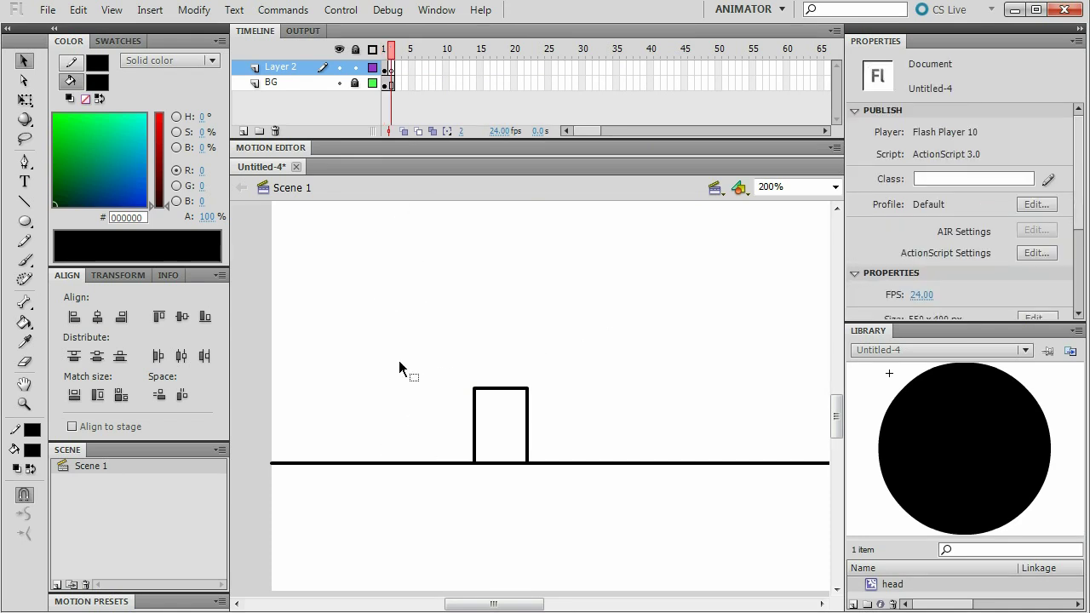
left_click(405, 131)
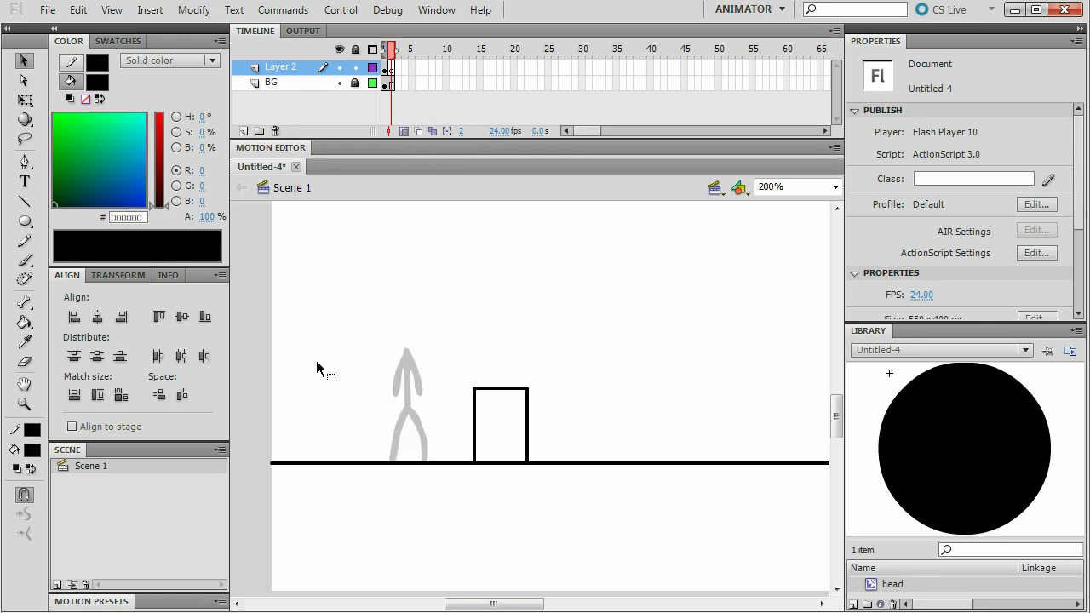
left_click(24, 260)
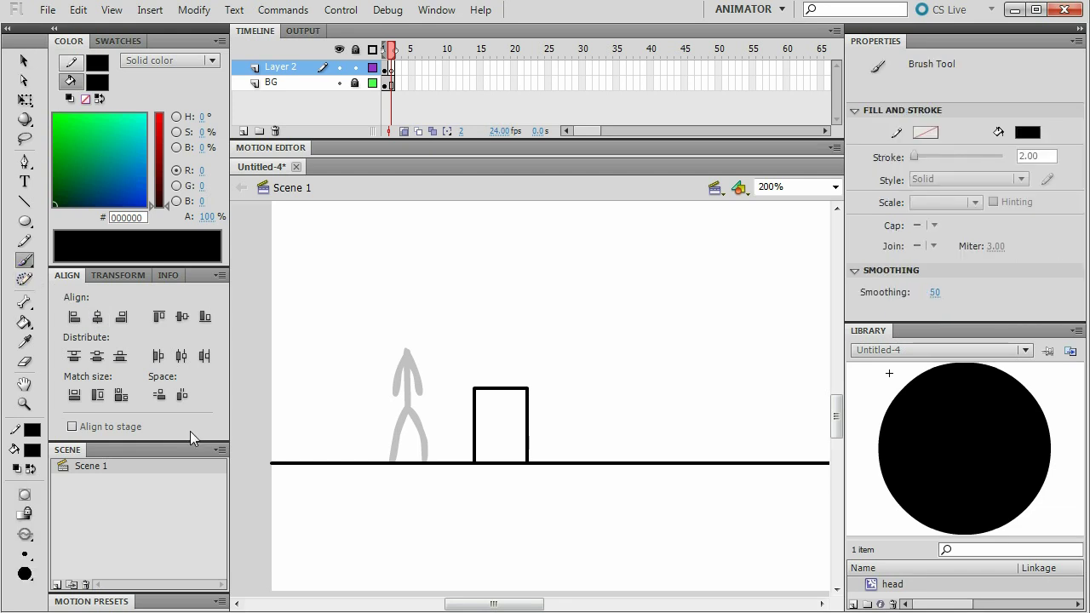
mouse_move(428, 451)
left_mouse_down()
mouse_move(410, 413)
mouse_move(392, 456)
left_mouse_up()
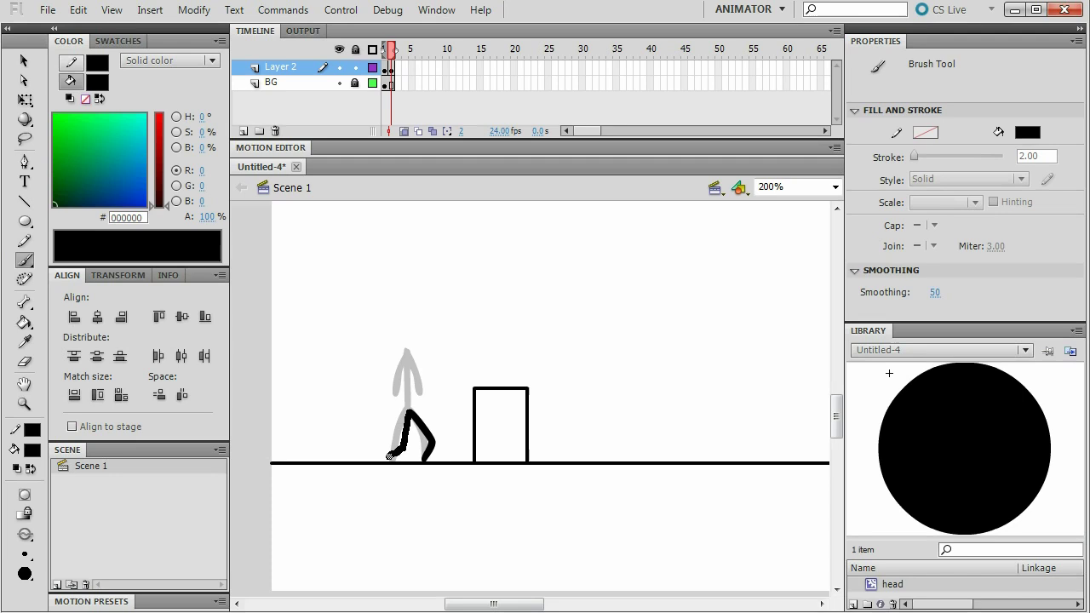
mouse_move(410, 412)
left_mouse_down()
mouse_move(416, 352)
mouse_move(426, 395)
left_mouse_up()
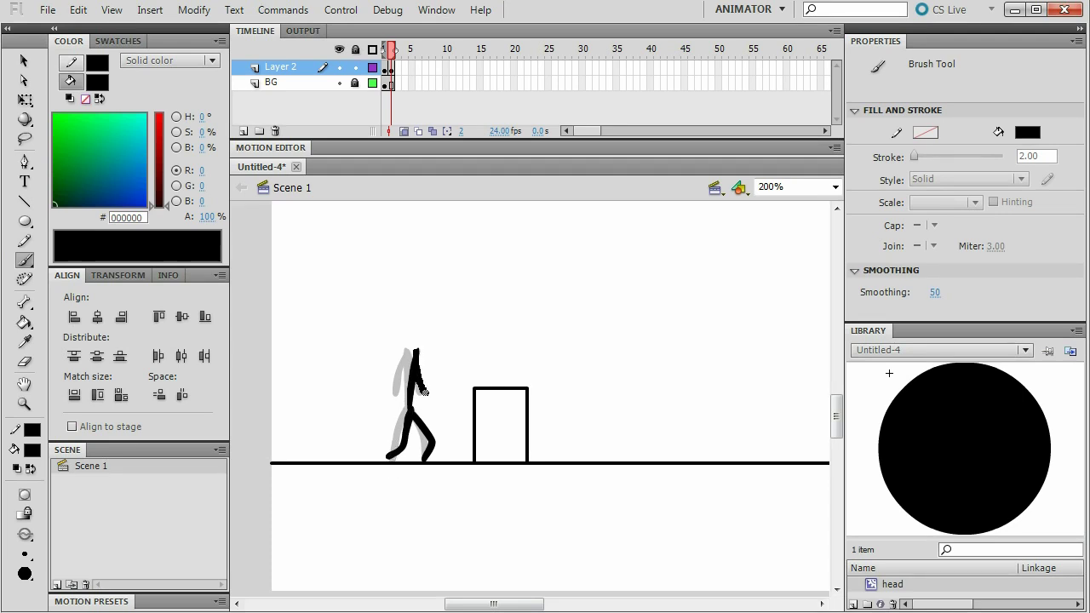
left_click_drag(416, 352, 397, 390)
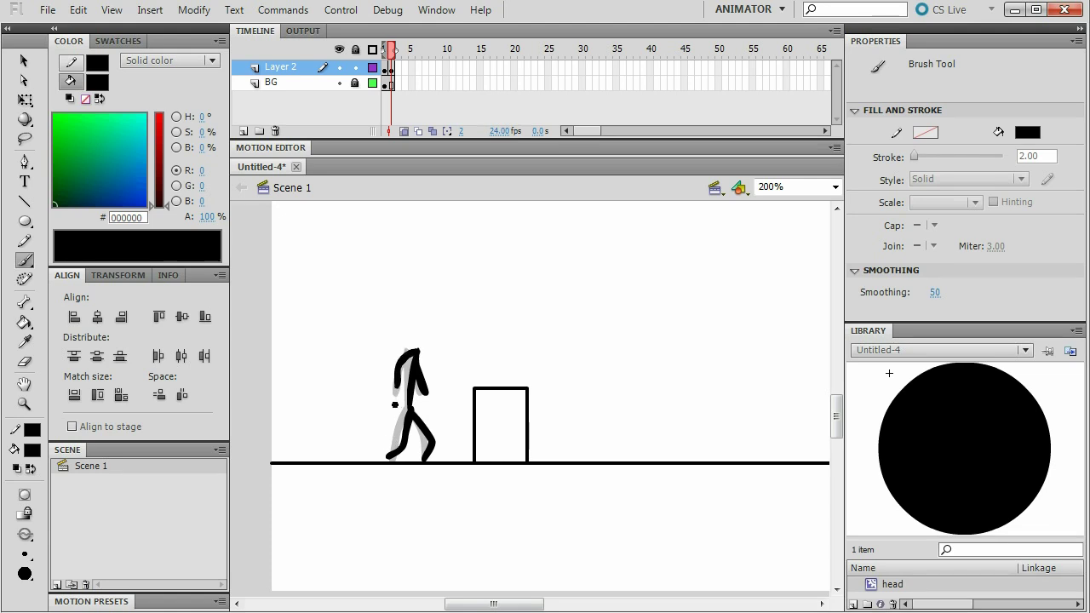
Step: Add blank keyframes through frame 5, brushing legs, body and arms stepping toward the box
key("F7")
left_click_drag(433, 461, 425, 404)
mouse_move(413, 447)
left_mouse_down()
mouse_move(417, 349)
mouse_move(453, 442)
mouse_move(436, 351)
left_mouse_up()
key("F7")
key("F7")
left_click_drag(460, 460, 426, 462)
mouse_move(436, 409)
left_mouse_down()
mouse_move(435, 351)
mouse_move(458, 394)
left_mouse_up()
left_click_drag(433, 353, 424, 397)
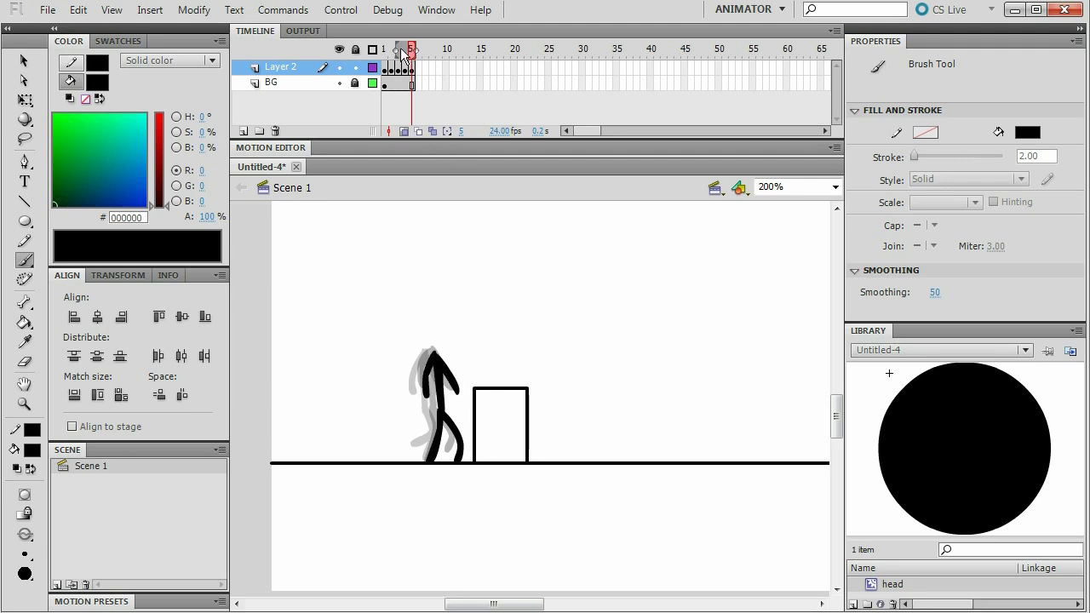
Step: Review the walk, then brush frame 6's pose with the torso leaning toward the box
mouse_move(402, 53)
left_mouse_down()
mouse_move(384, 52)
mouse_move(412, 57)
mouse_move(384, 58)
mouse_move(412, 57)
left_mouse_up()
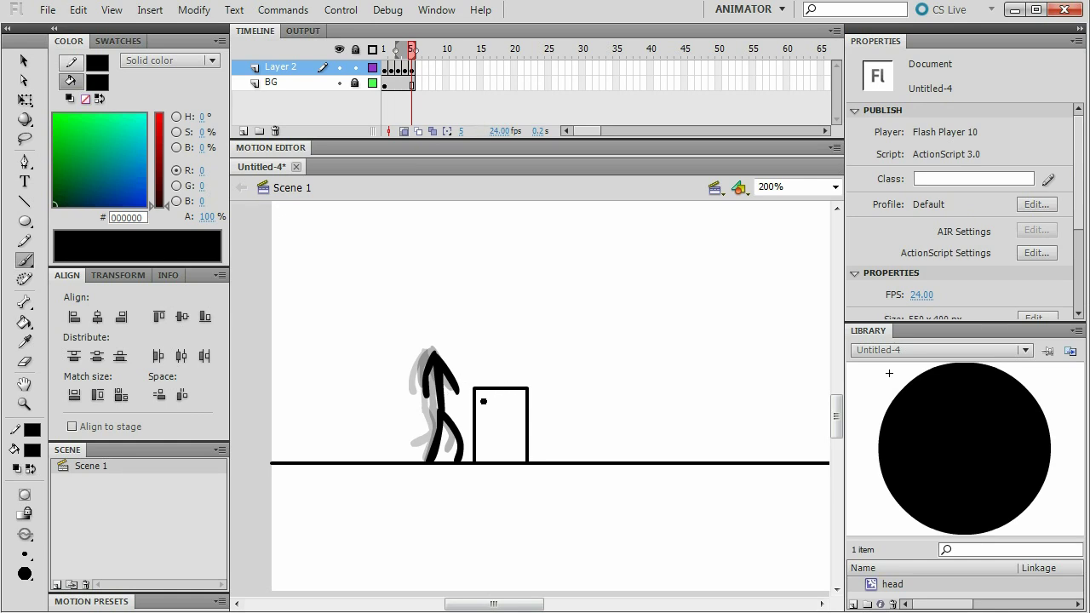
key("F7")
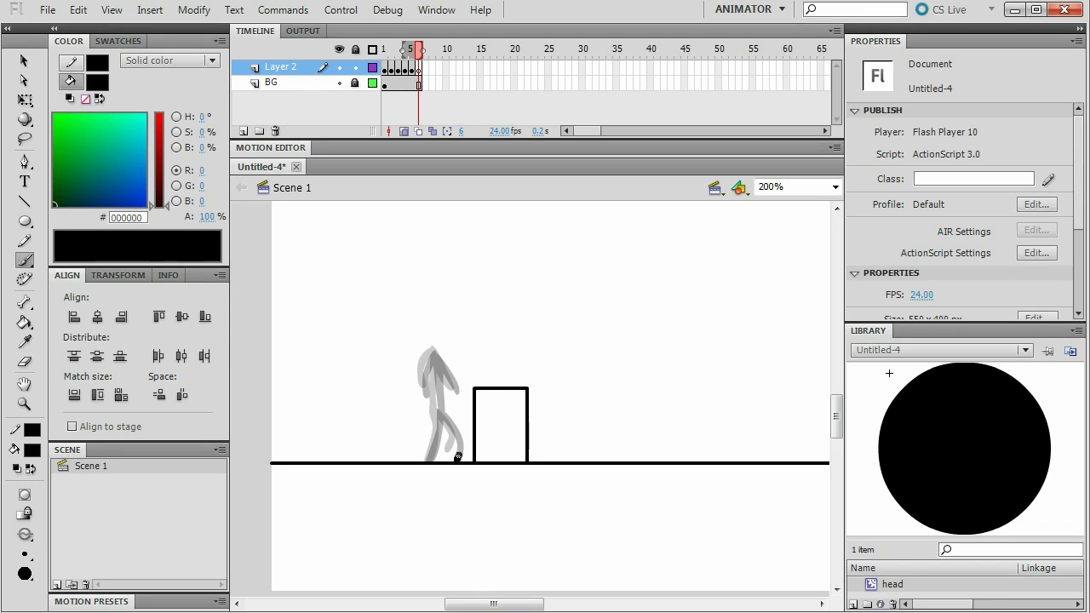
mouse_move(457, 457)
left_mouse_down()
mouse_move(447, 406)
mouse_move(432, 457)
left_mouse_up()
mouse_move(447, 408)
left_mouse_down()
mouse_move(474, 343)
mouse_move(487, 378)
left_mouse_up()
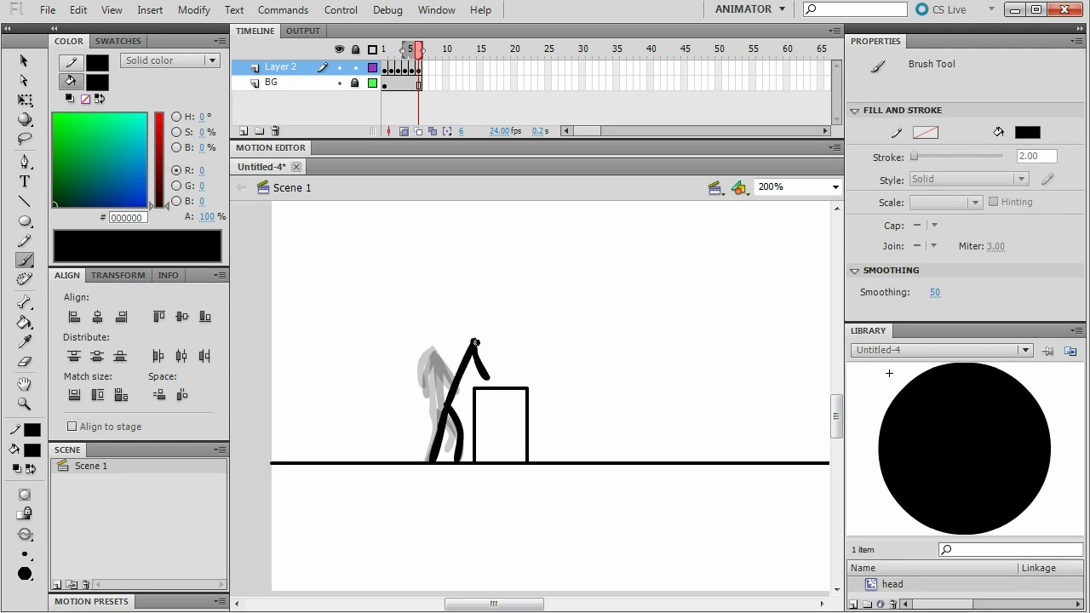
left_click_drag(474, 342, 462, 354)
Step: Add blank keyframes 7 and 8, brushing the figure reaching toward the box
key("F7")
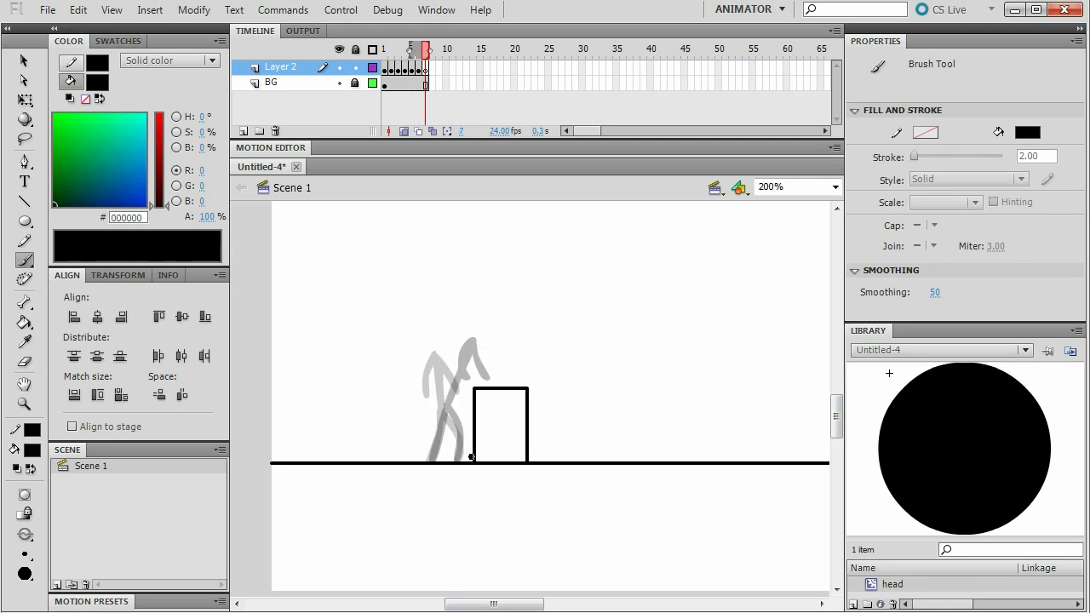
mouse_move(459, 461)
left_mouse_down()
mouse_move(452, 413)
mouse_move(426, 462)
left_mouse_up()
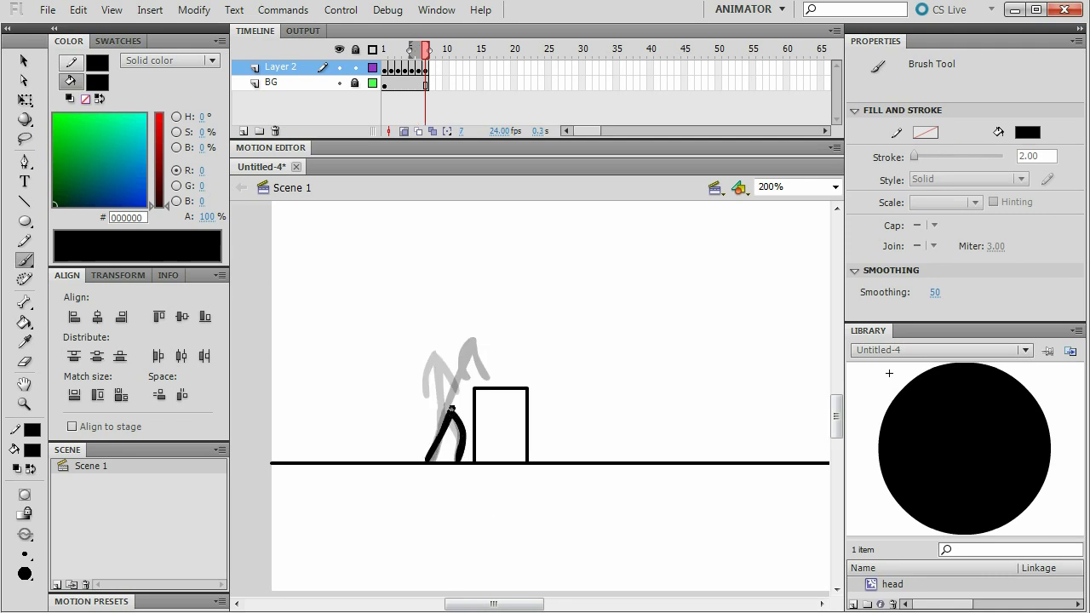
mouse_move(451, 411)
left_mouse_down()
mouse_move(473, 352)
mouse_move(495, 390)
left_mouse_up()
key("F7")
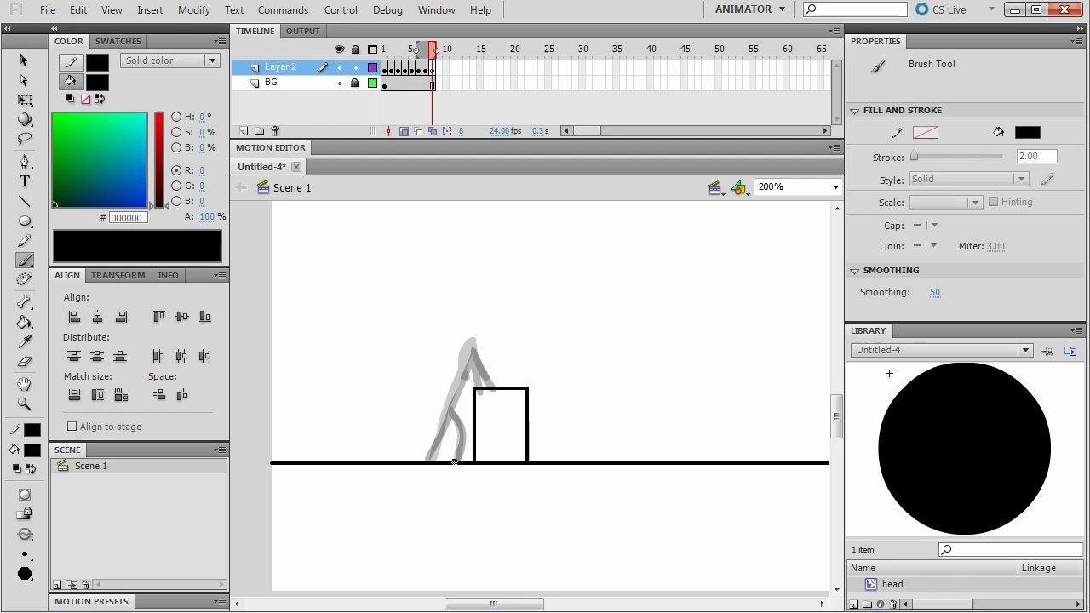
mouse_move(454, 462)
left_mouse_down()
mouse_move(450, 414)
mouse_move(434, 458)
mouse_move(469, 344)
mouse_move(487, 363)
left_mouse_up()
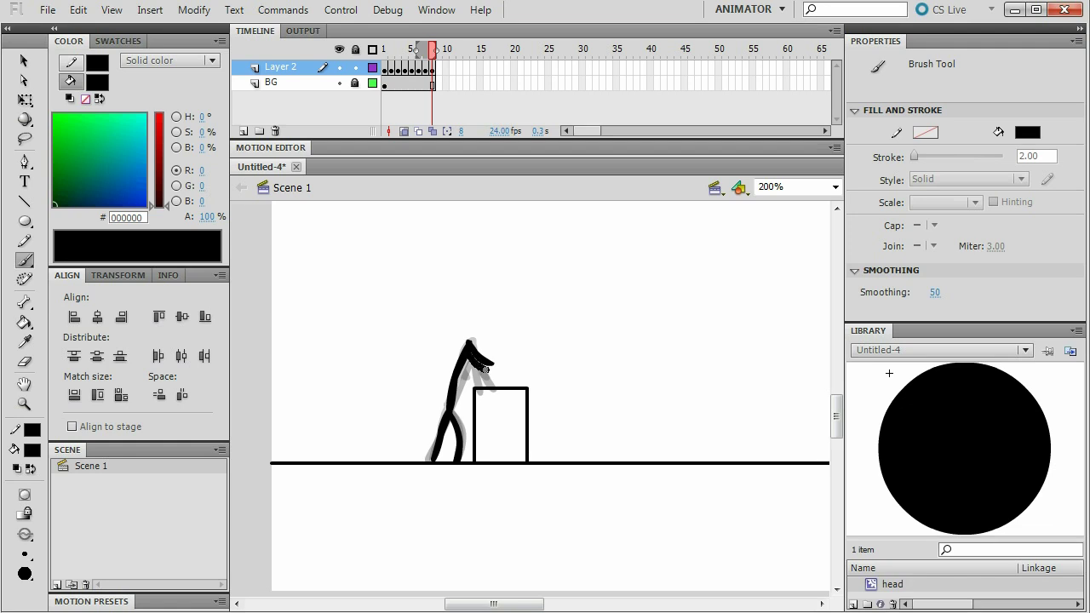
Step: Draw the lid swinging up from the box corner and brush the poses for frames 9 and 10
left_click(25, 202)
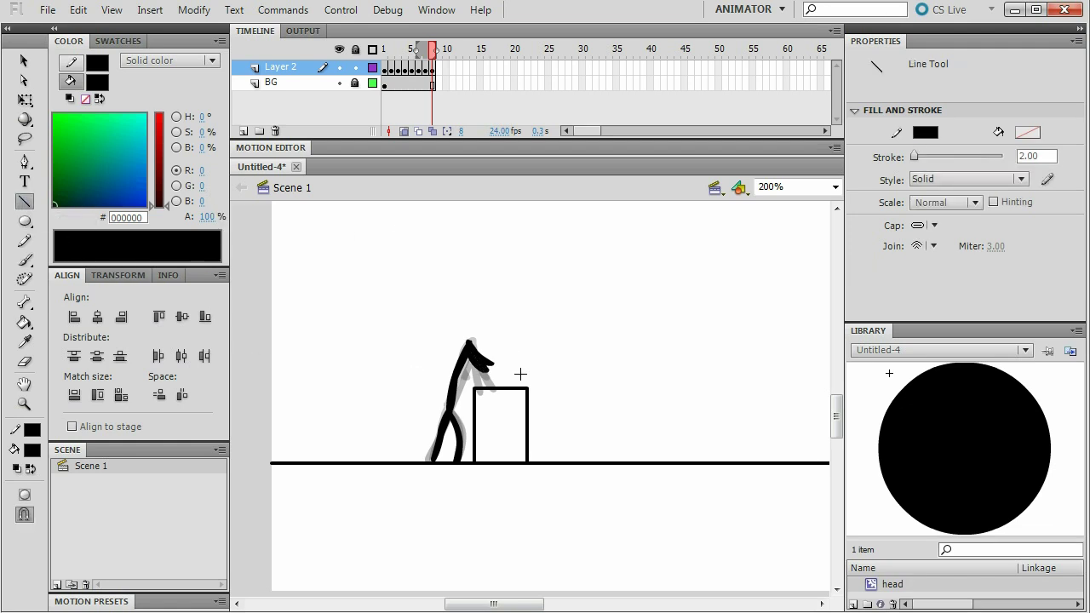
left_click_drag(528, 389, 489, 369)
key("F7")
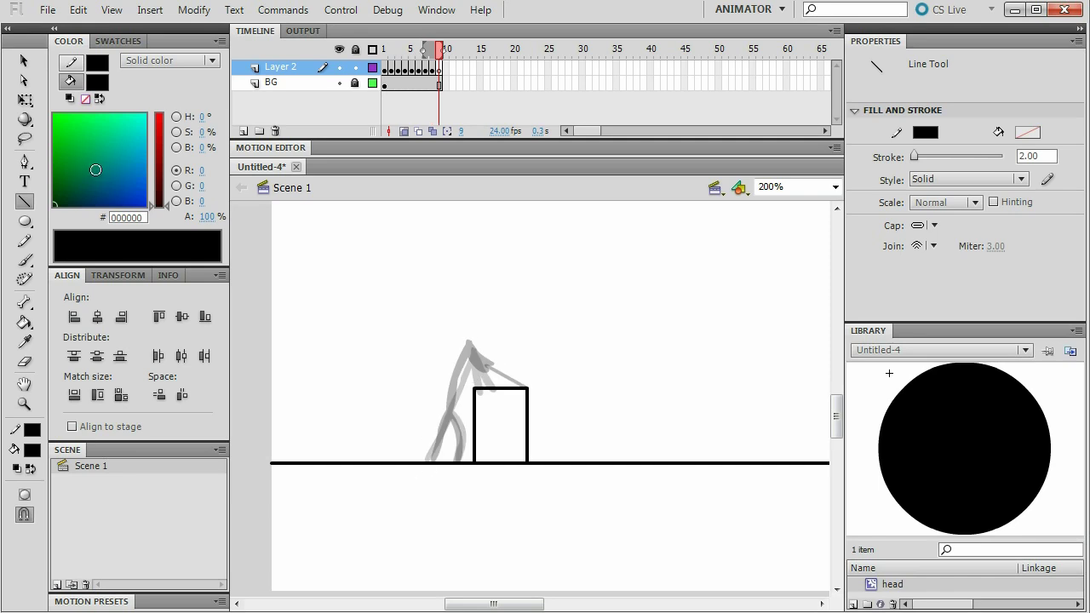
left_click(25, 260)
mouse_move(434, 460)
left_mouse_down()
mouse_move(468, 346)
mouse_move(509, 357)
mouse_move(467, 409)
mouse_move(470, 345)
left_mouse_up()
key("n")
key("F7")
key("b")
left_click_drag(474, 346, 520, 362)
Step: On frames 11 and 12, brush the figure bending over the box and draw the upright lid
key("F7")
left_click_drag(436, 460, 451, 414)
left_click_drag(459, 460, 473, 342)
mouse_move(473, 343)
left_mouse_down()
mouse_move(516, 348)
mouse_move(527, 388)
left_mouse_up()
key("n")
key("F7")
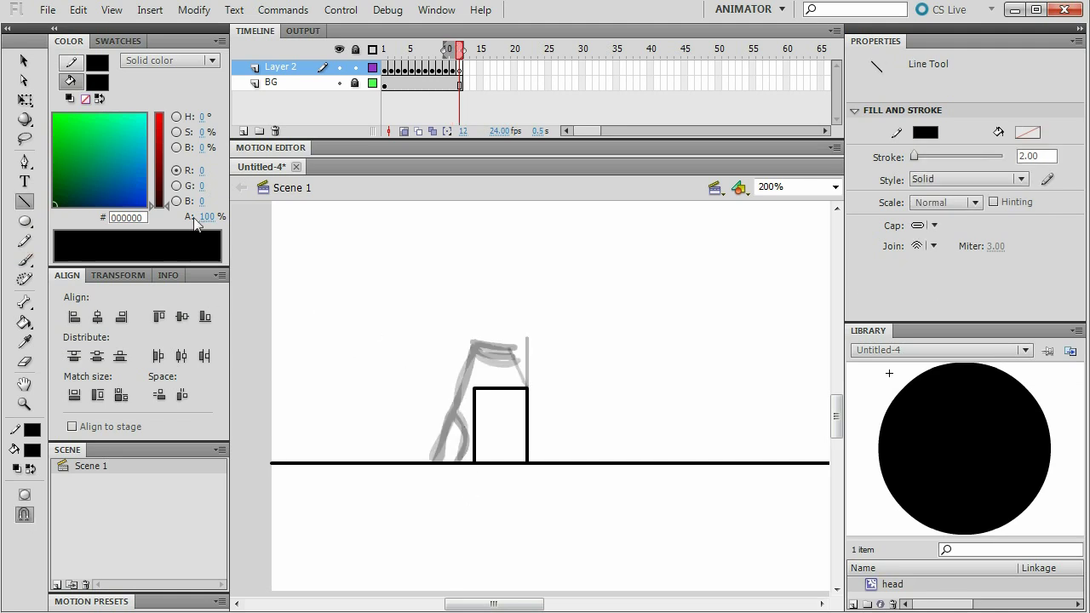
left_click(24, 263)
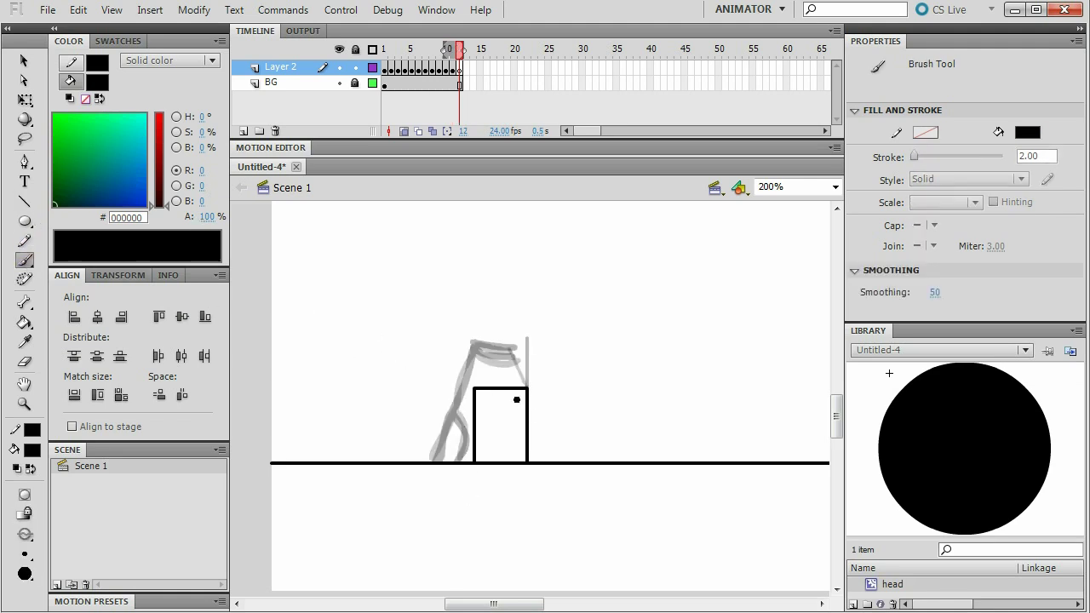
mouse_move(460, 463)
left_mouse_down()
mouse_move(454, 409)
mouse_move(434, 458)
left_mouse_up()
mouse_move(453, 411)
left_mouse_down()
mouse_move(483, 348)
mouse_move(491, 381)
mouse_move(496, 355)
mouse_move(511, 376)
left_mouse_up()
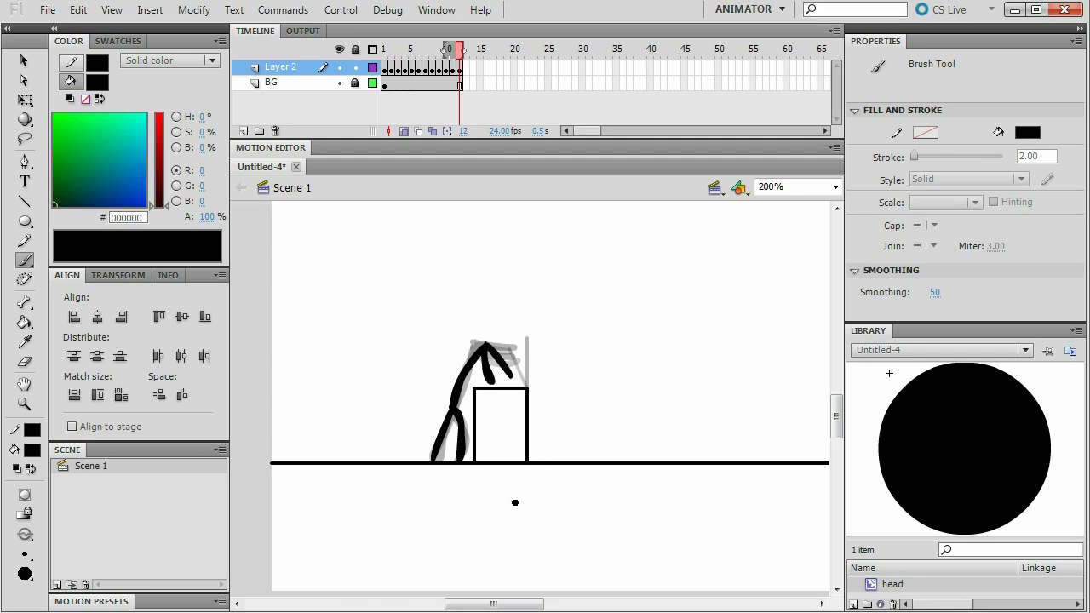
left_click(23, 201)
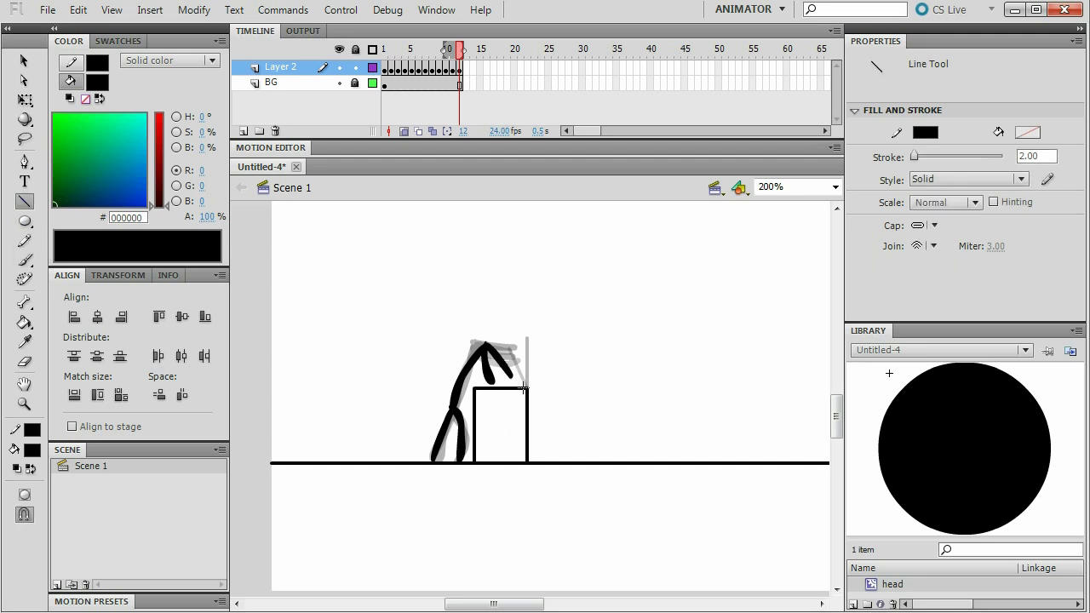
left_click_drag(529, 389, 527, 339)
Step: Clear frame 13's copied drawing and brush the figure reaching into the box on frames 13 and 14
key("F6")
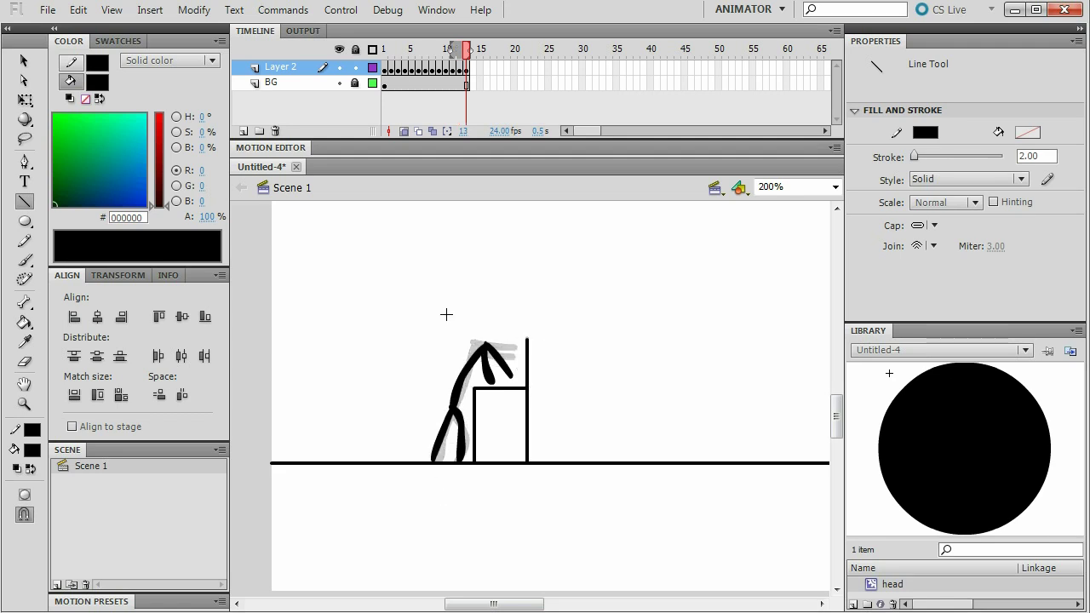
key("ctrl+a")
key("Delete")
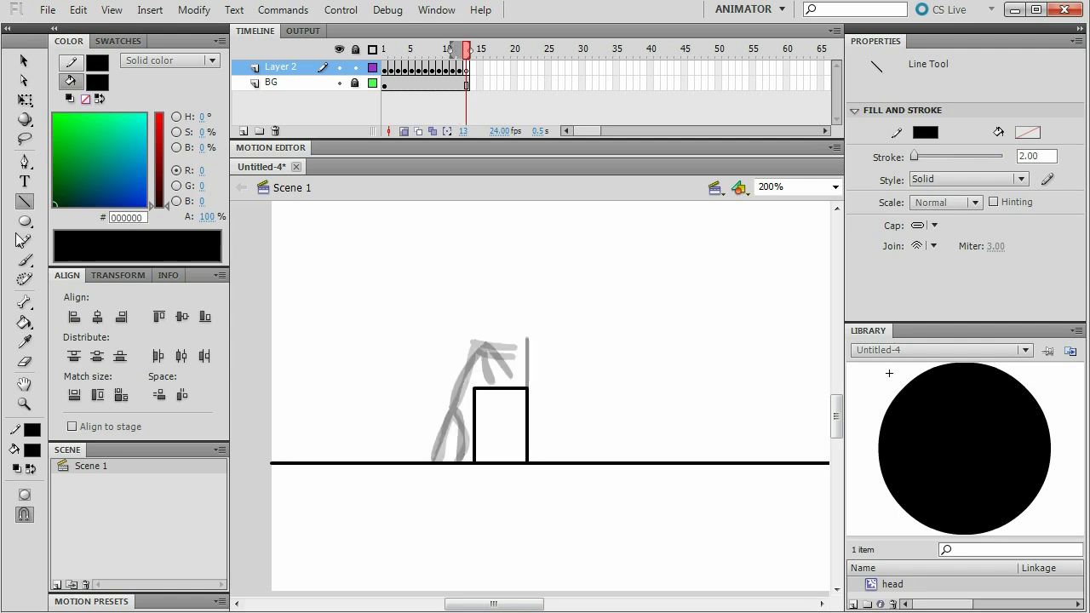
left_click(28, 261)
mouse_move(460, 459)
left_mouse_down()
mouse_move(457, 411)
mouse_move(435, 460)
left_mouse_up()
mouse_move(459, 410)
left_mouse_down()
mouse_move(499, 358)
mouse_move(495, 375)
left_mouse_up()
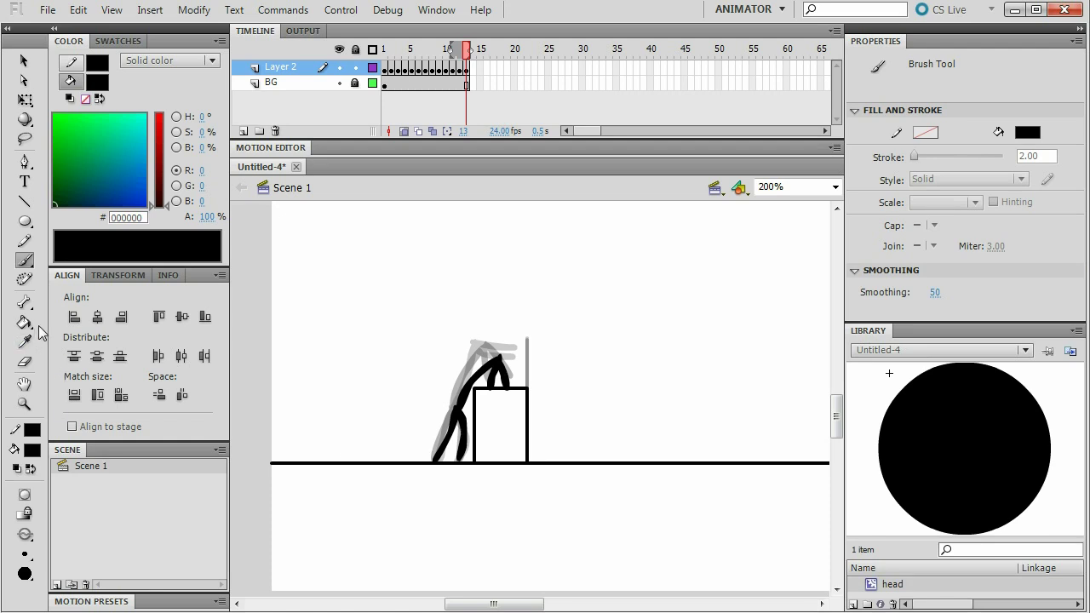
key("F7")
mouse_move(460, 460)
left_mouse_down()
mouse_move(463, 409)
mouse_move(436, 460)
left_mouse_up()
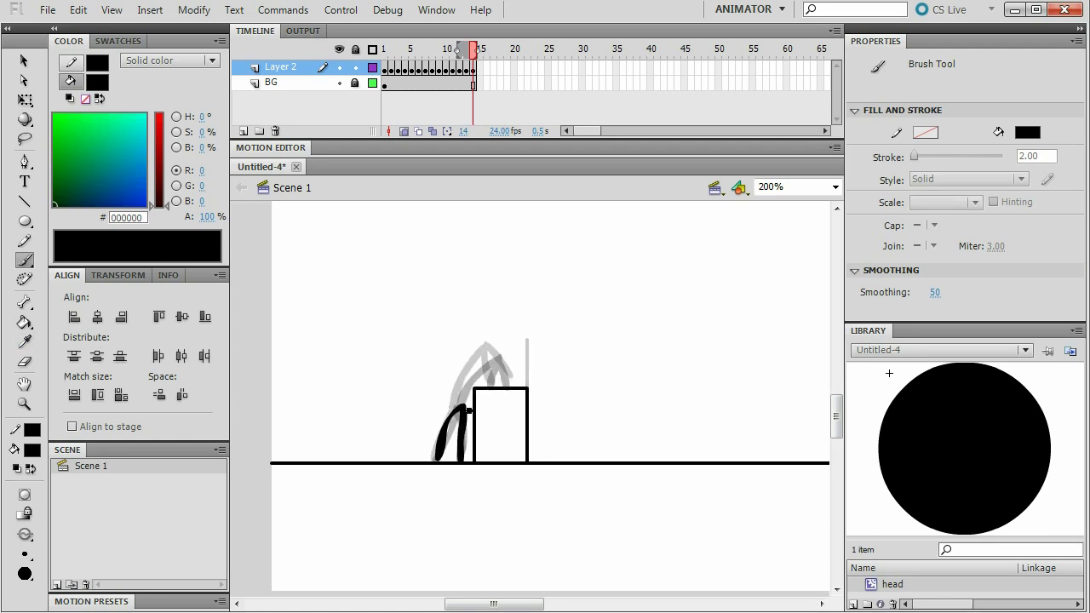
left_click_drag(466, 390, 498, 372)
Step: Brush frame 15 with the raised lid, then frame 16 with the torso rising from the box
key("F7")
mouse_move(462, 460)
left_mouse_down()
mouse_move(461, 413)
mouse_move(439, 462)
left_mouse_up()
mouse_move(461, 407)
left_mouse_down()
mouse_move(485, 361)
mouse_move(485, 384)
mouse_move(491, 363)
mouse_move(505, 388)
left_mouse_up()
left_click(24, 201)
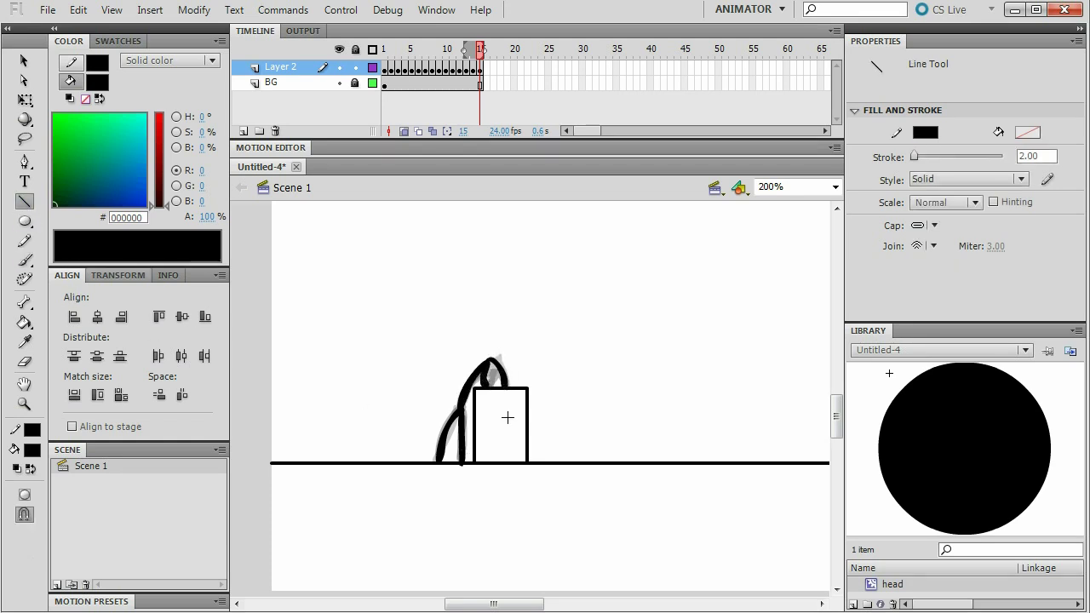
left_click_drag(528, 375, 527, 340)
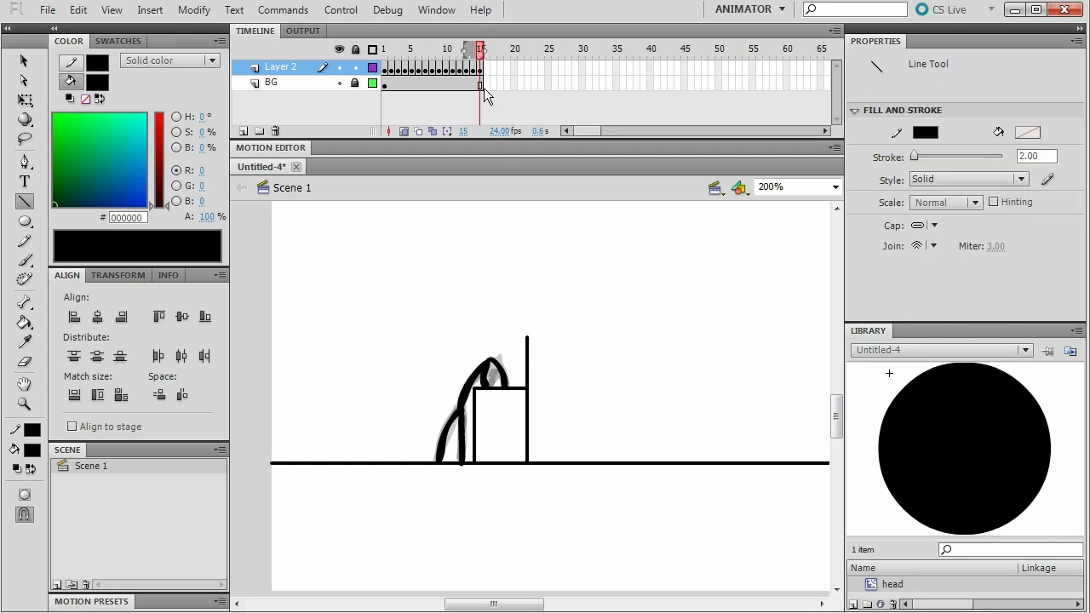
key("F7")
left_click(25, 261)
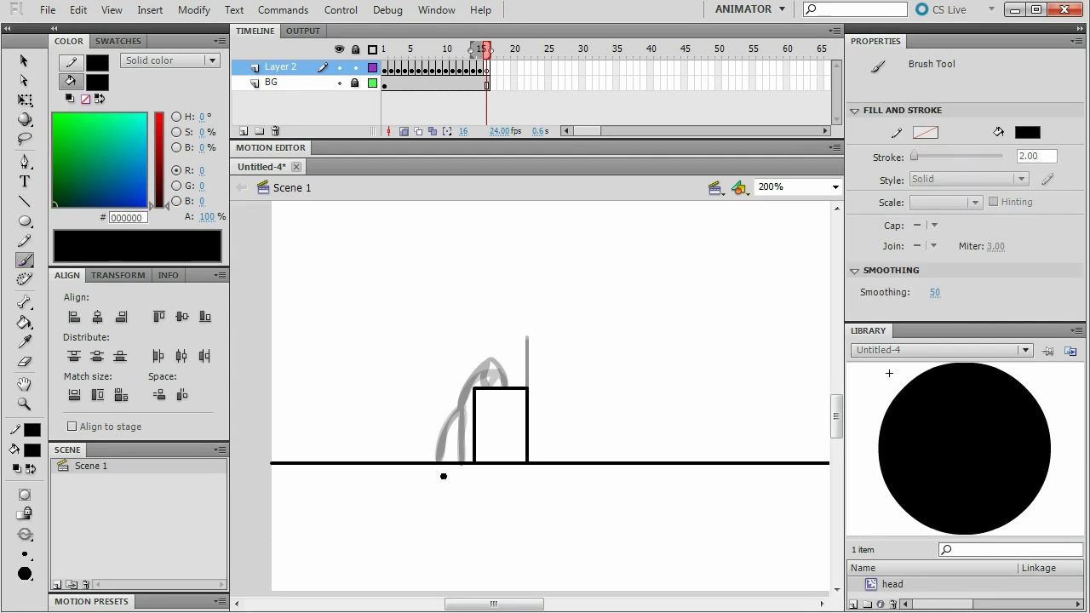
mouse_move(466, 462)
left_mouse_down()
mouse_move(468, 421)
mouse_move(456, 405)
mouse_move(442, 462)
left_mouse_up()
left_click_drag(457, 406, 479, 357)
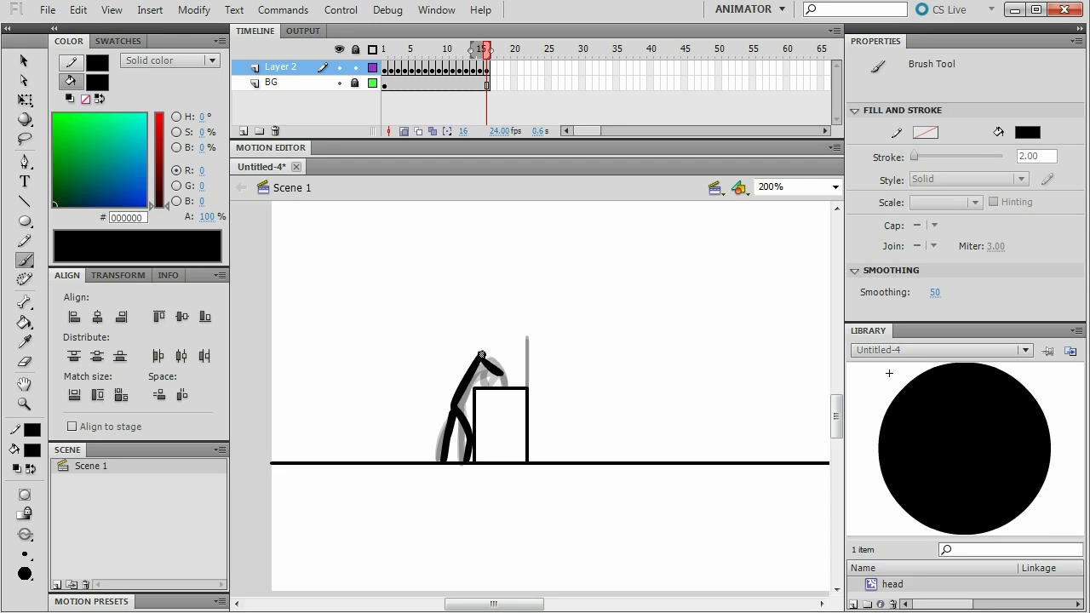
Step: Add frame 17 with the standing figure's leg brushed and compare it against frame 16
key("F7")
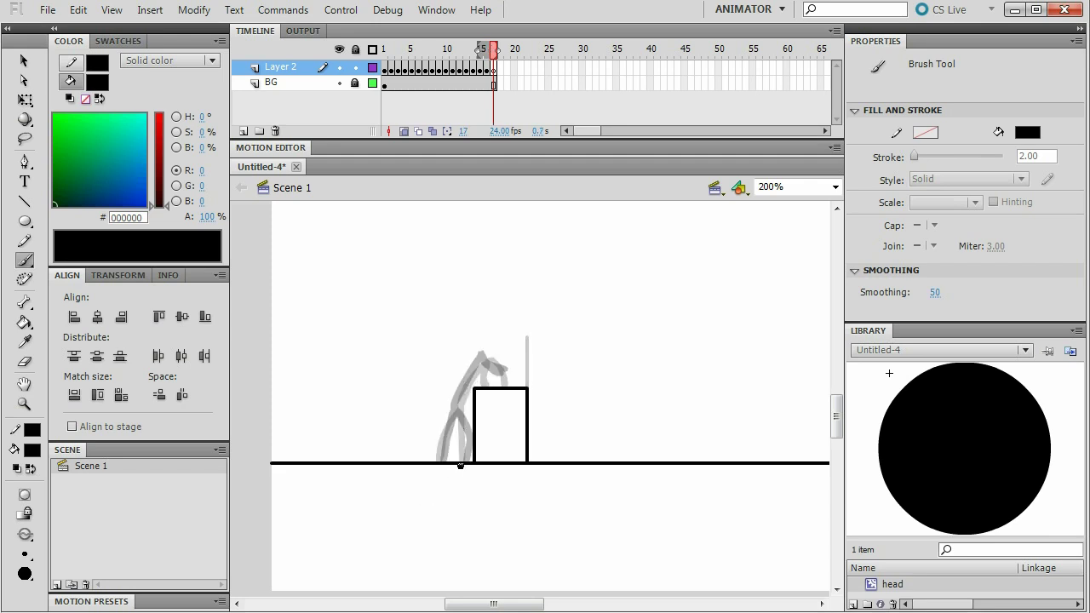
mouse_move(460, 466)
left_mouse_down()
mouse_move(466, 438)
mouse_move(451, 400)
mouse_move(440, 456)
mouse_move(456, 343)
mouse_move(465, 366)
left_mouse_up()
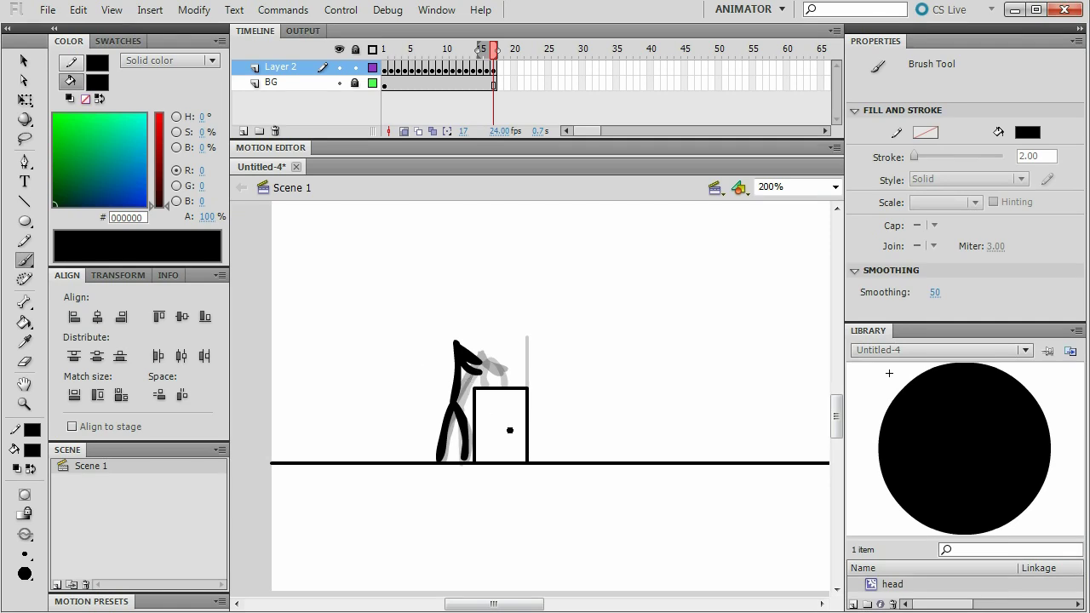
key("n")
left_click_drag(527, 389, 528, 338)
left_click(490, 52)
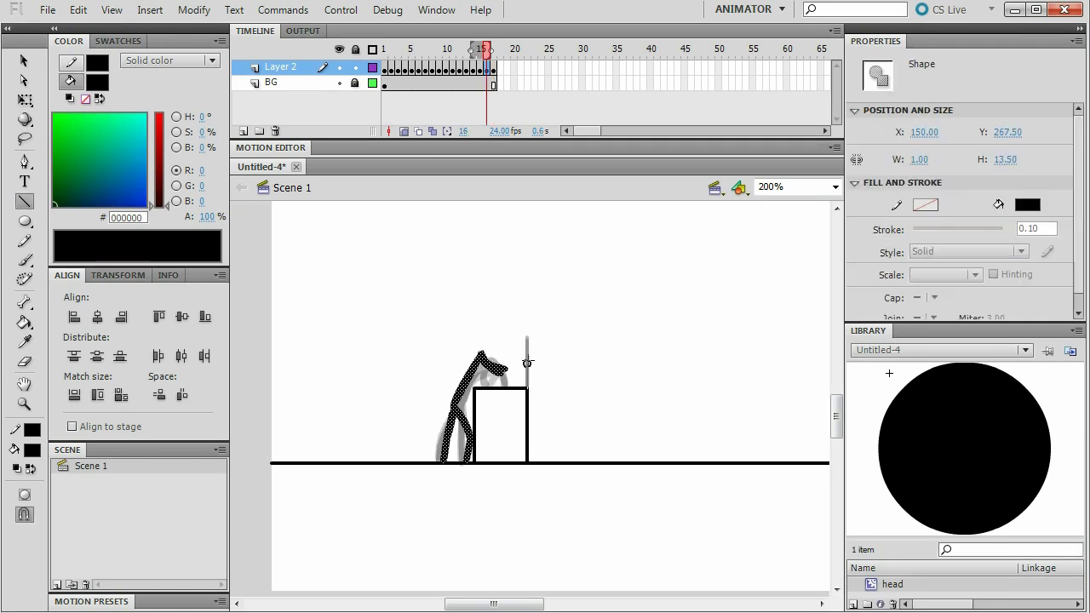
left_click(494, 50)
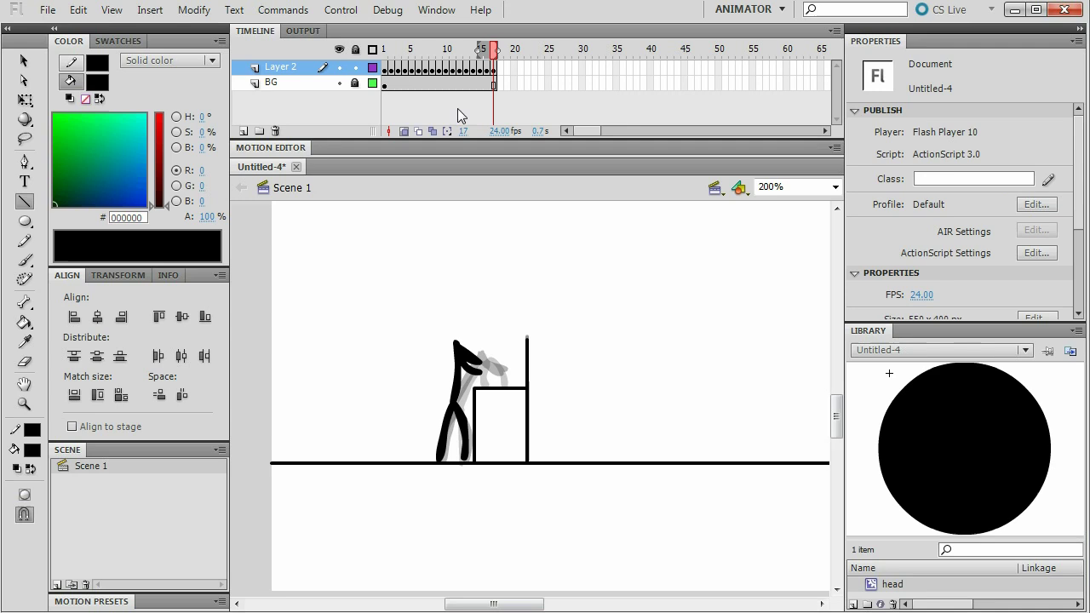
Step: Brush the standing pose on frame 18 and hold it into the following keyframe
key("F7")
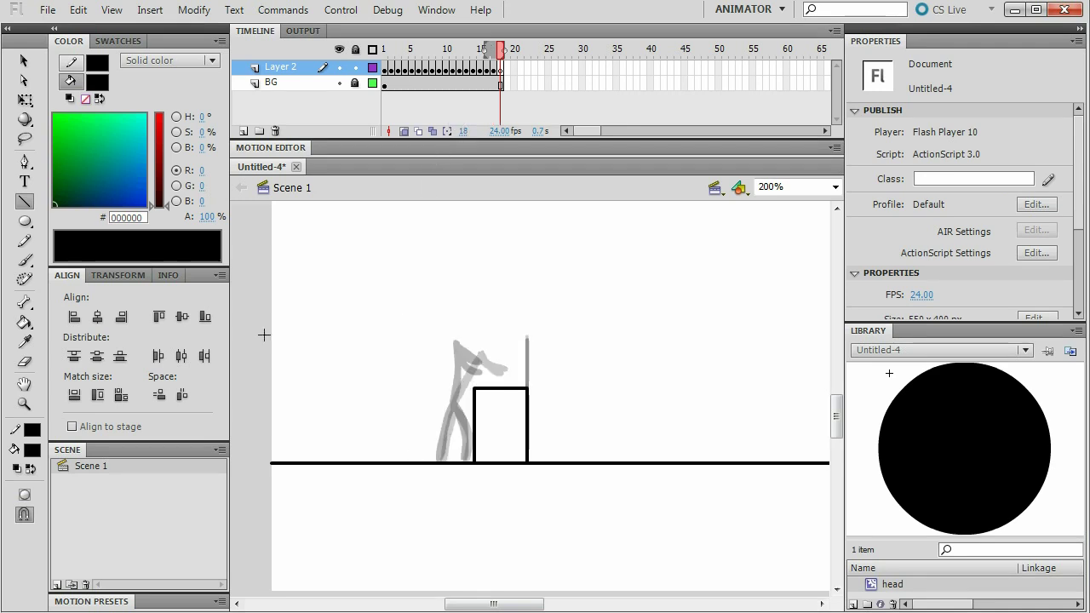
key("b")
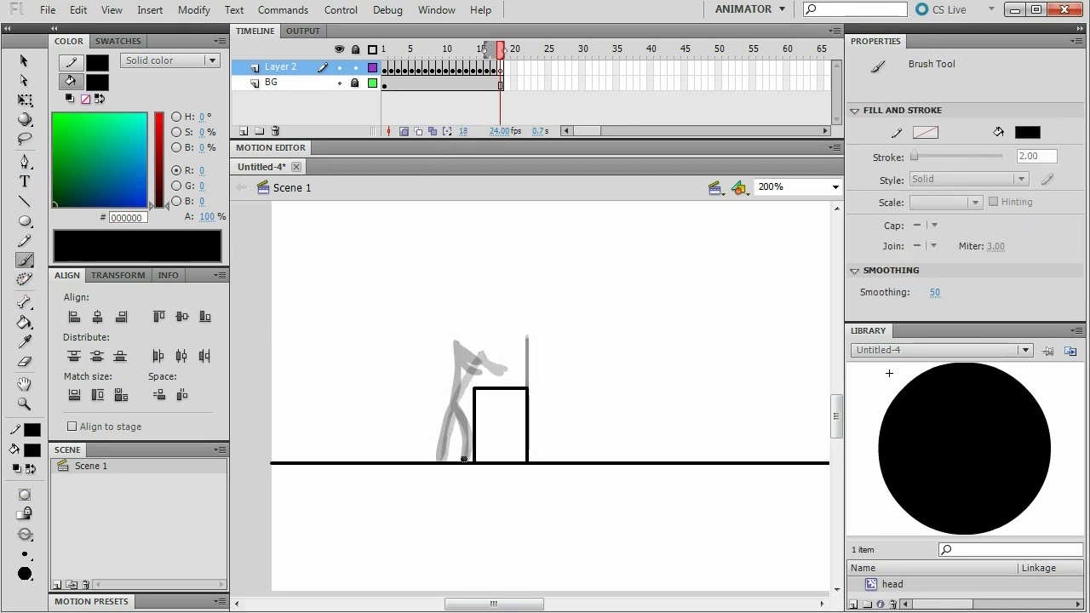
mouse_move(465, 460)
left_mouse_down()
mouse_move(449, 404)
mouse_move(440, 462)
left_mouse_up()
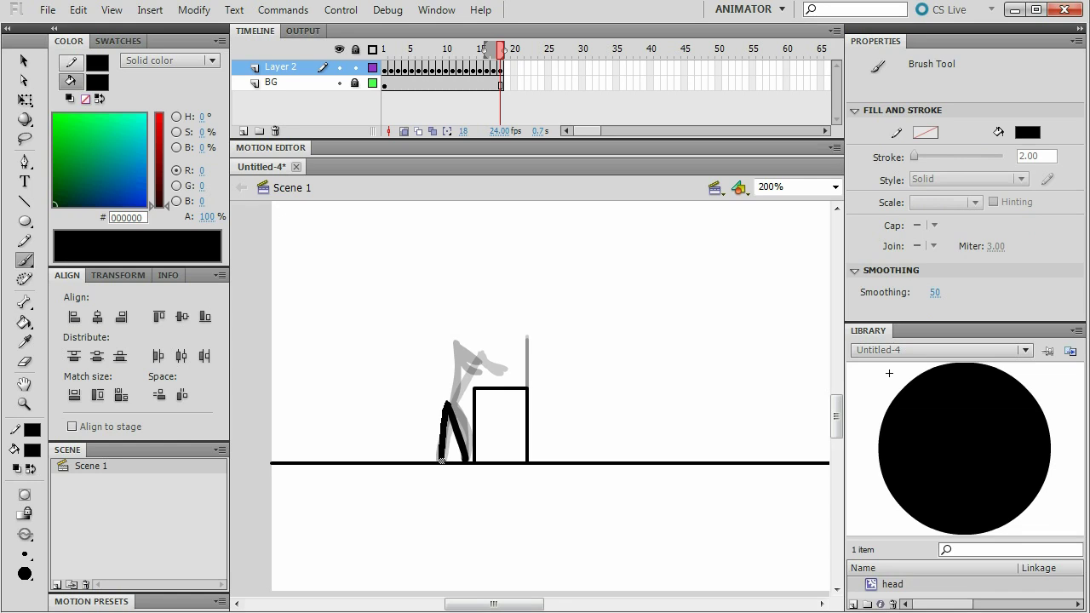
mouse_move(447, 414)
left_mouse_down()
mouse_move(445, 338)
mouse_move(454, 376)
mouse_move(454, 350)
left_mouse_up()
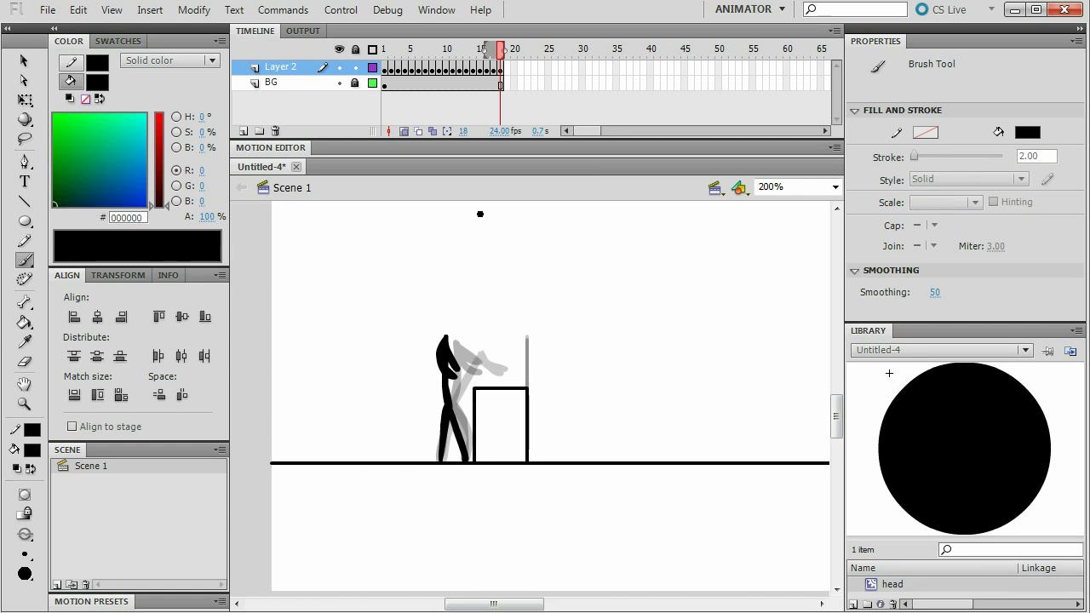
key("F6")
key("F6")
key("F6")
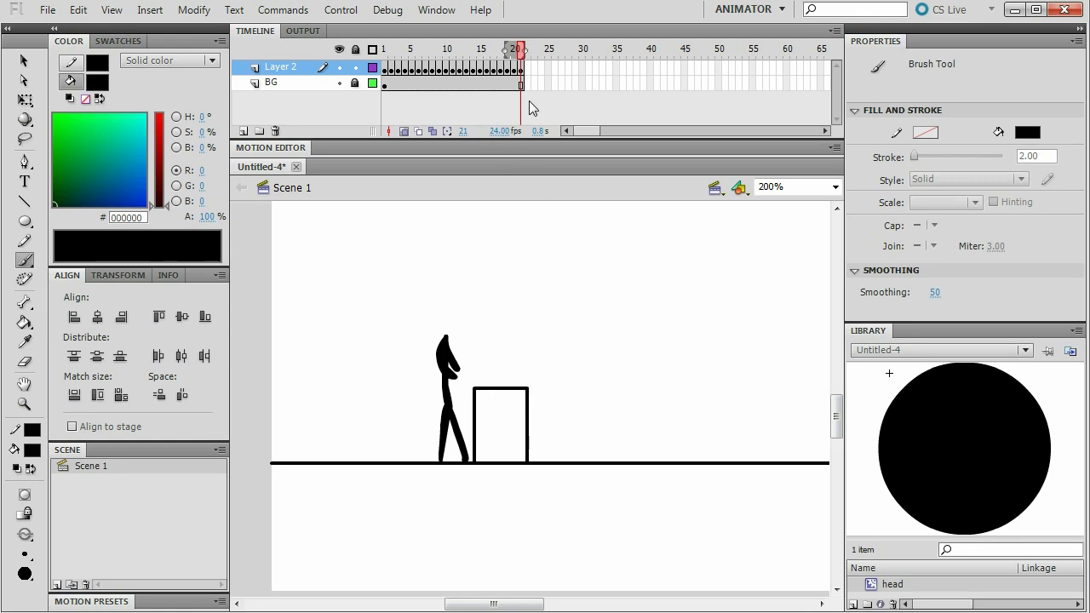
left_click_drag(520, 48, 502, 51)
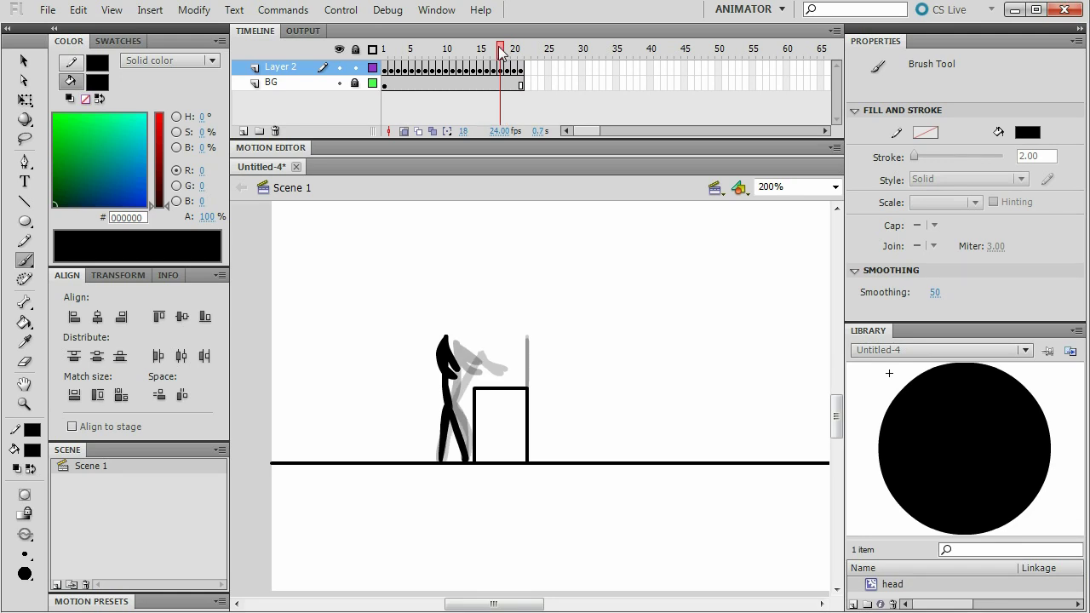
left_click(394, 110)
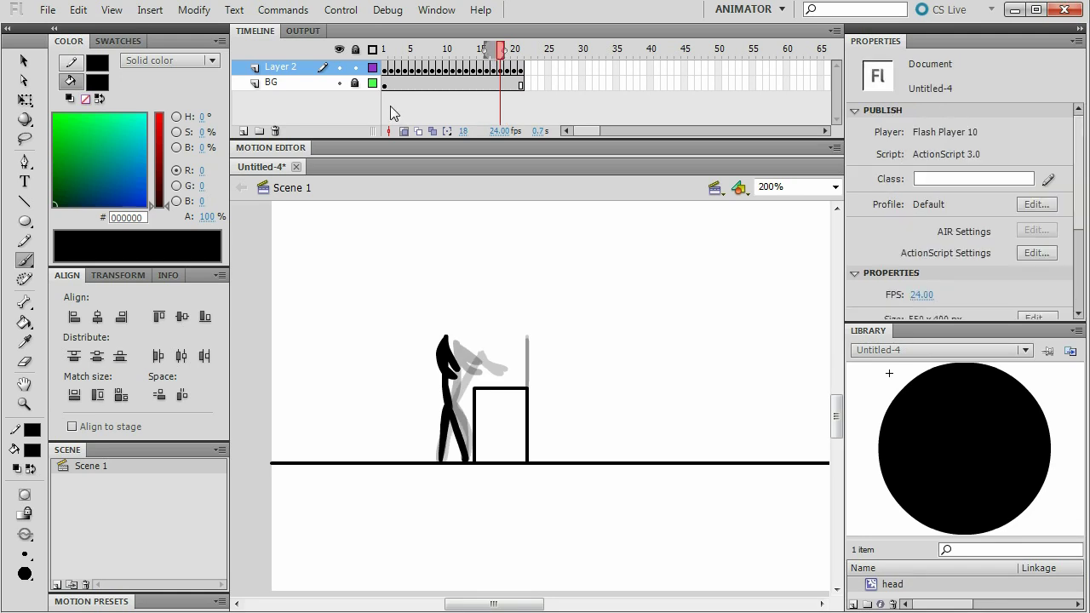
Step: Draw the lid lower on each frame through frame 21 until it is nearly shut
left_click(24, 201)
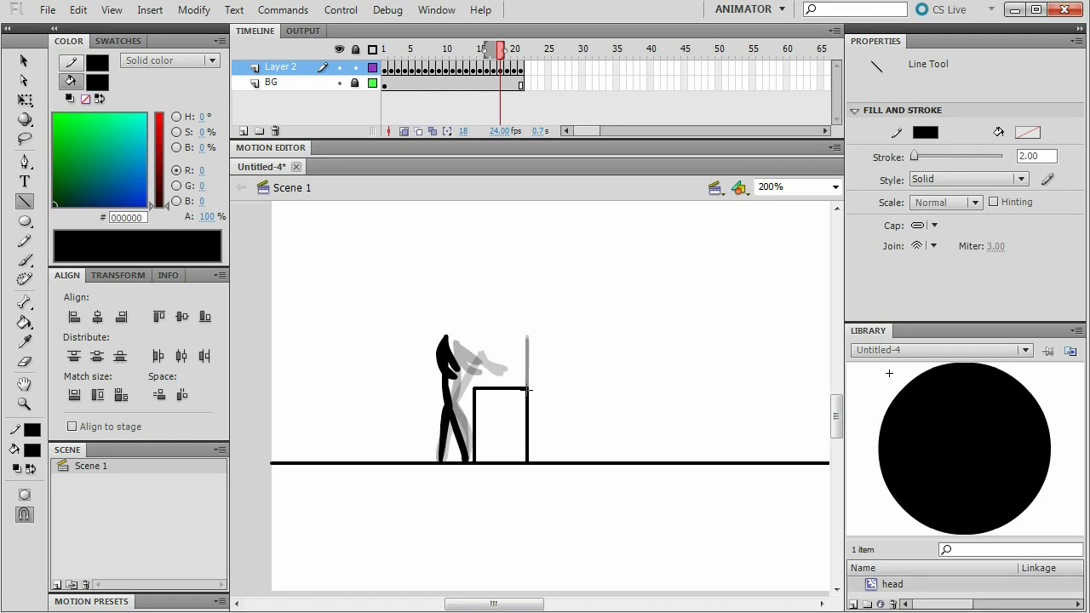
left_click_drag(527, 390, 510, 340)
left_click(504, 51)
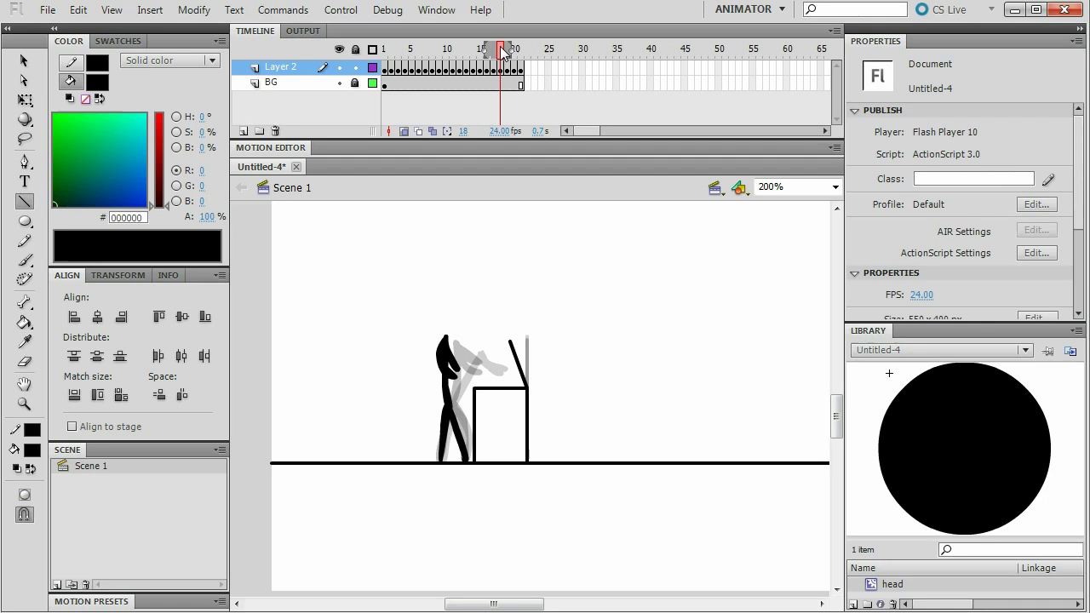
left_click_drag(503, 51, 508, 51)
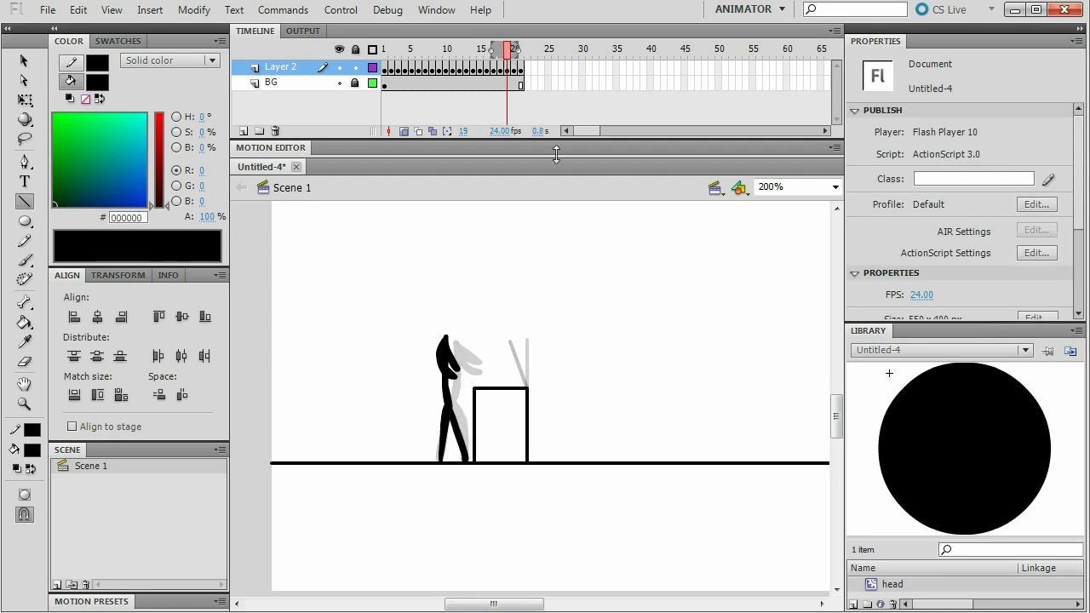
left_click_drag(527, 388, 477, 358)
key("period")
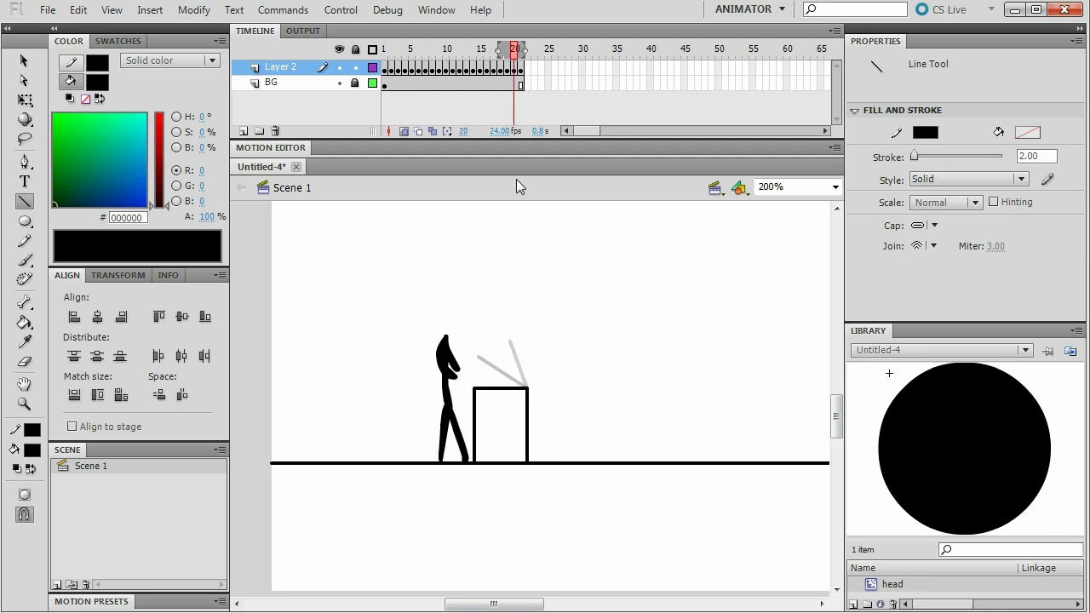
mouse_move(528, 389)
left_mouse_down()
mouse_move(479, 367)
mouse_move(477, 376)
left_mouse_up()
key("period")
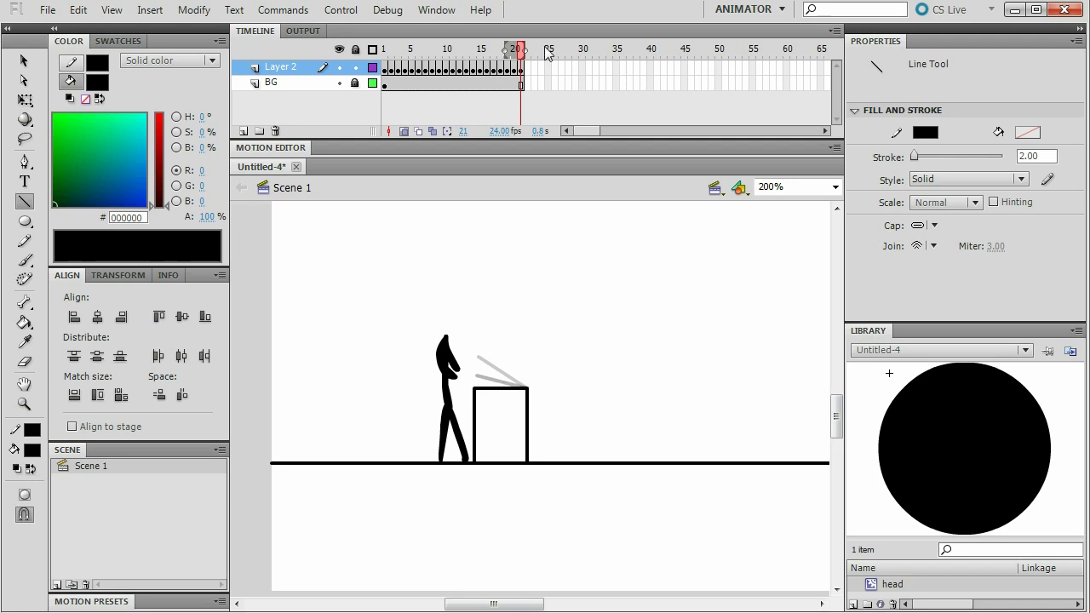
Step: Preview the lid closing and trim the extra frames back to end at frame 21
mouse_move(521, 51)
left_mouse_down()
mouse_move(496, 53)
mouse_move(523, 51)
left_mouse_up()
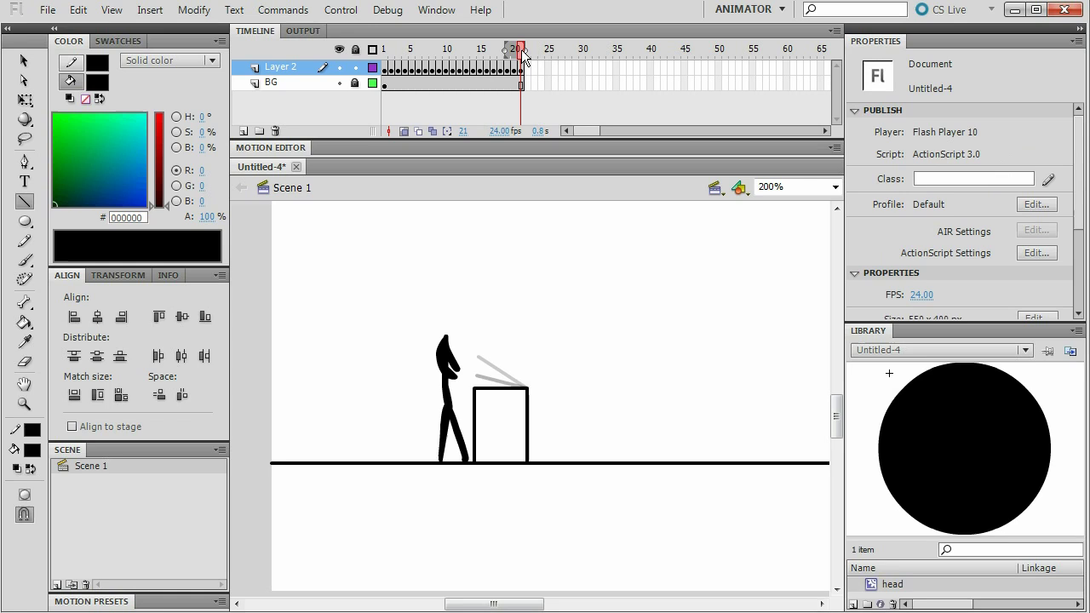
key("F6")
key("F6")
key("F6")
key("F6")
key("F6")
key("F6")
key("F6")
key("F6")
key("F6")
key("F6")
key("F6")
key("F6")
key("F6")
key("F6")
key("F6")
key("F6")
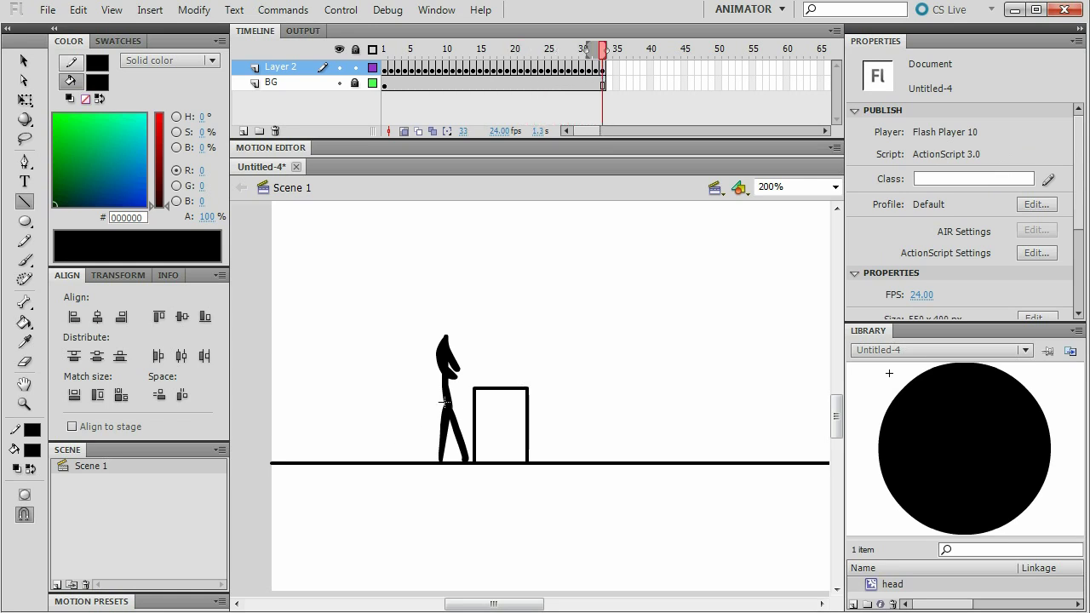
key("shift+F5")
key("shift+F5")
key("shift+F5")
key("shift+F5")
key("shift+F5")
key("shift+F5")
key("shift+F5")
key("shift+F5")
key("shift+F5")
key("shift+F5")
key("shift+F5")
key("shift+F5")
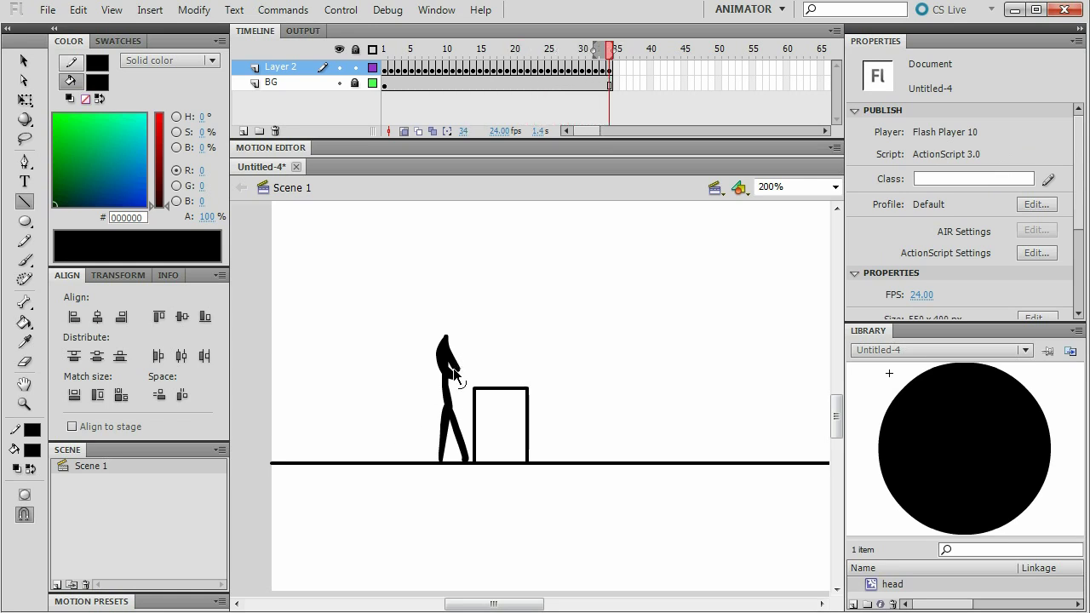
key("shift+F5")
key("shift+F5")
key("shift+F5")
key("shift+F5")
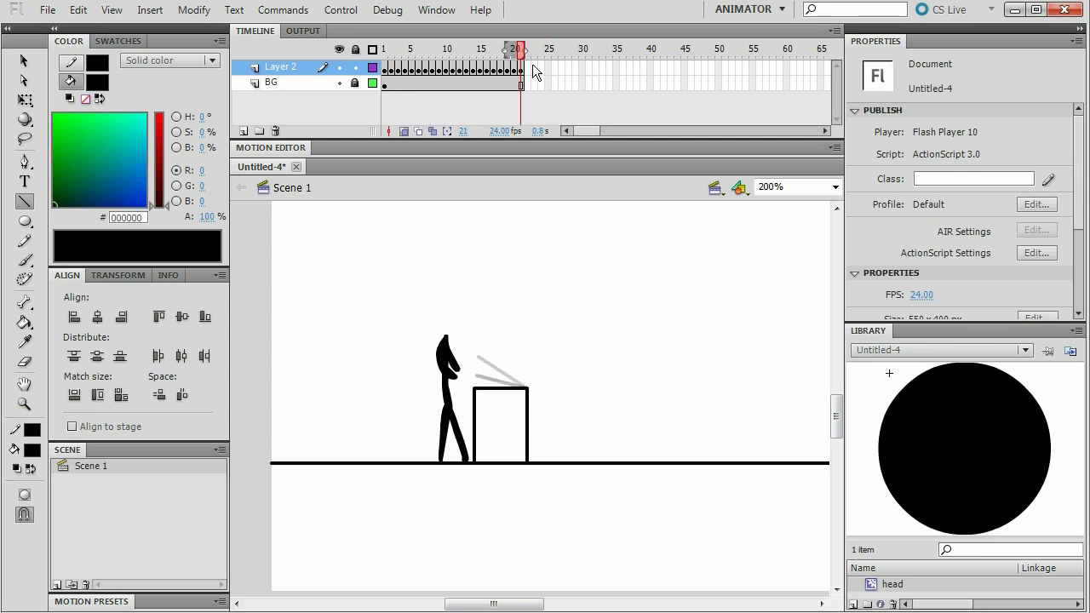
Step: Add a blank keyframe at frame 22 and brush the figure's legs and body
key("F7")
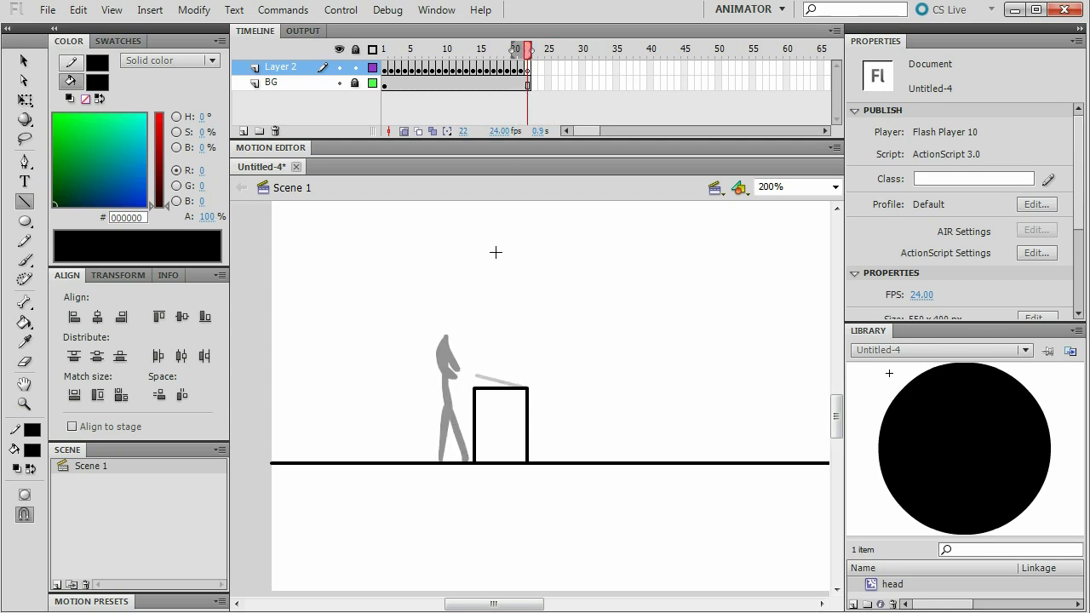
left_click(24, 260)
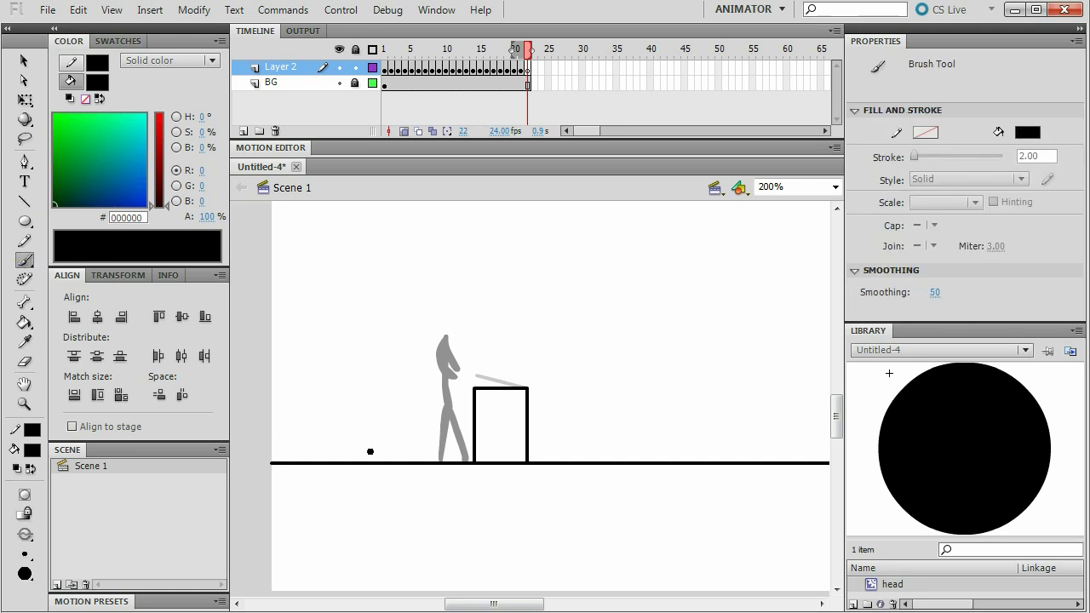
mouse_move(465, 460)
left_mouse_down()
mouse_move(444, 406)
mouse_move(437, 458)
left_mouse_up()
mouse_move(449, 402)
left_mouse_down()
mouse_move(442, 340)
mouse_move(462, 371)
mouse_move(445, 343)
mouse_move(468, 364)
left_mouse_up()
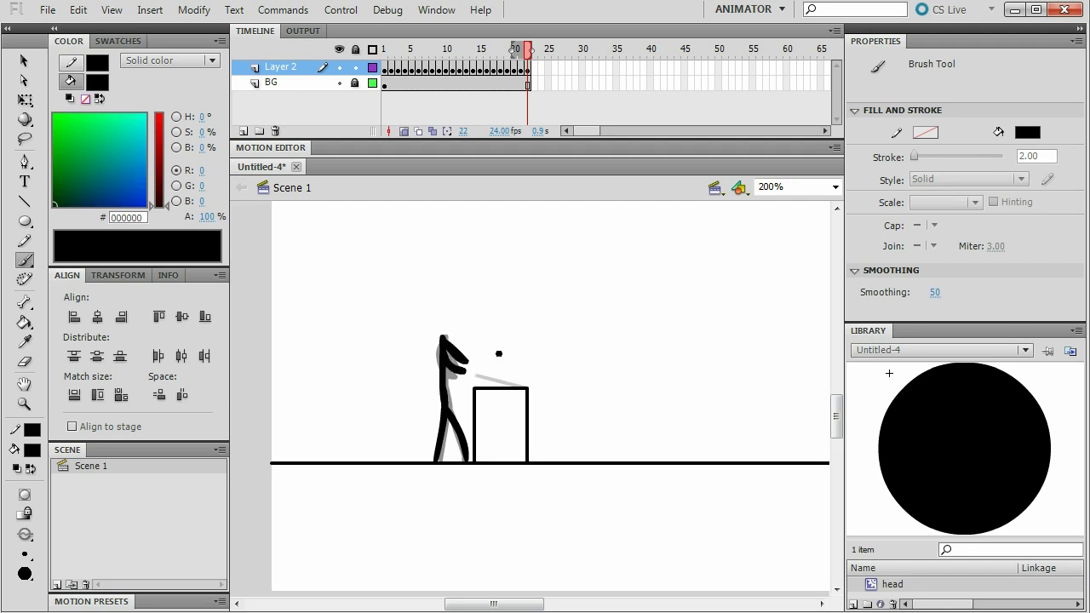
Step: Brush frame 23 with one arm stretched over the box and extend keyframes to frame 25
key("F7")
mouse_move(466, 460)
left_mouse_down()
mouse_move(445, 410)
mouse_move(440, 460)
left_mouse_up()
left_click_drag(445, 412, 443, 341)
left_click_drag(448, 349, 482, 355)
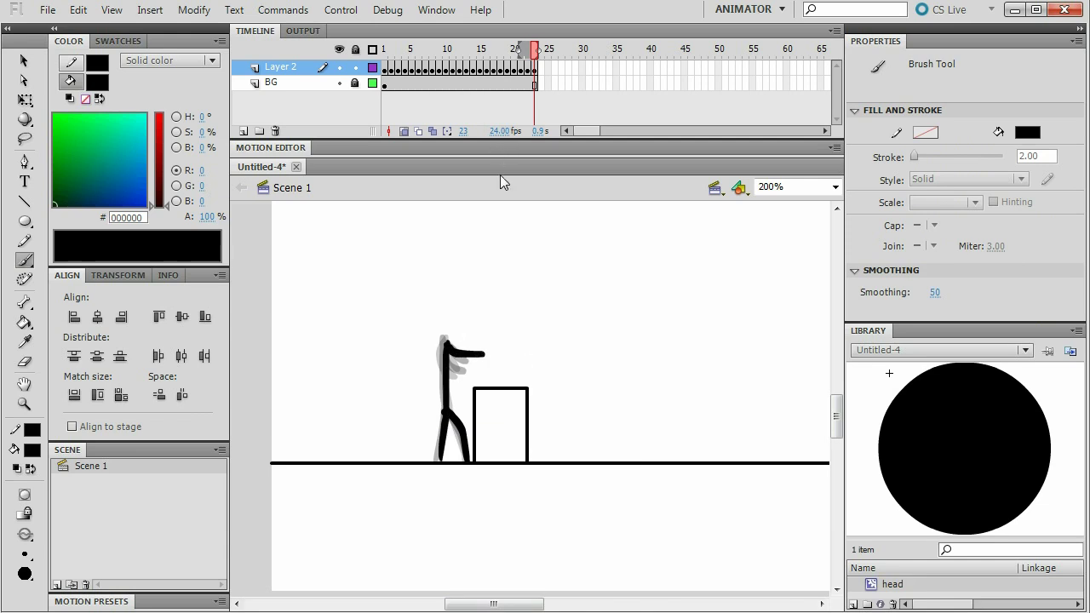
key("F6")
key("F6")
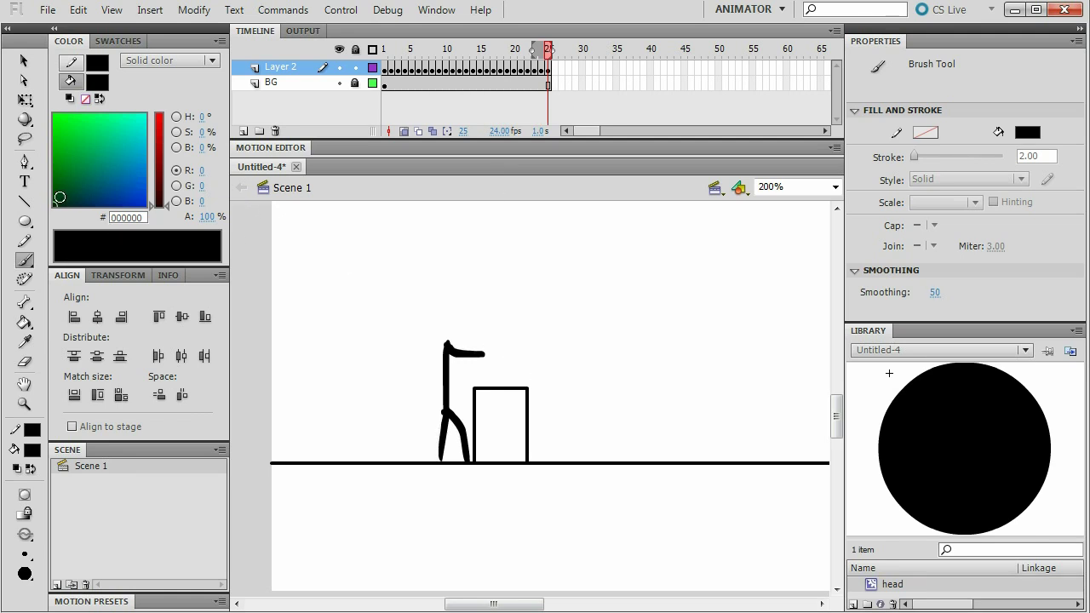
Step: Set the line stroke to 1.00 and zoom in to 1600% on the arm tip
left_click(24, 201)
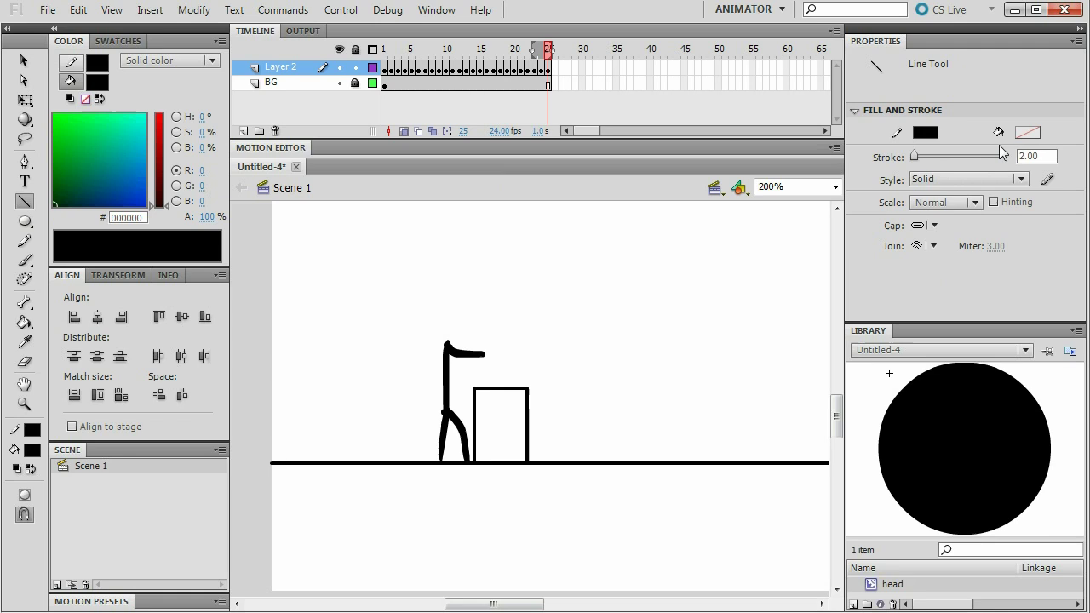
left_click(1023, 156)
key("BackSpace")
type("1")
left_click(24, 404)
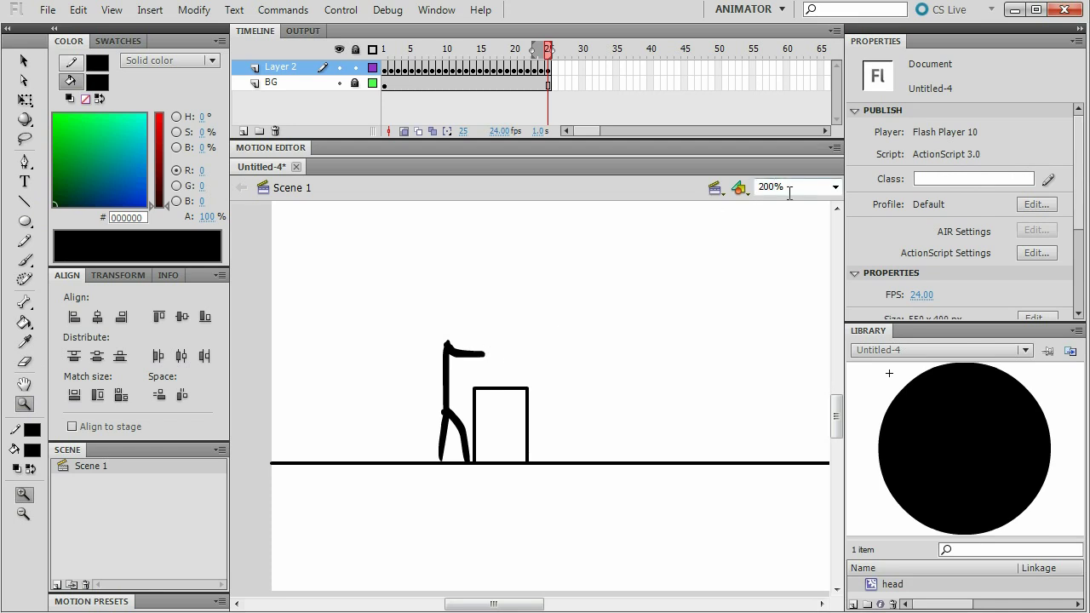
left_click(499, 351)
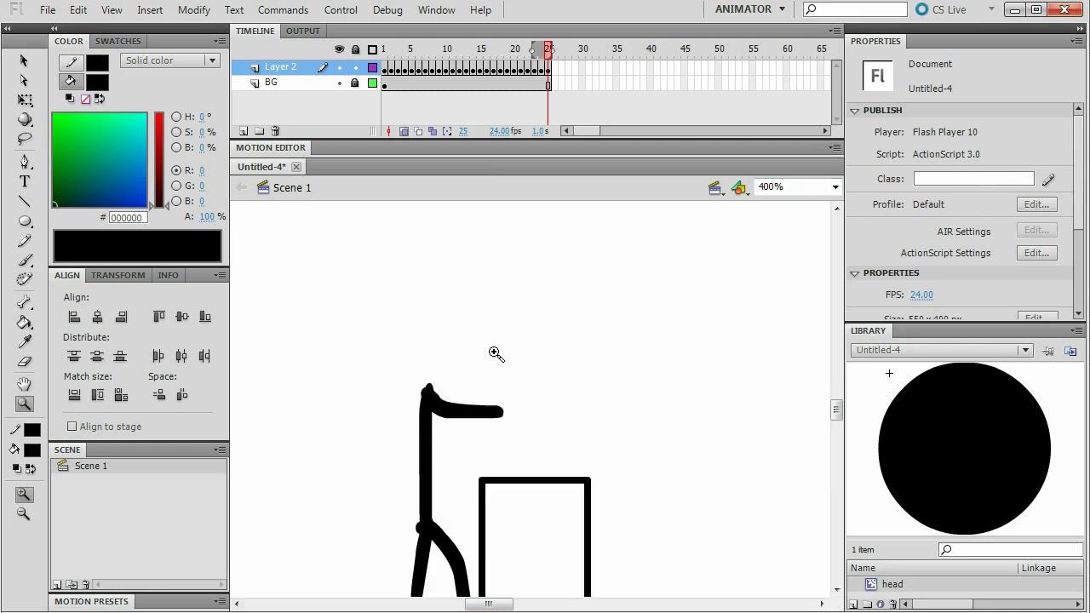
left_click(515, 414)
left_click(534, 400)
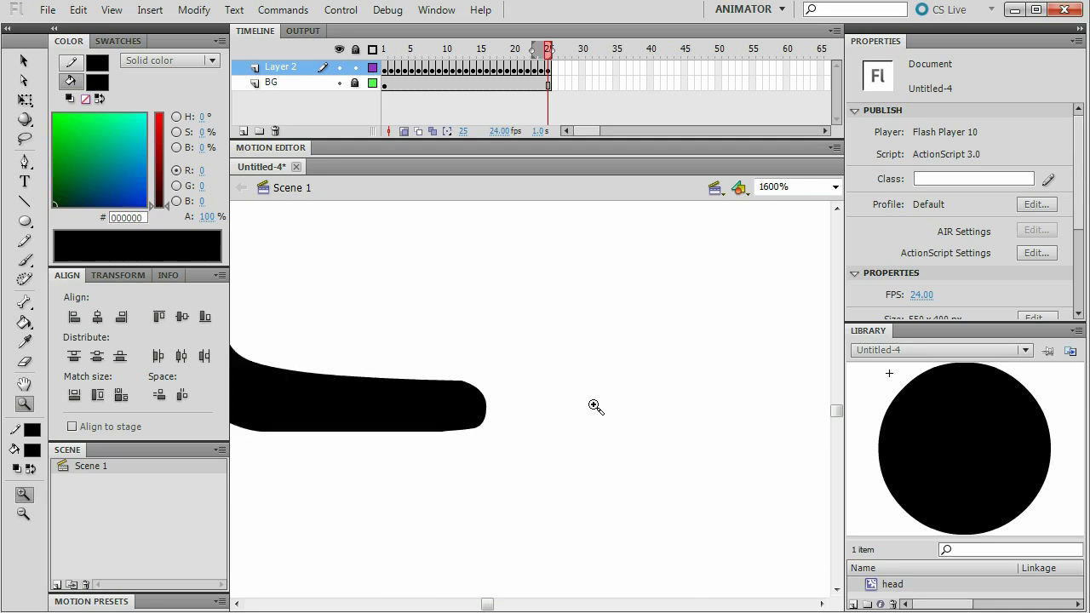
Step: Draw the pistol's grip, barrel, muzzle and trigger guard with straight lines beyond the hand
left_click(25, 201)
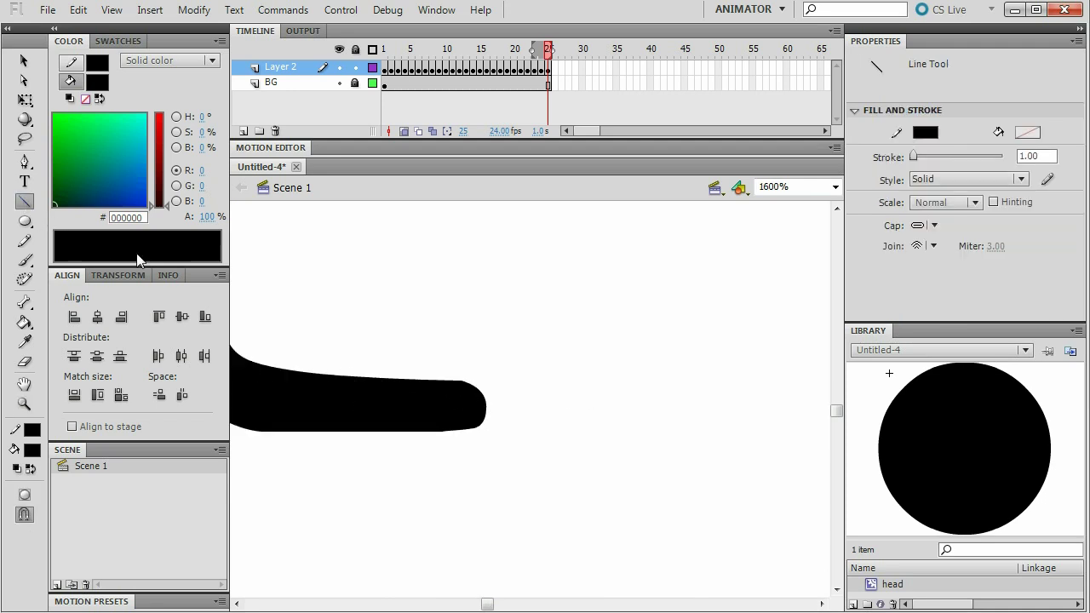
left_click_drag(517, 426, 548, 315)
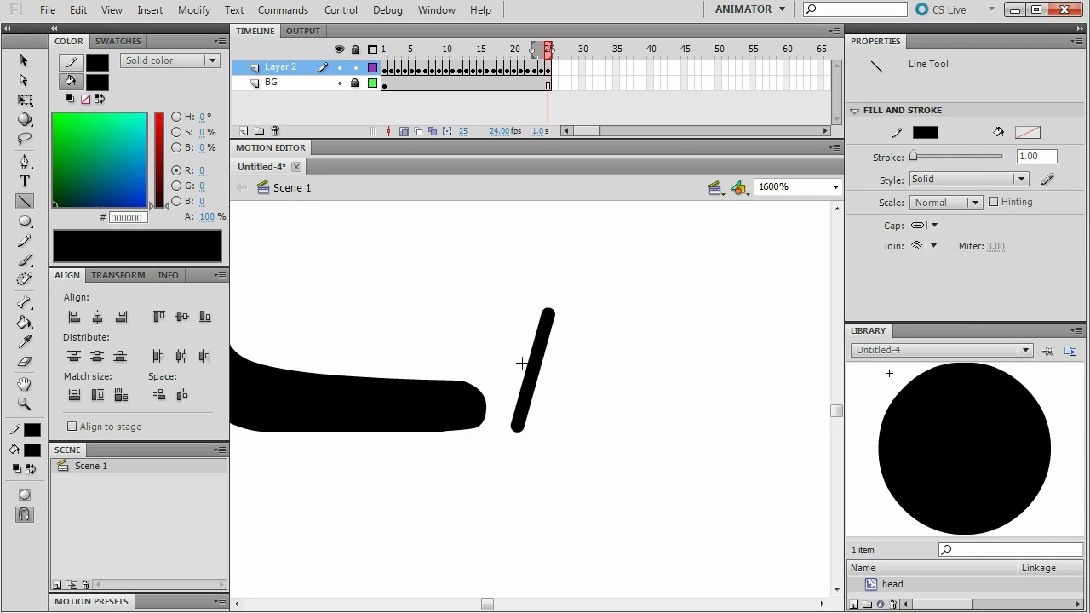
key("ctrl+z")
left_click_drag(624, 431, 660, 314)
scroll(650, 372, "right", 2)
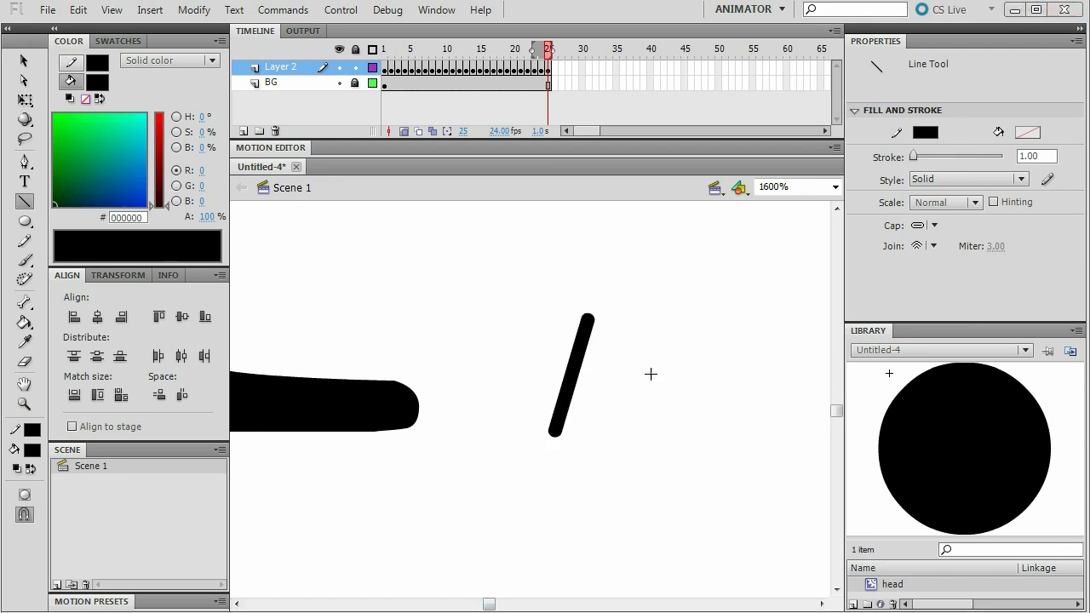
left_click_drag(587, 316, 588, 295)
left_click_drag(588, 296, 606, 315)
left_click_drag(606, 315, 745, 315)
mouse_move(745, 315)
left_mouse_down()
mouse_move(744, 298)
mouse_move(763, 317)
left_mouse_up()
left_click_drag(762, 320, 760, 351)
left_click_drag(758, 353, 628, 353)
mouse_move(628, 353)
left_mouse_down()
mouse_move(599, 431)
mouse_move(554, 430)
left_mouse_up()
left_click_drag(554, 431, 588, 353)
left_click_drag(630, 375, 713, 358)
Step: Convert the selected pistol into a movie clip symbol named 'gun', then zoom back to 200%
left_click(24, 60)
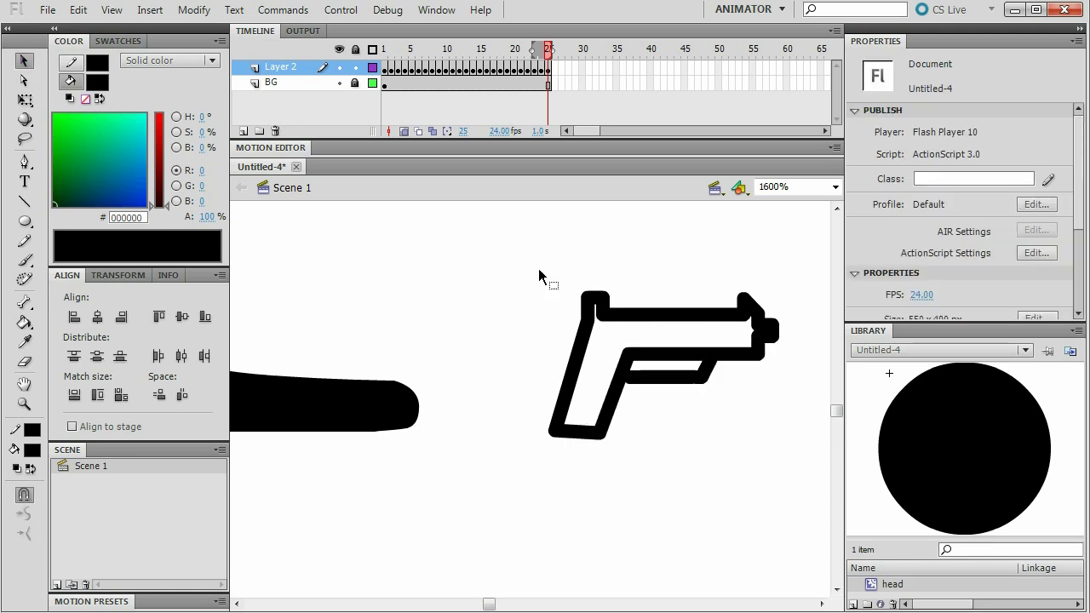
left_click_drag(534, 245, 712, 506)
left_click_drag(797, 479, 814, 492)
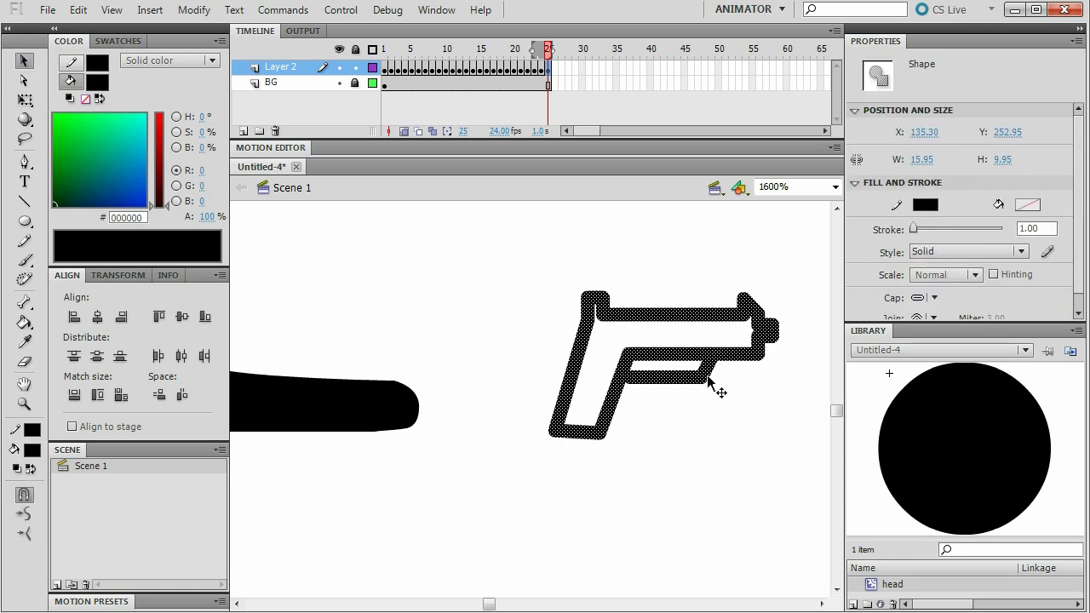
right_click(709, 383)
left_click(764, 365)
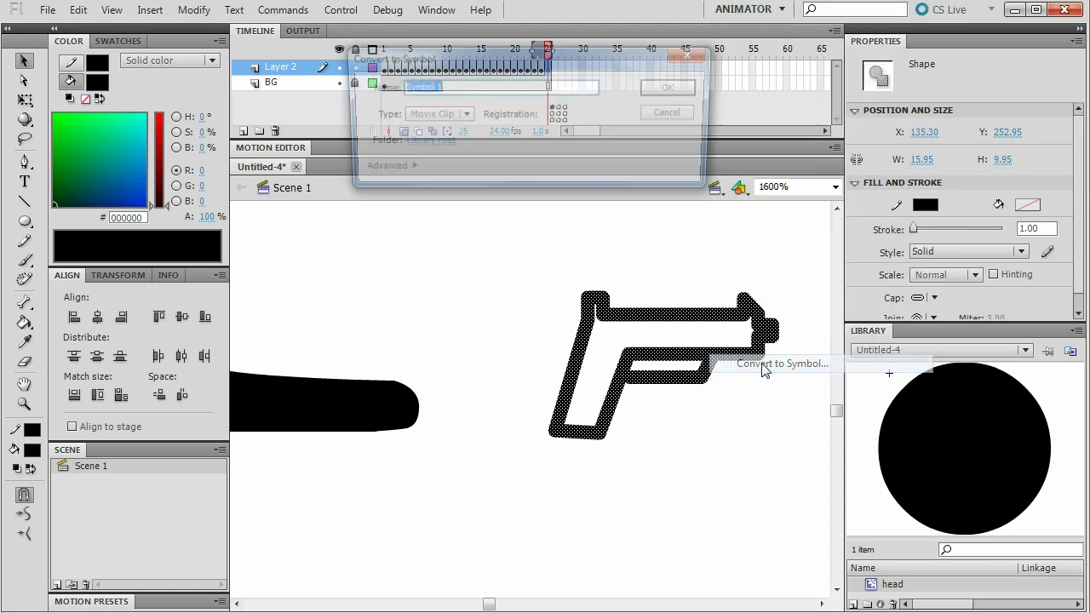
type("gun")
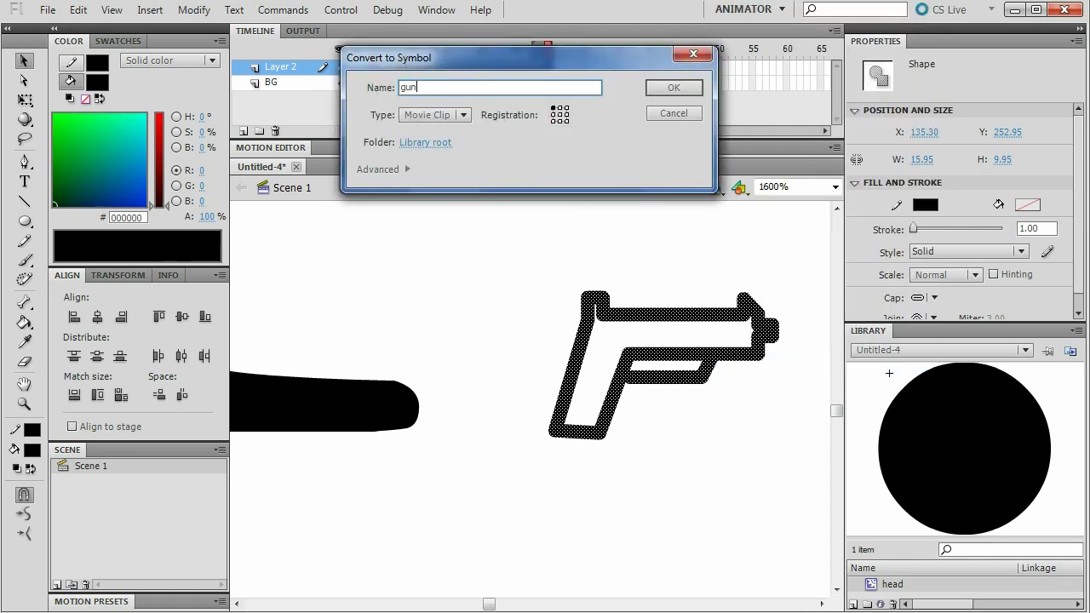
key("Return")
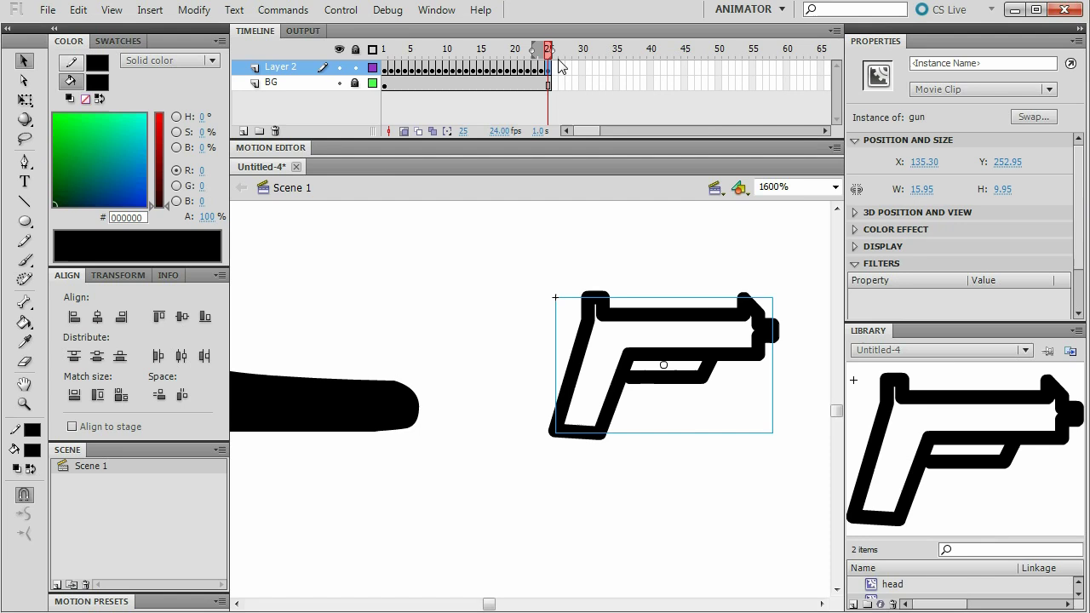
left_click(836, 187)
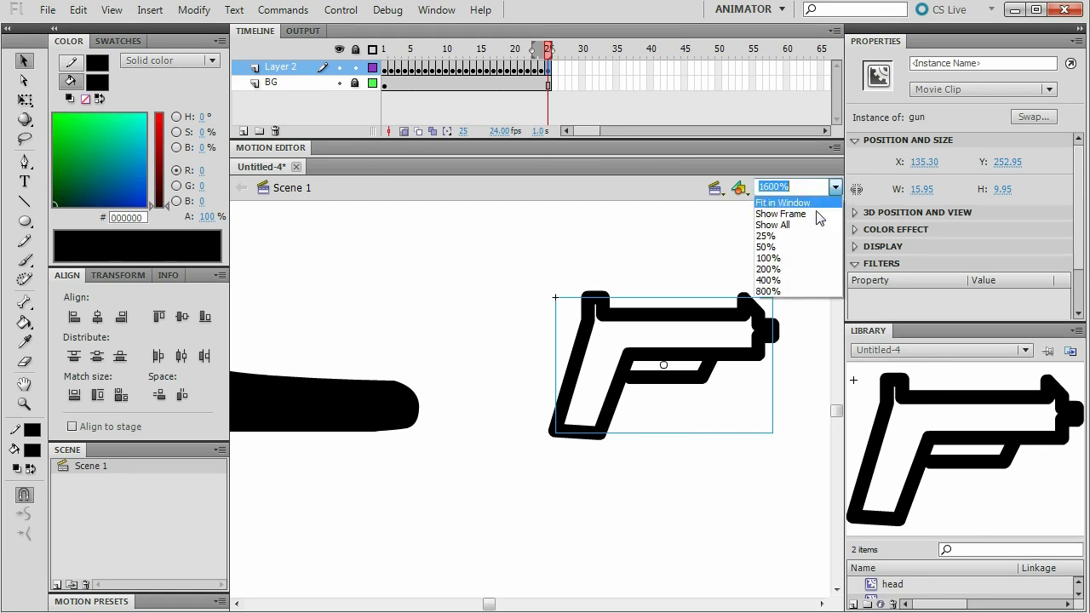
left_click(801, 271)
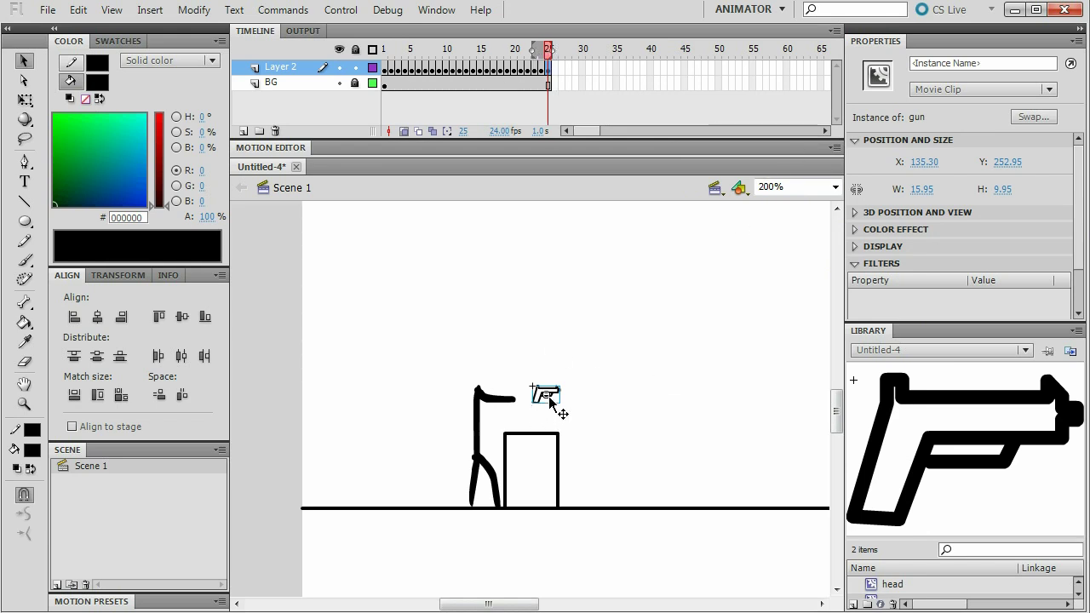
Step: Delete the gun from the stage, then on an earlier frame place and rotate one in the hand
key("Delete")
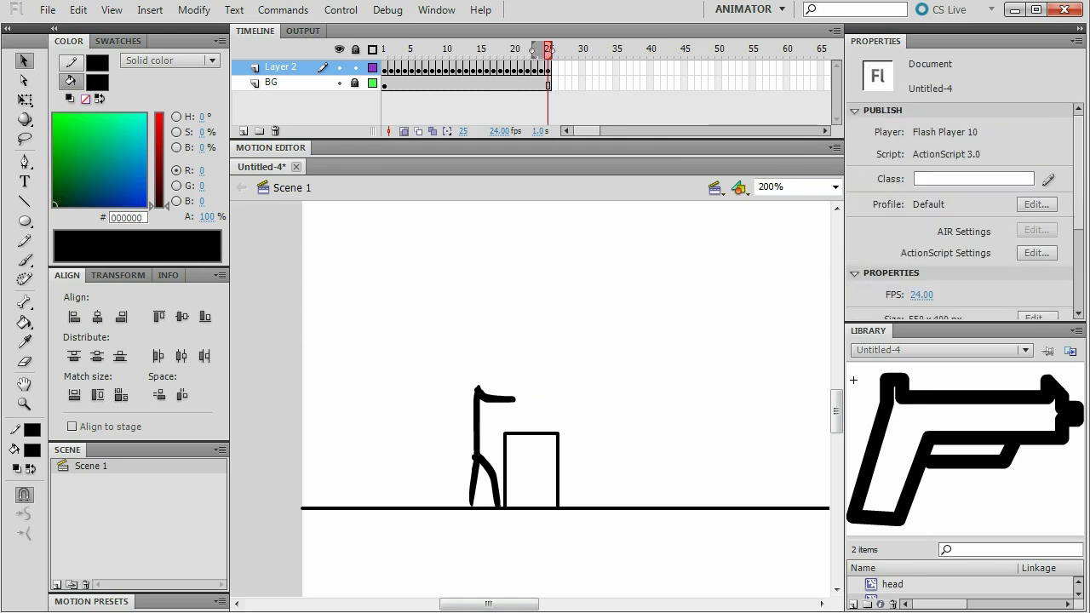
left_click_drag(549, 53, 488, 58)
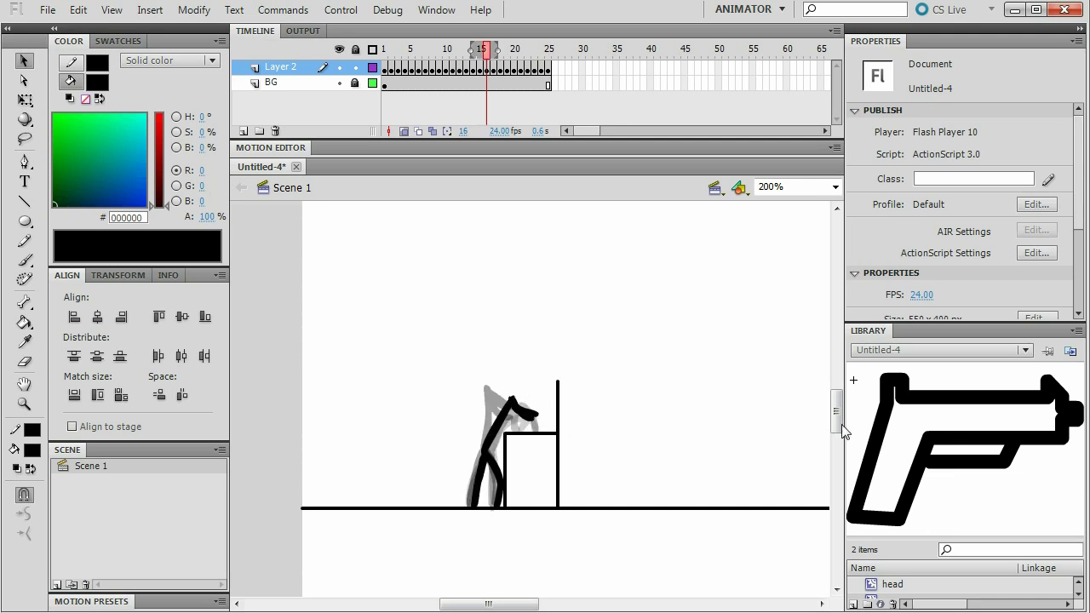
left_click_drag(558, 404, 530, 434)
left_click(540, 415)
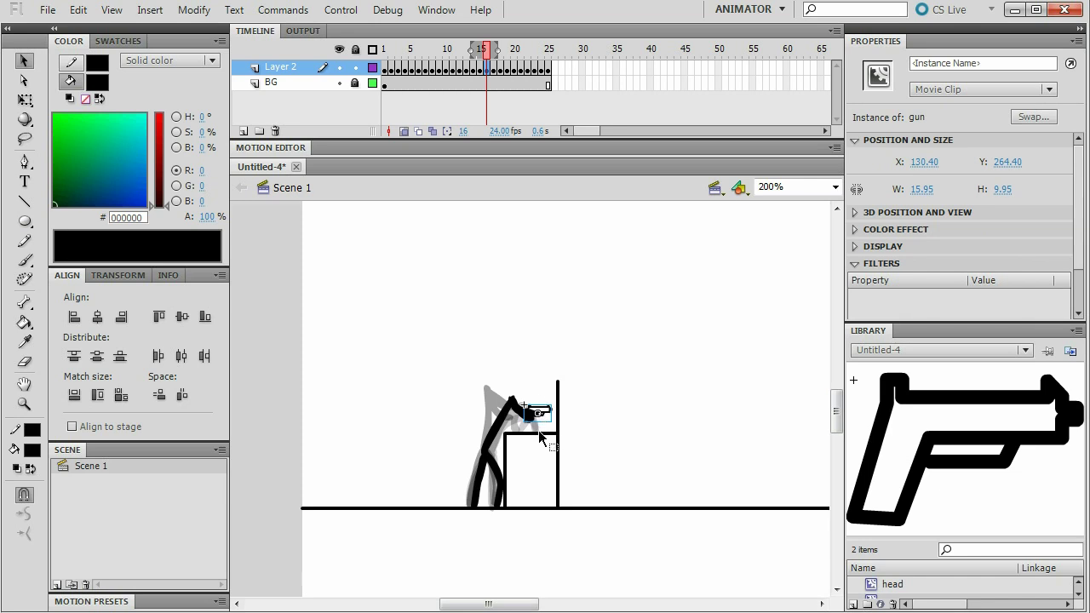
key("q")
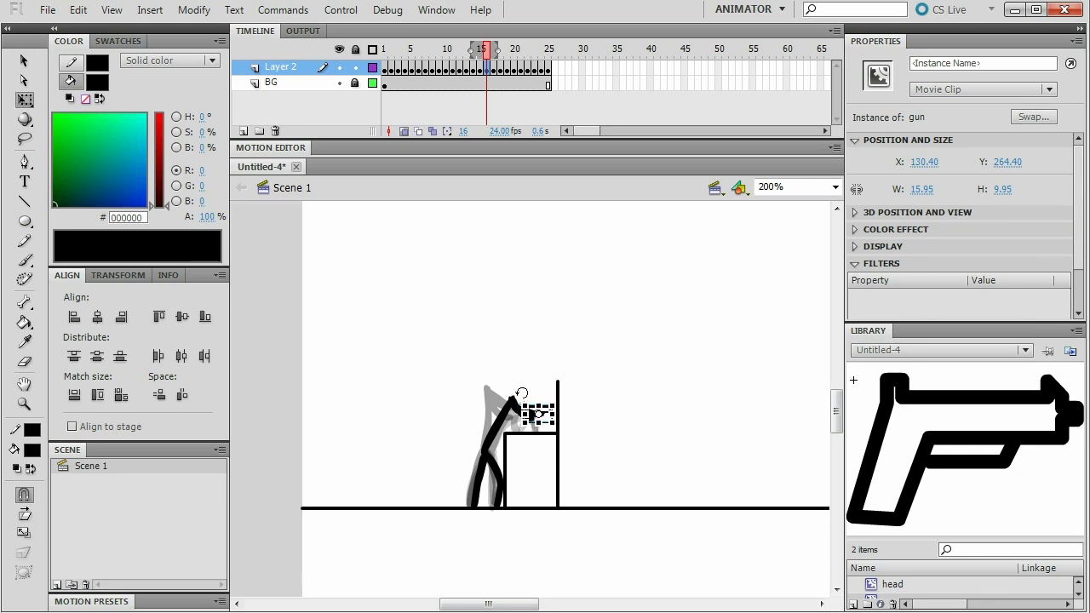
mouse_move(522, 392)
left_mouse_down()
mouse_move(558, 425)
mouse_move(569, 405)
mouse_move(529, 378)
left_mouse_up()
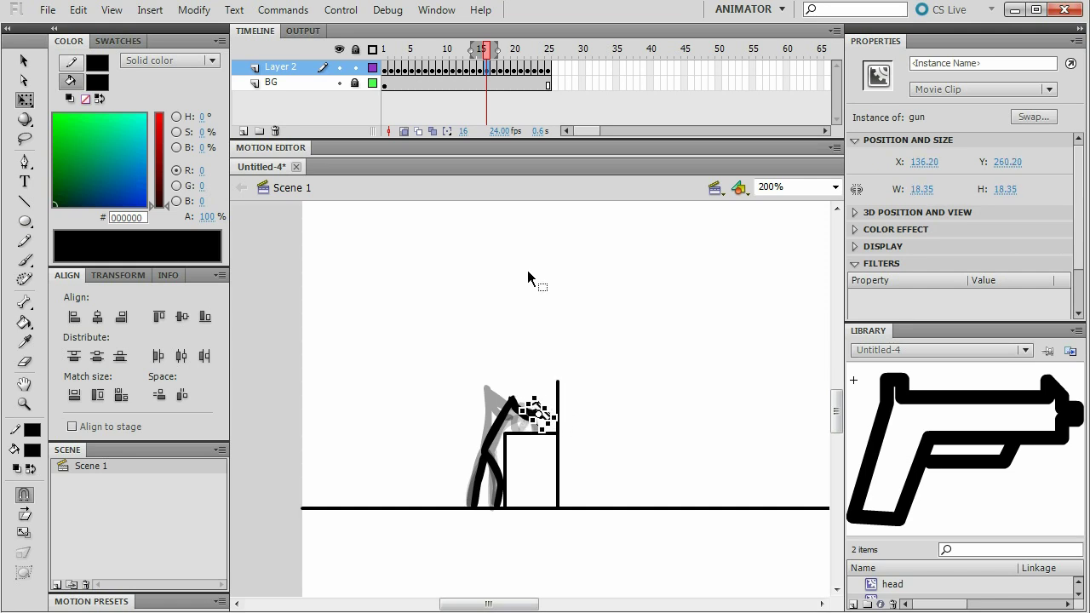
Step: Place gun instances in the hand from frame 17 through frame 23, nudging them into position
key(".")
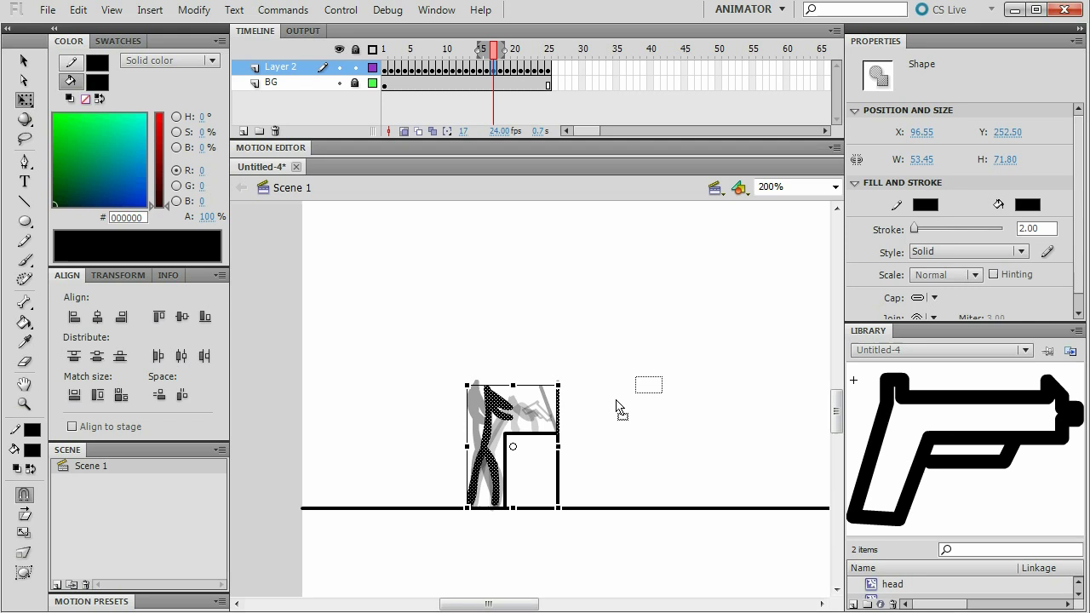
left_click_drag(620, 410, 514, 410)
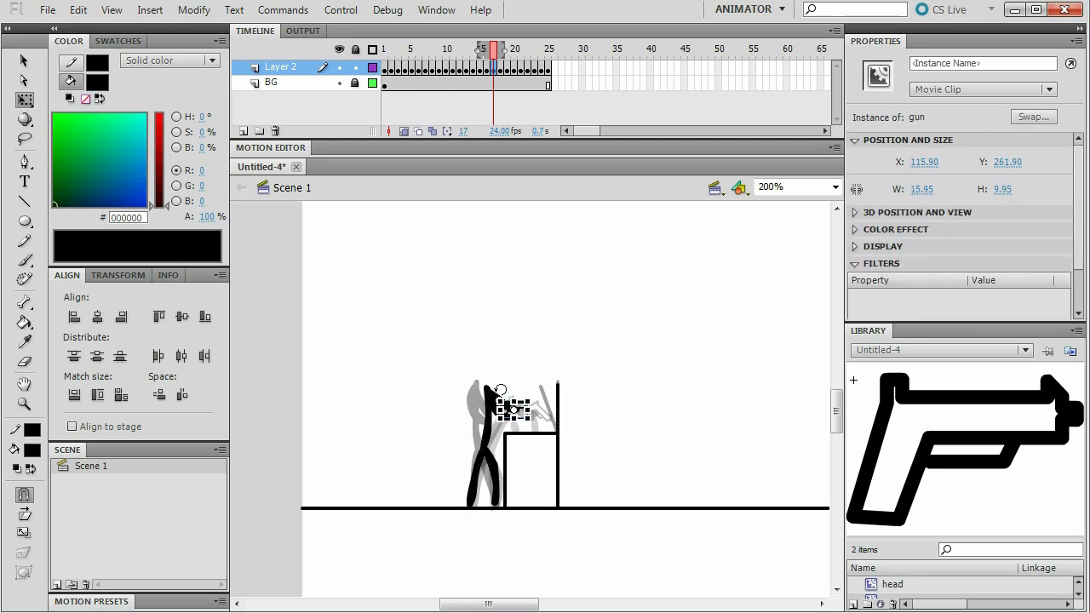
left_click(507, 67)
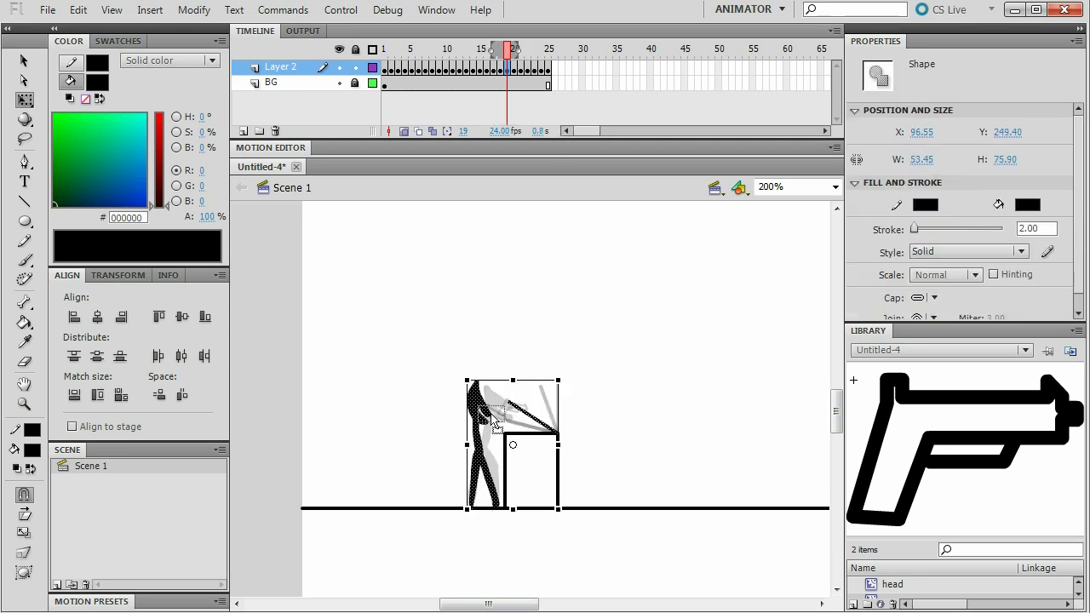
key("period")
key("period")
key("period")
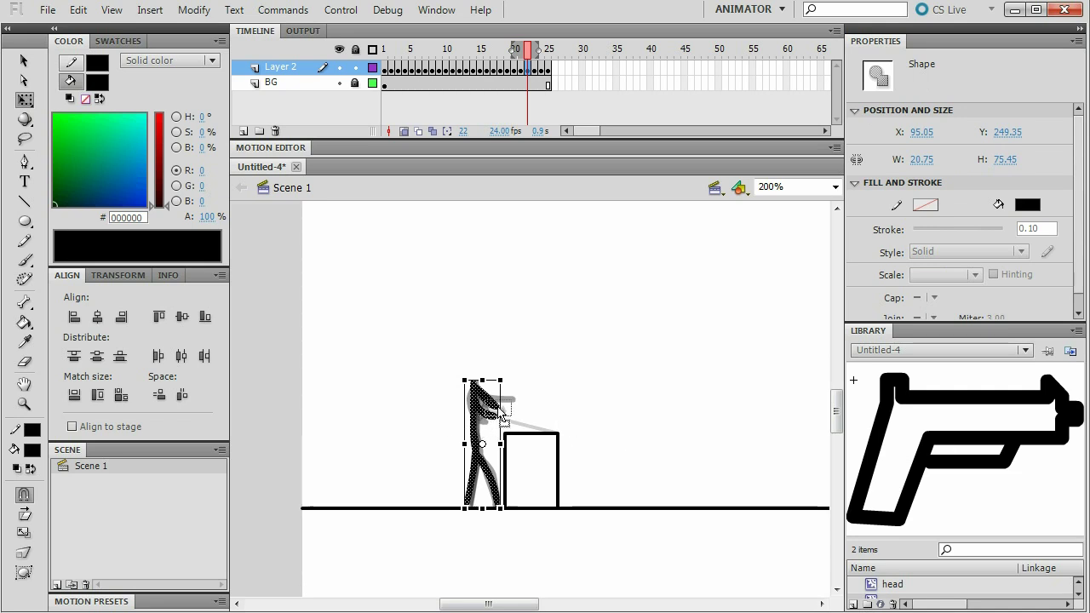
key("period")
key("ctrl+shift+v")
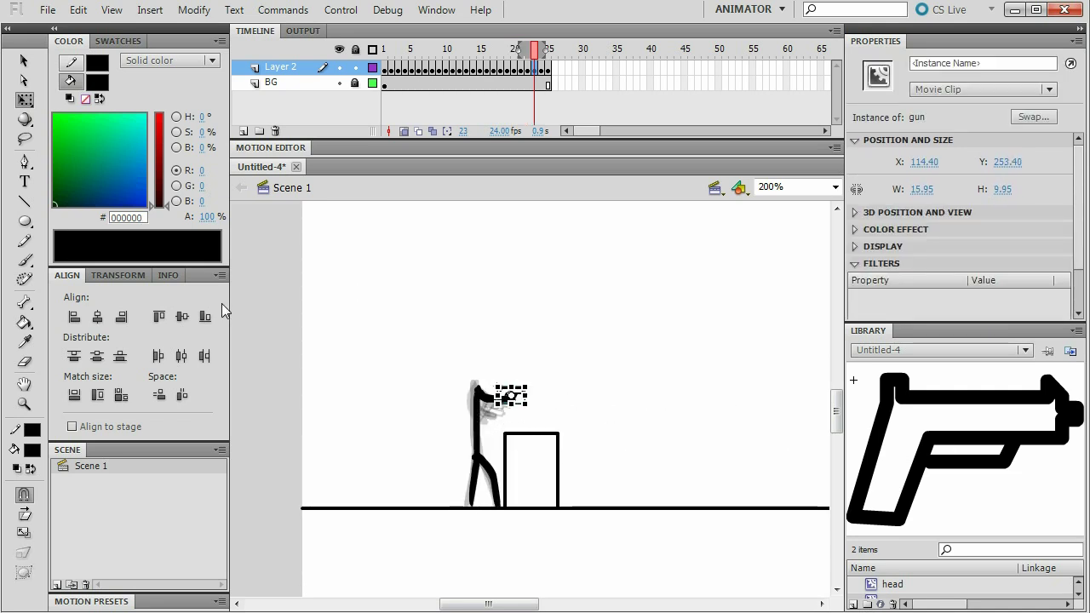
key("v")
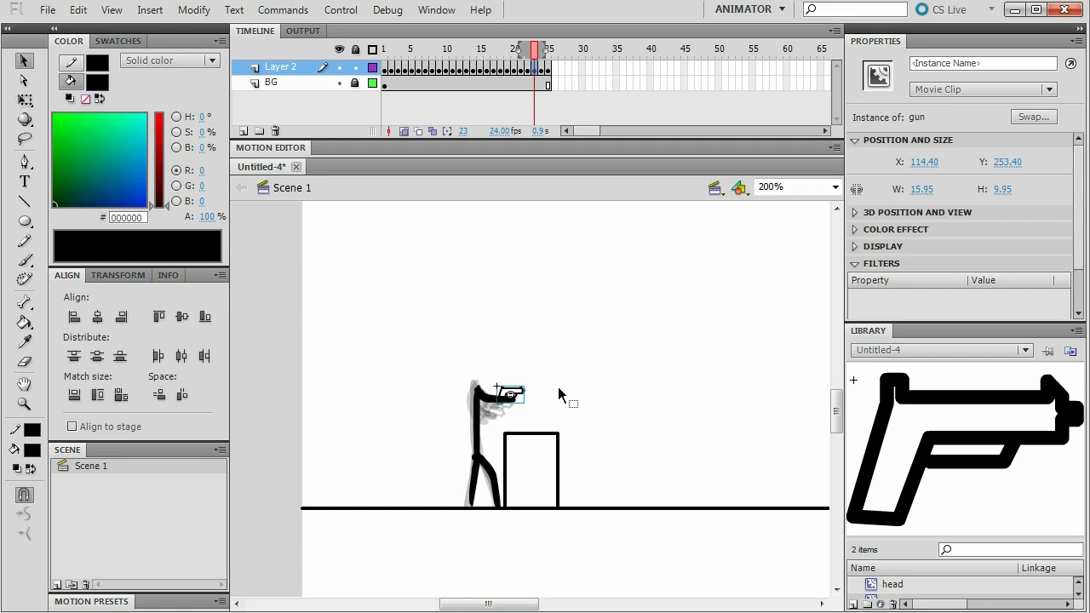
mouse_move(529, 391)
left_mouse_down()
mouse_move(554, 397)
mouse_move(529, 387)
left_mouse_up()
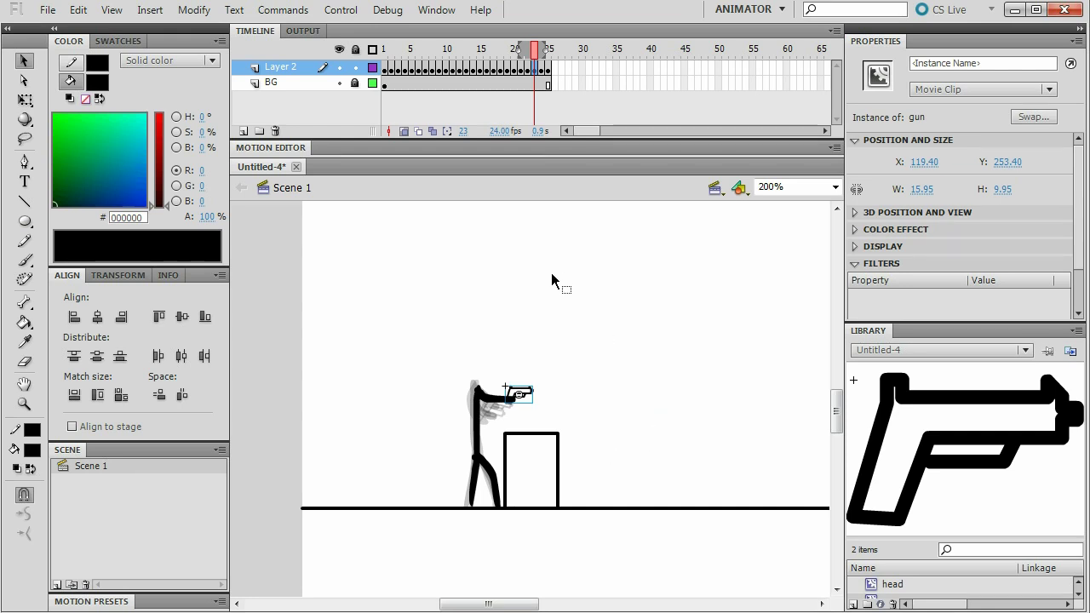
Step: Place gun instances at the hand on frames 24 and 25, then add frame 26
key("period")
left_click_drag(966, 445, 524, 393)
key("period")
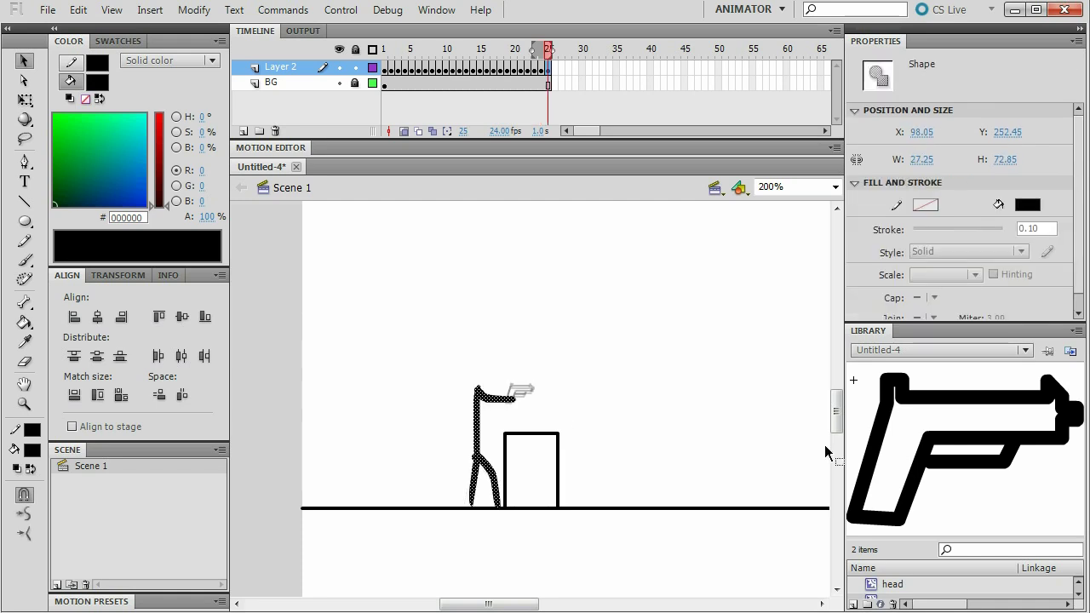
left_click_drag(818, 402, 522, 398)
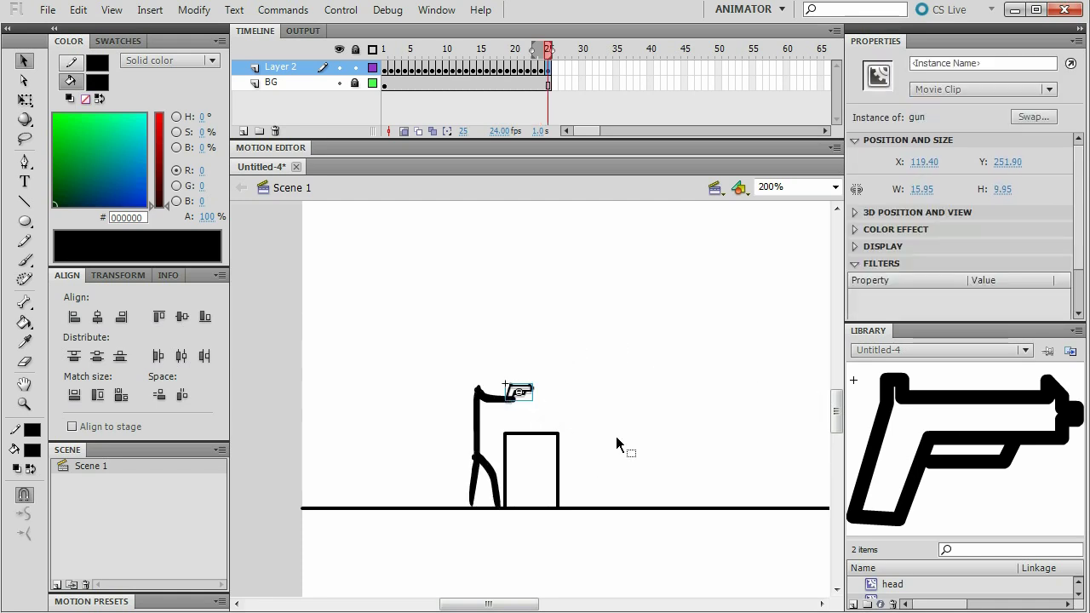
key("period")
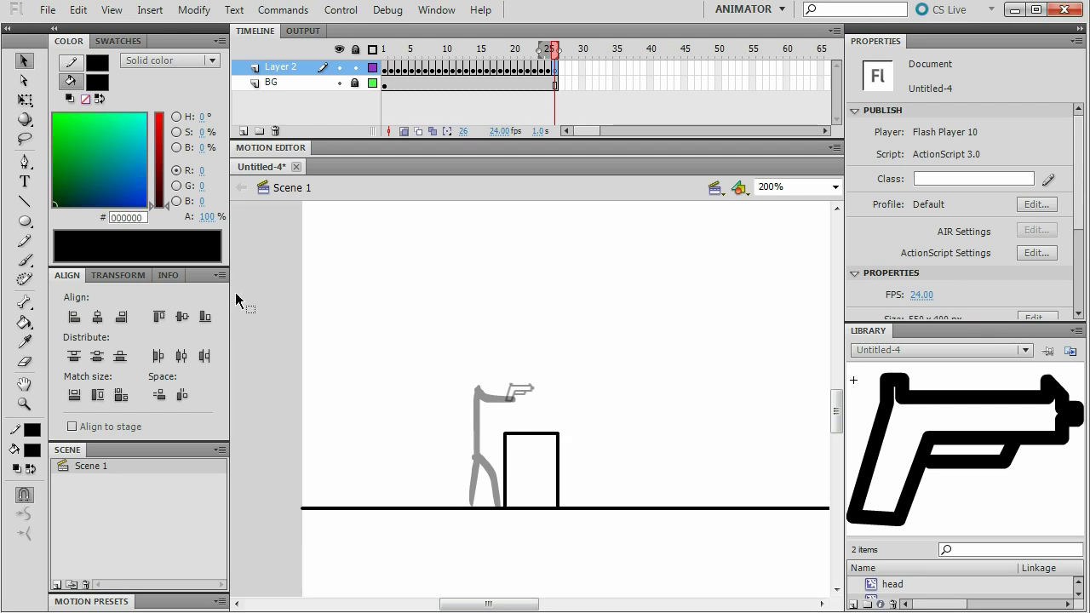
Step: Brush the figure's legs and body up to the neck over the onion skin on frame 26
left_click(25, 260)
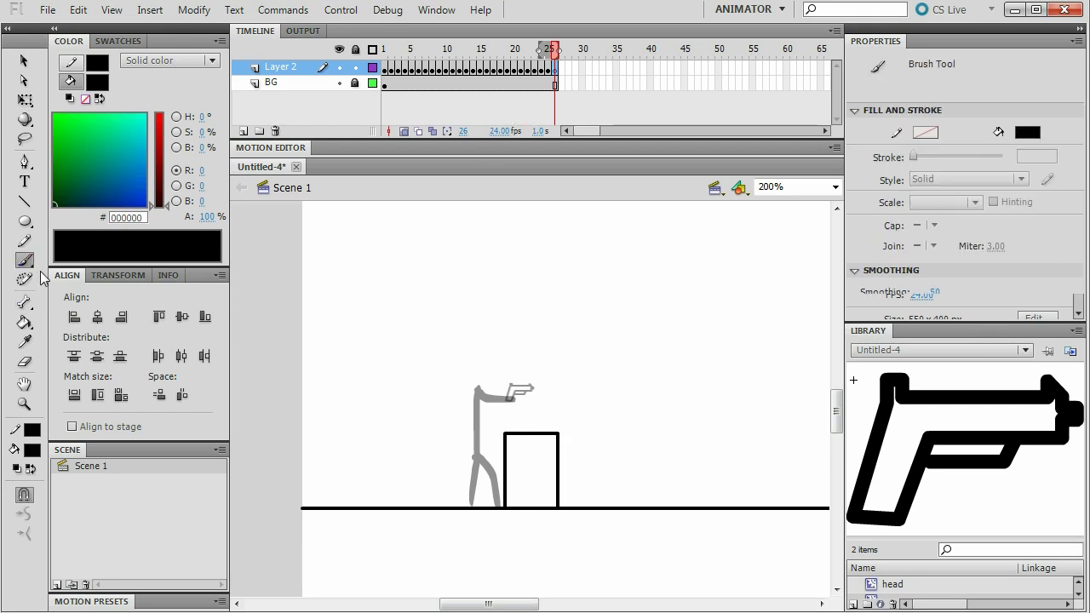
mouse_move(498, 507)
left_mouse_down()
mouse_move(478, 457)
mouse_move(469, 508)
left_mouse_up()
left_click_drag(477, 459, 474, 417)
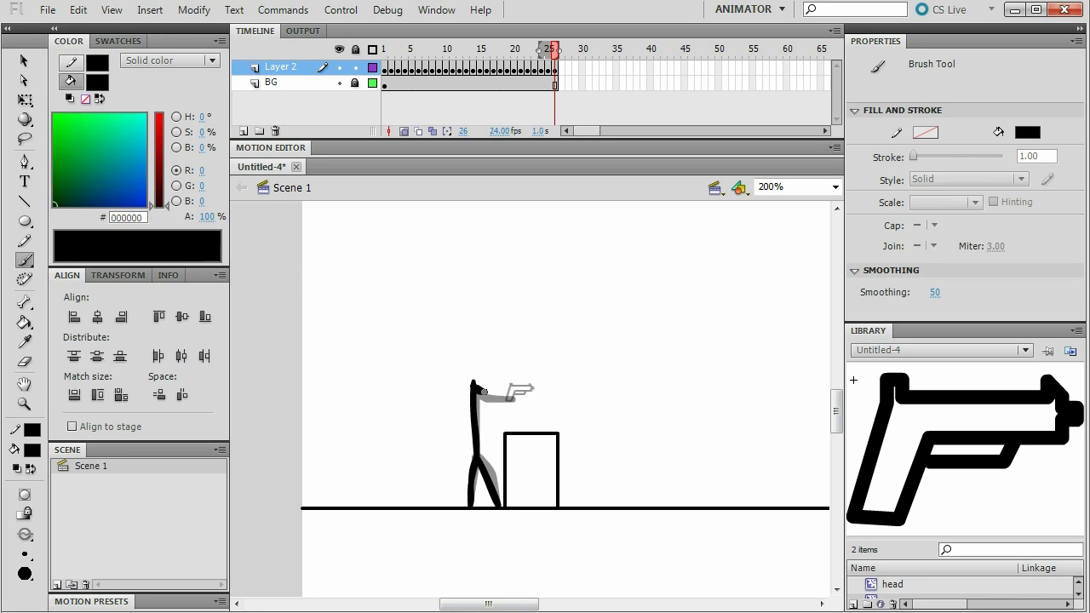
key("ctrl+z")
mouse_move(478, 462)
left_mouse_down()
mouse_move(476, 390)
mouse_move(511, 391)
left_mouse_up()
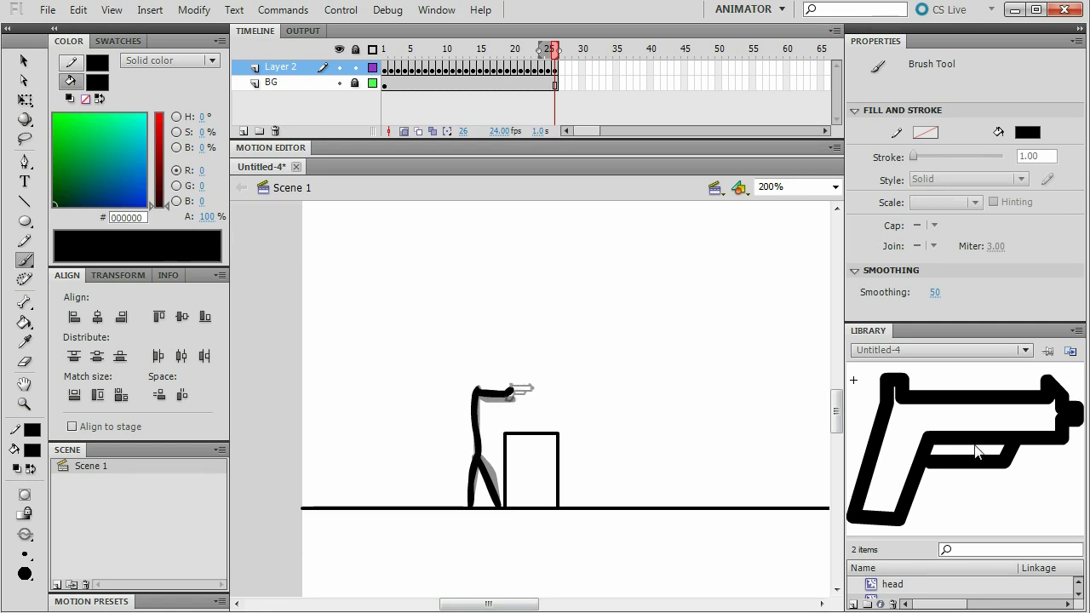
Step: Place a gun from the library in the hand, tilted slightly upward and nudged into place
left_click_drag(966, 445, 506, 375)
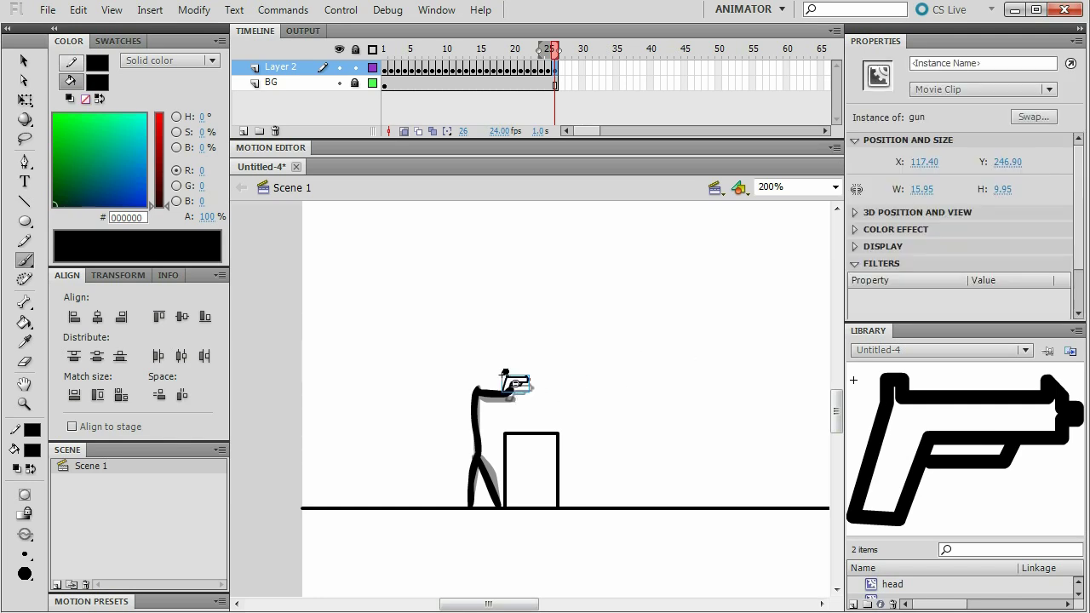
key("q")
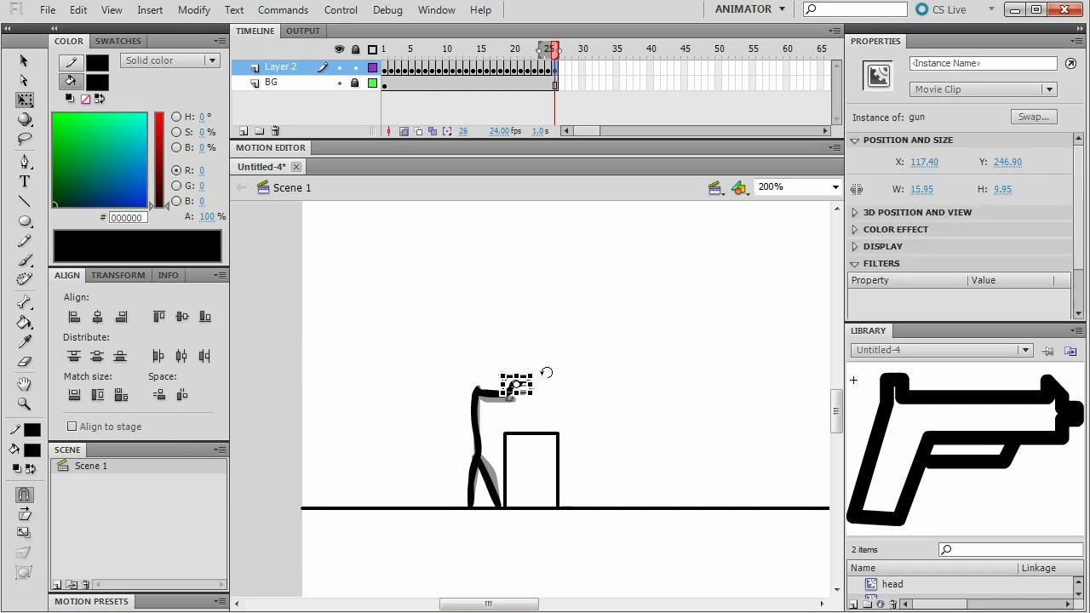
left_click_drag(498, 364, 504, 372)
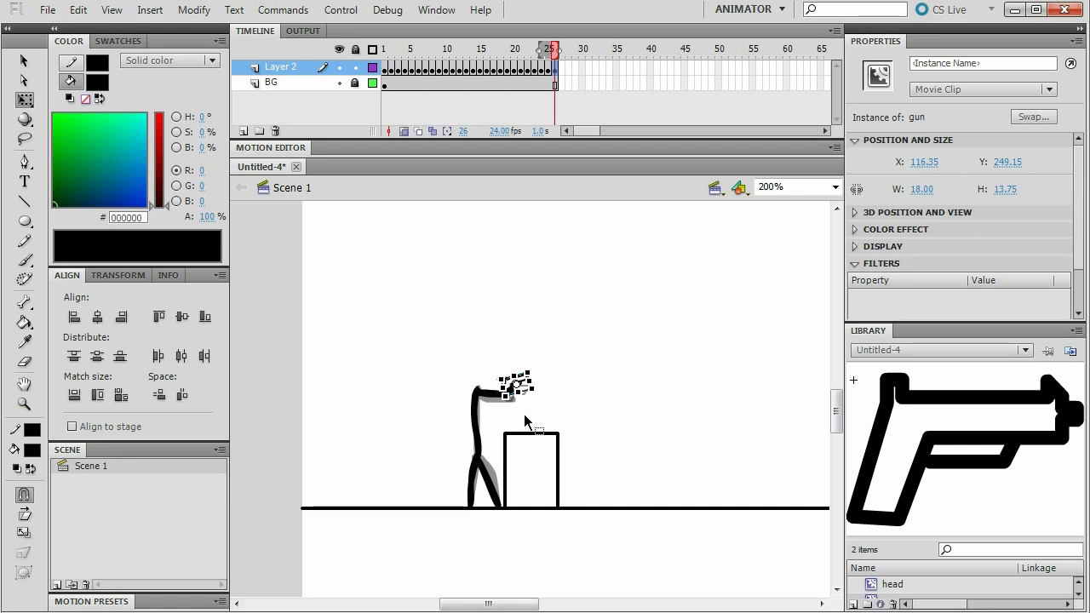
key("v")
left_click_drag(517, 391, 515, 389)
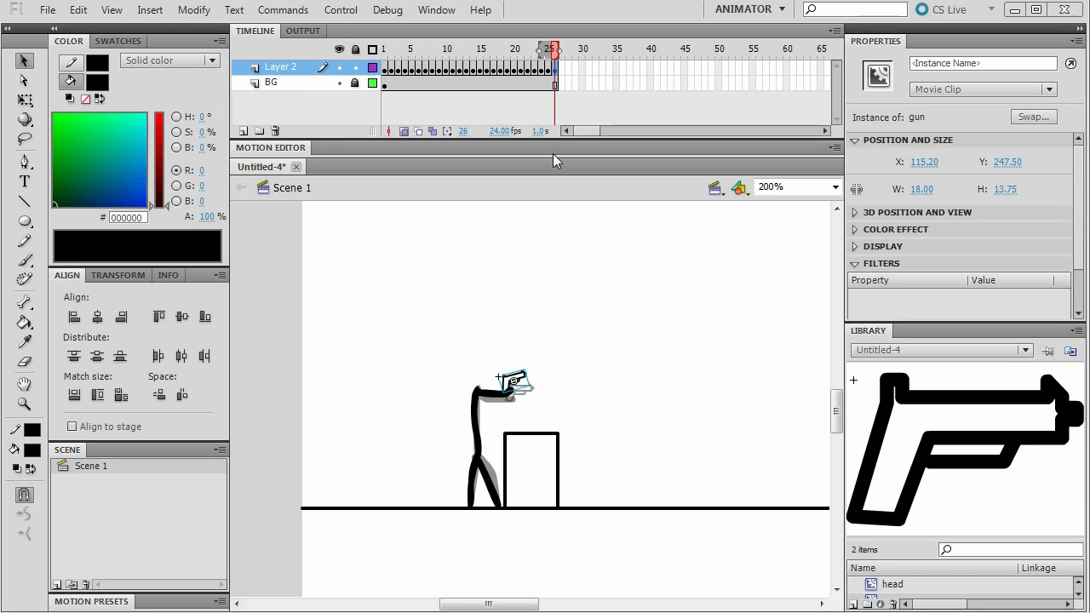
Step: On frame 27, brush the figure's leg and the arm reaching toward the gun
left_click(559, 86)
key("F5")
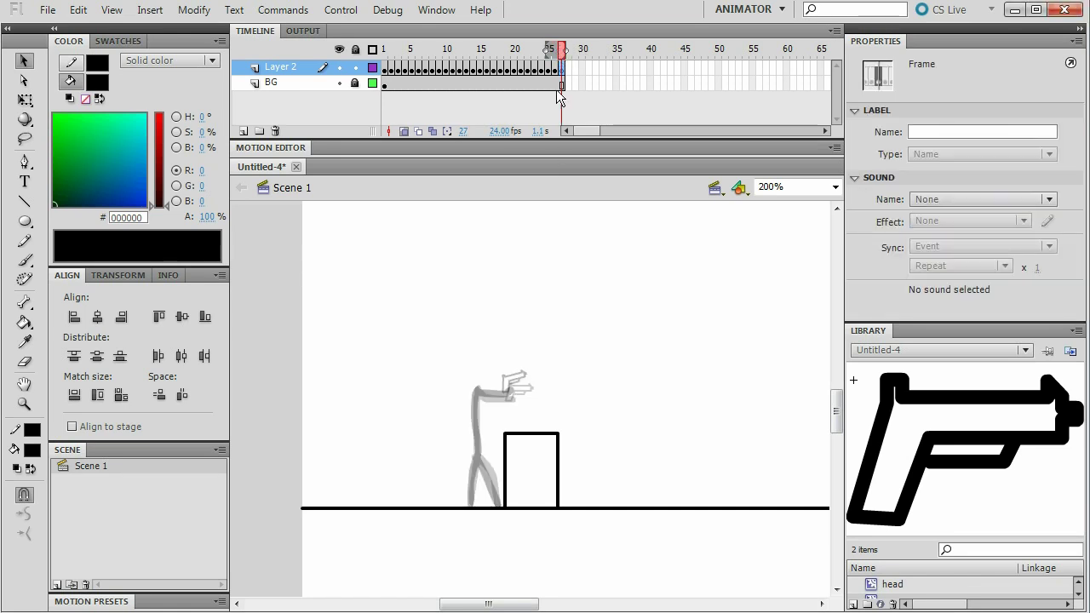
left_click(25, 259)
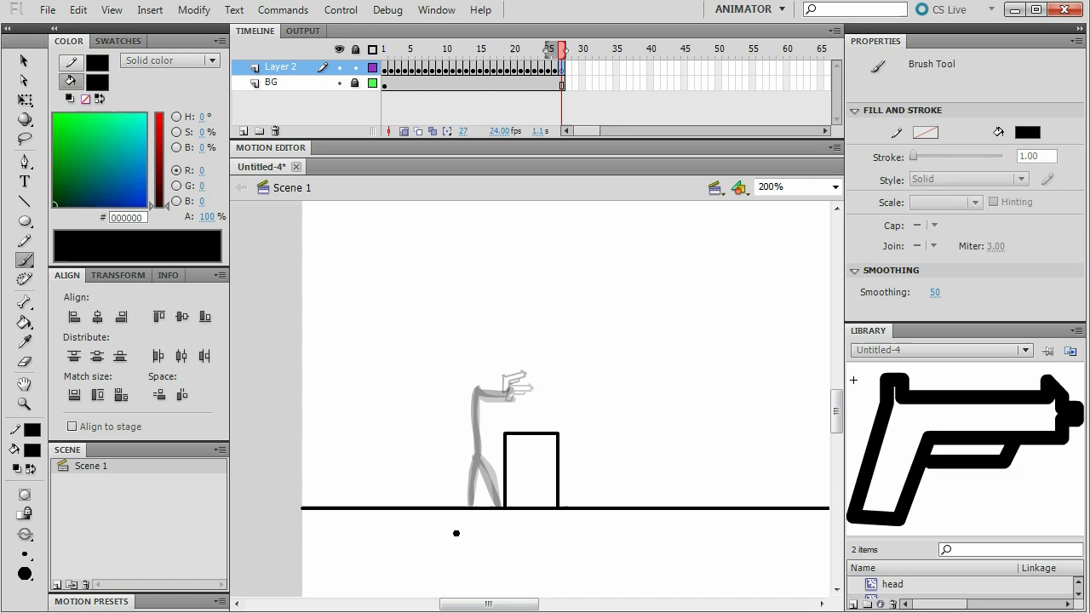
mouse_move(498, 507)
left_mouse_down()
mouse_move(478, 460)
mouse_move(467, 506)
mouse_move(477, 416)
mouse_move(511, 390)
left_mouse_up()
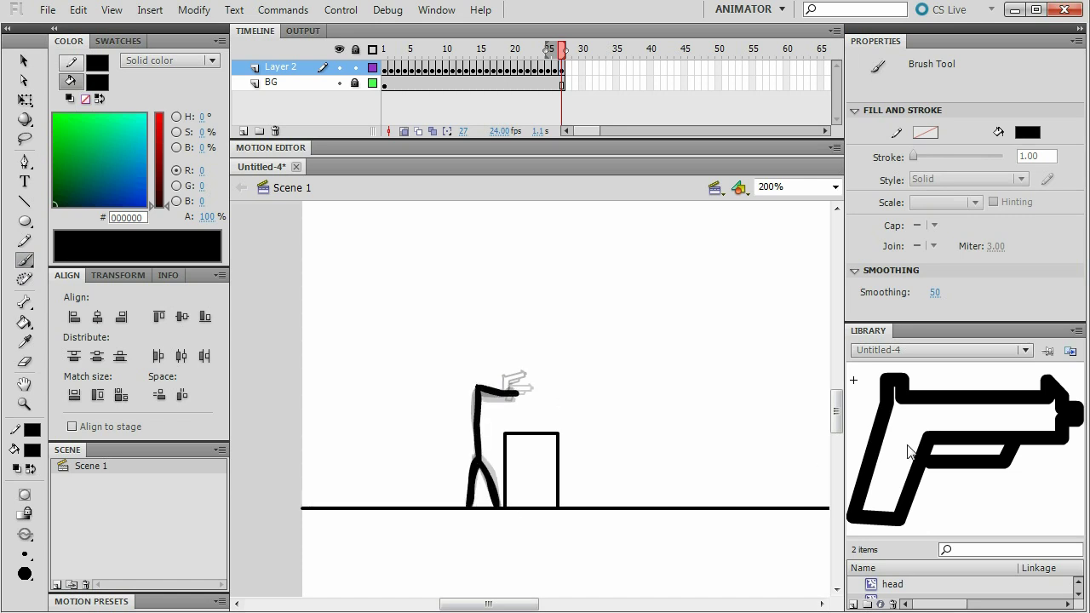
left_click_drag(911, 451, 522, 386)
Step: Add blank keyframe 28 and brush the legs, torso and arm with the gun
key("F7")
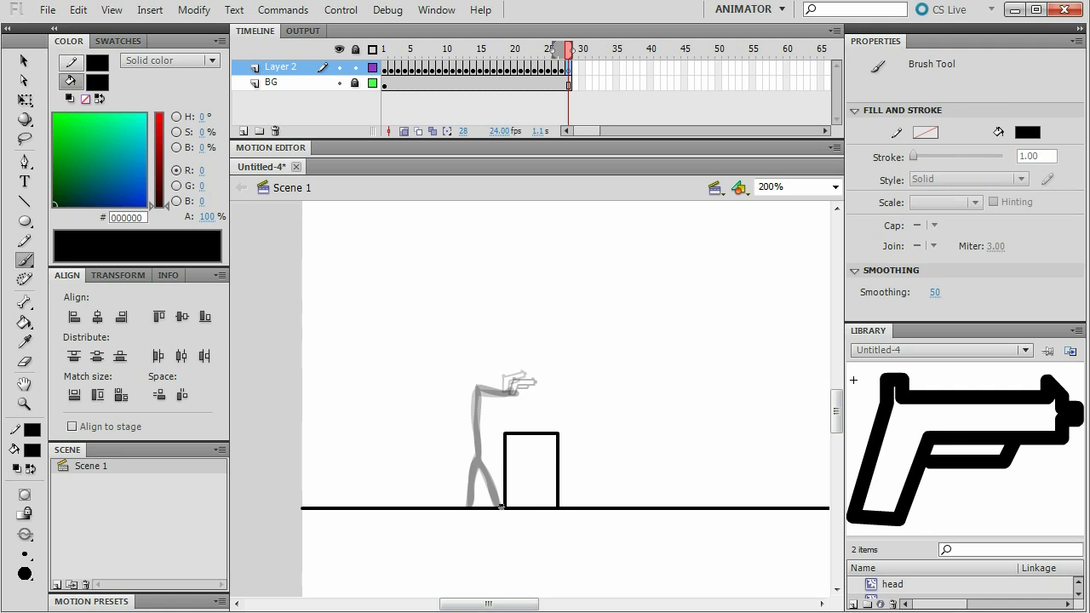
left_click_drag(501, 508, 479, 460)
mouse_move(471, 503)
left_mouse_down()
mouse_move(481, 384)
mouse_move(501, 412)
left_mouse_up()
left_click_drag(893, 477, 521, 394)
Step: Add keyframe 29 with a new brushed pose and repositioned gun, extend keyframes to 32, and review
key("q")
key("F7")
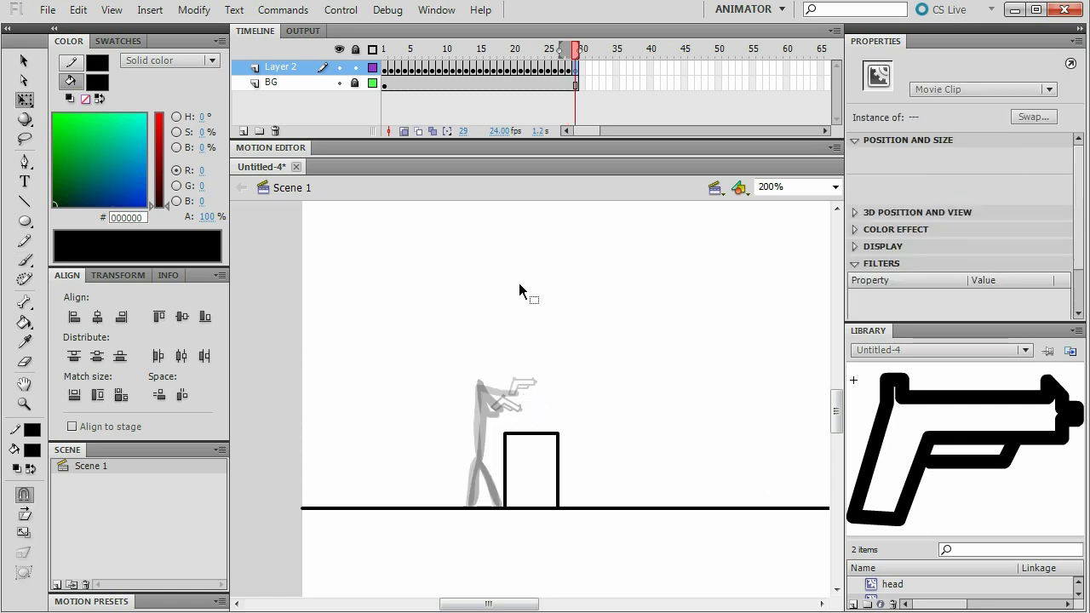
key("b")
left_click_drag(468, 506, 475, 383)
left_click_drag(475, 388, 497, 429)
key("q")
mouse_move(892, 477)
left_mouse_down()
mouse_move(546, 405)
mouse_move(497, 433)
left_mouse_up()
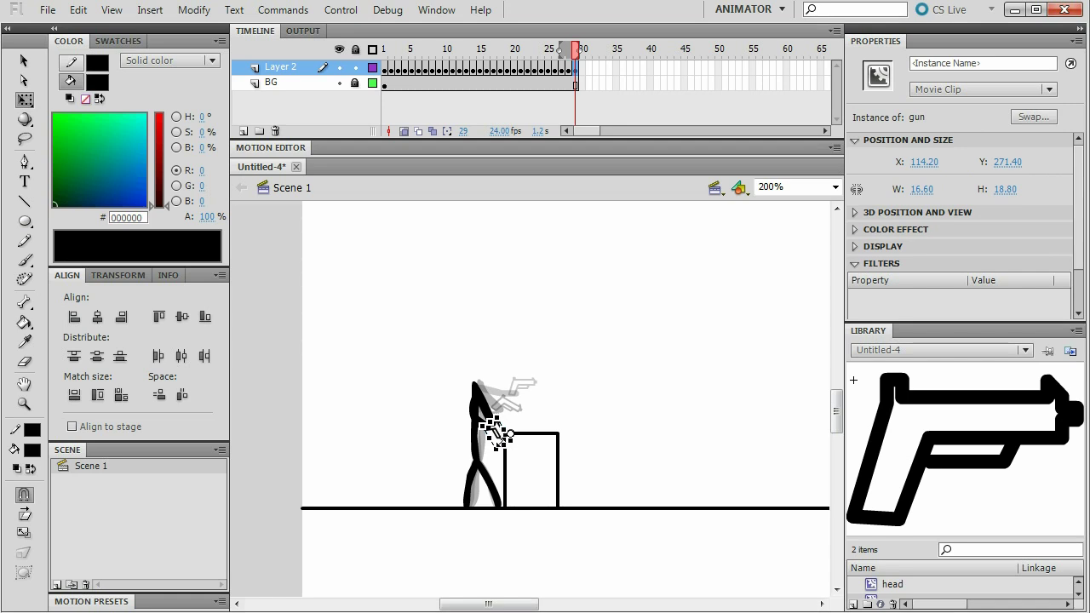
key("F6")
key("F6")
key("F6")
key("F6")
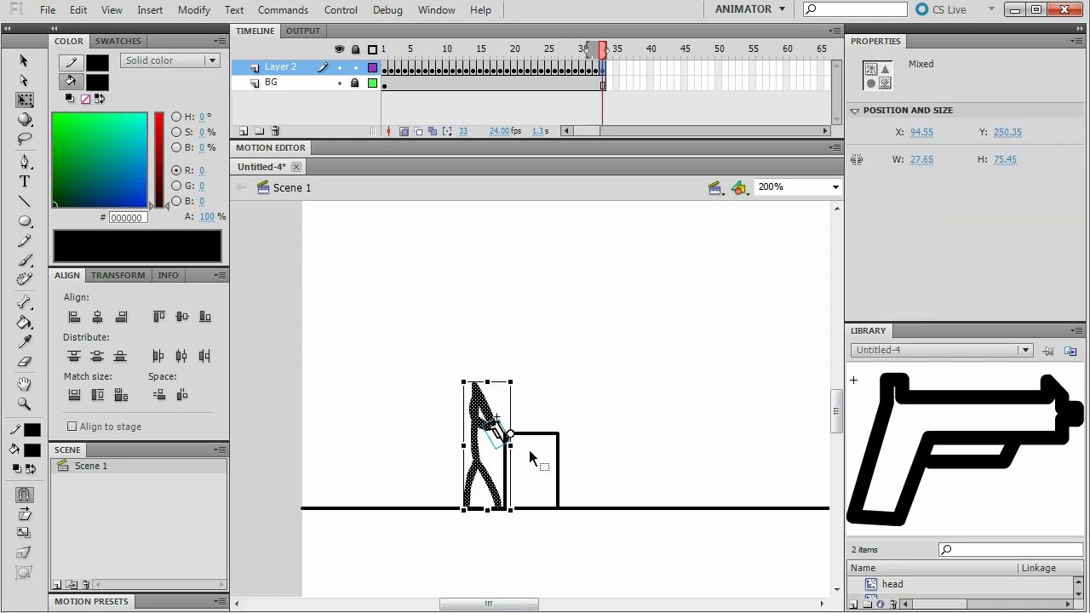
left_click_drag(603, 52, 548, 60)
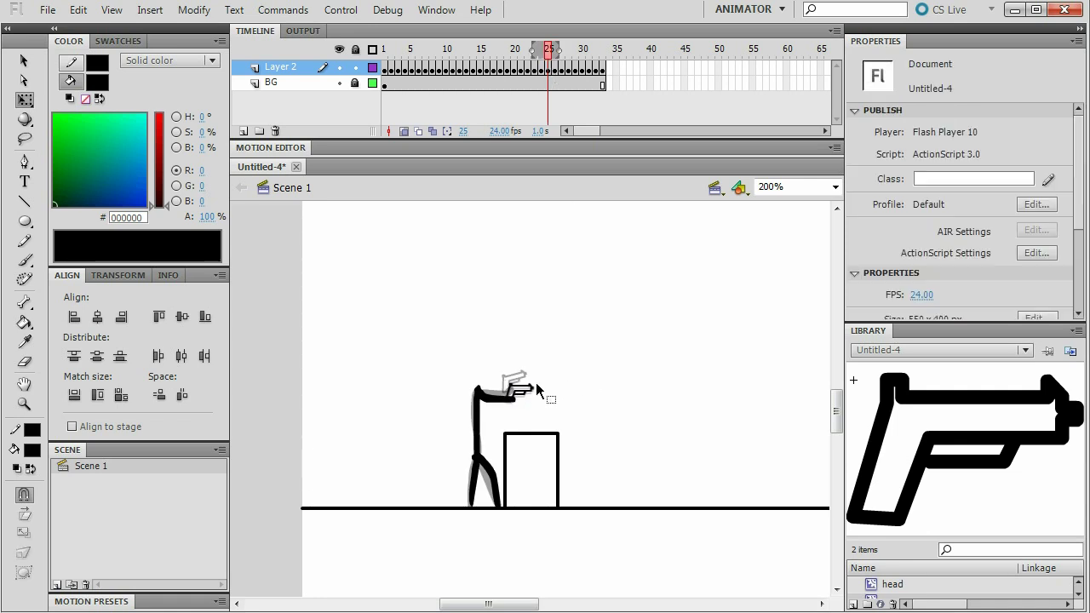
Step: Zoom in on the gun and set the line to 0.5 thickness in yellow #FFCC00
key("z")
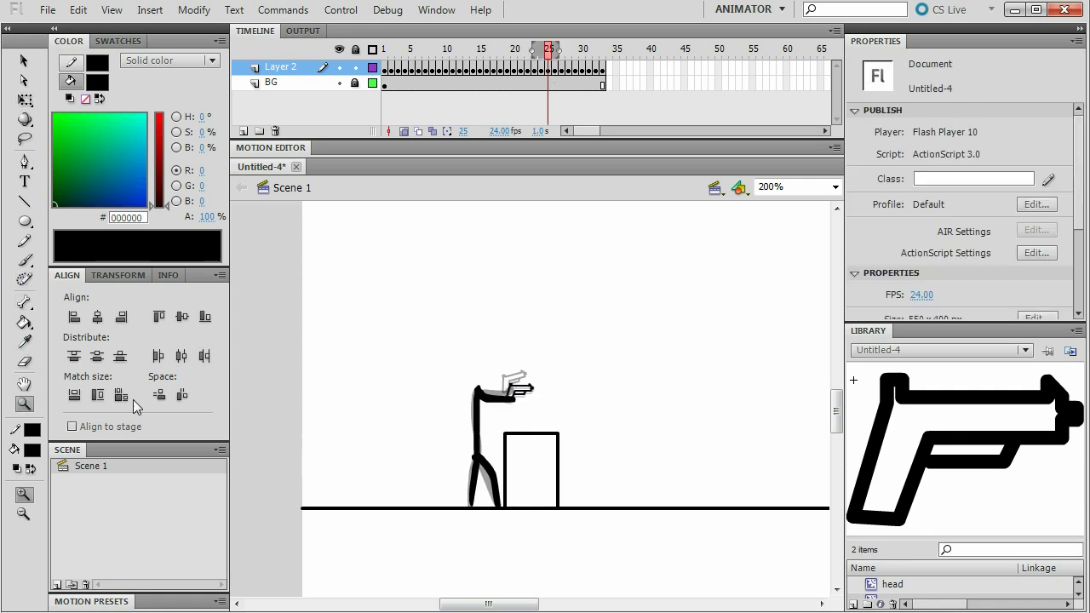
left_click(538, 389)
left_click(506, 398)
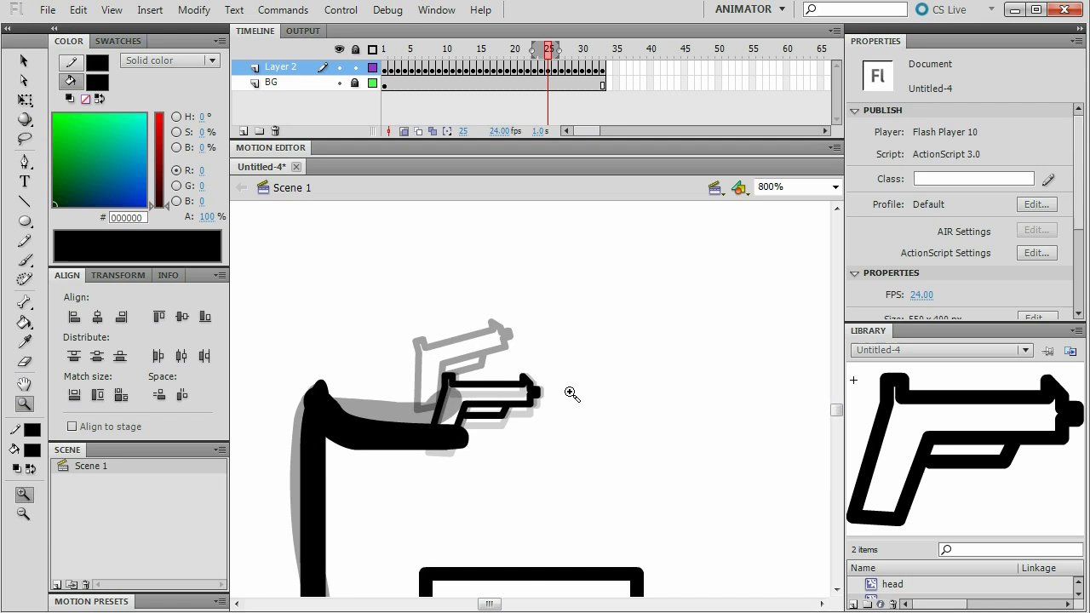
left_click(537, 390)
left_click(505, 402)
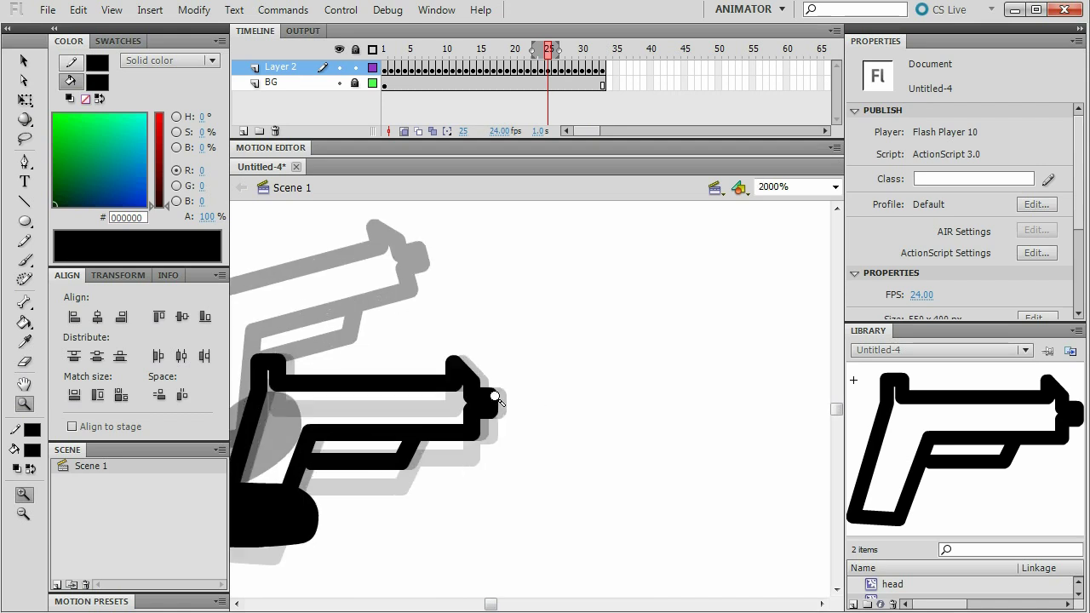
left_click(24, 201)
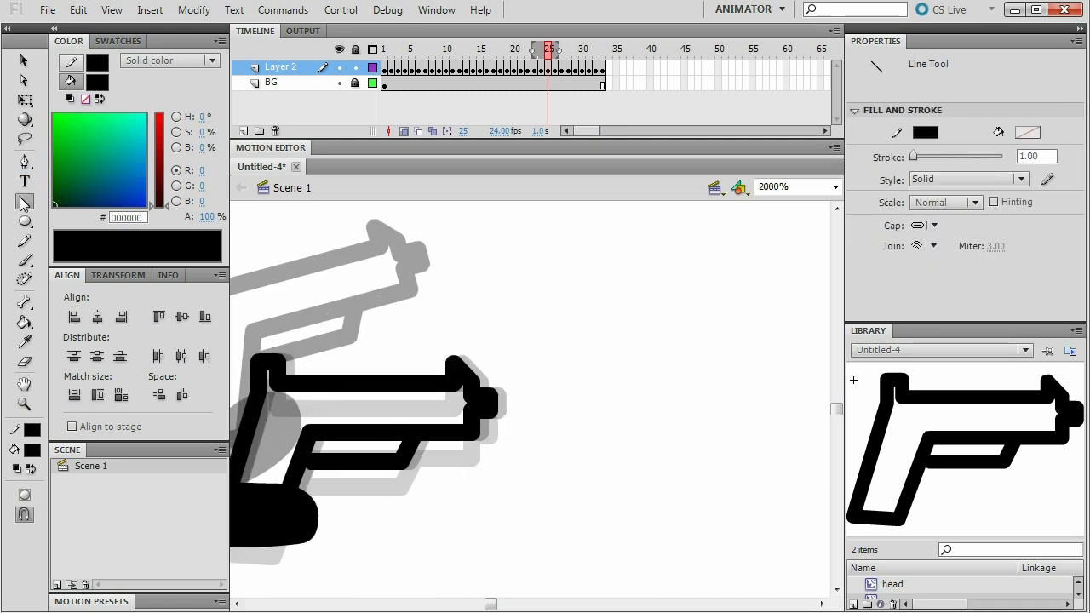
left_click(1022, 157)
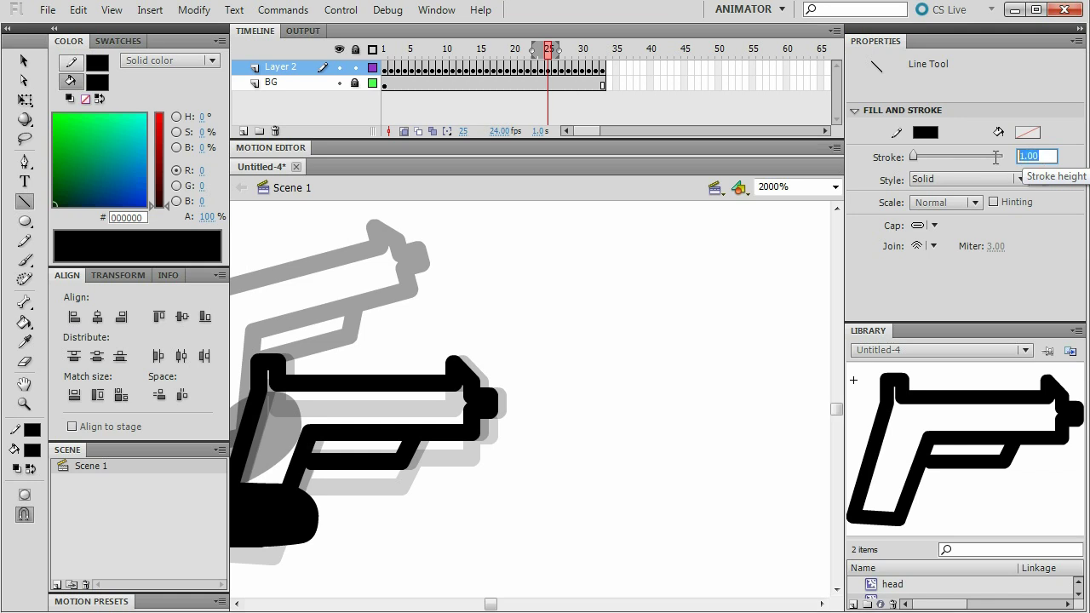
type("0.5")
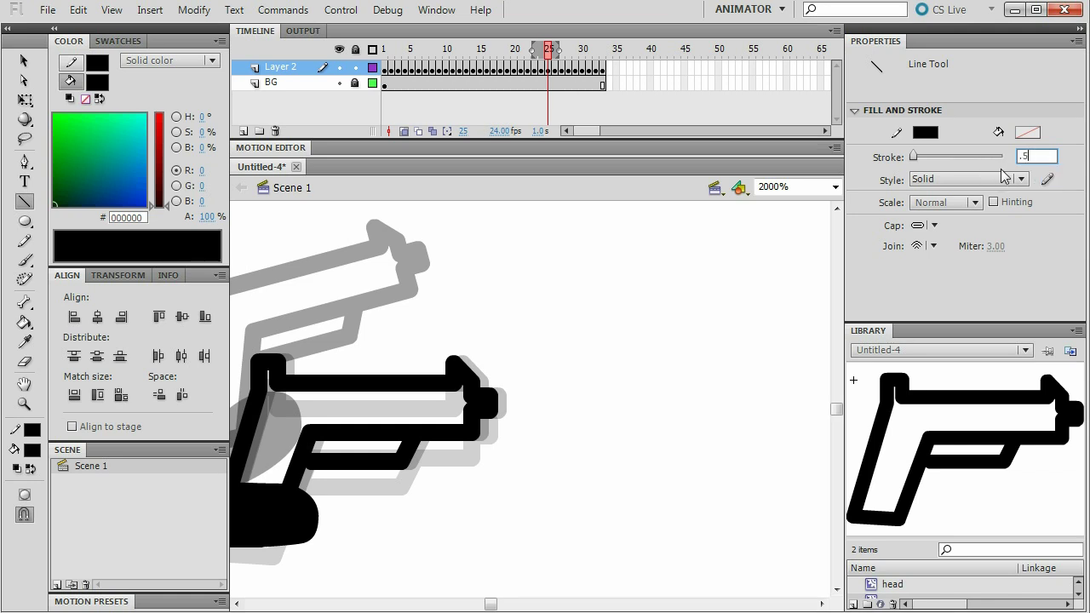
key("Return")
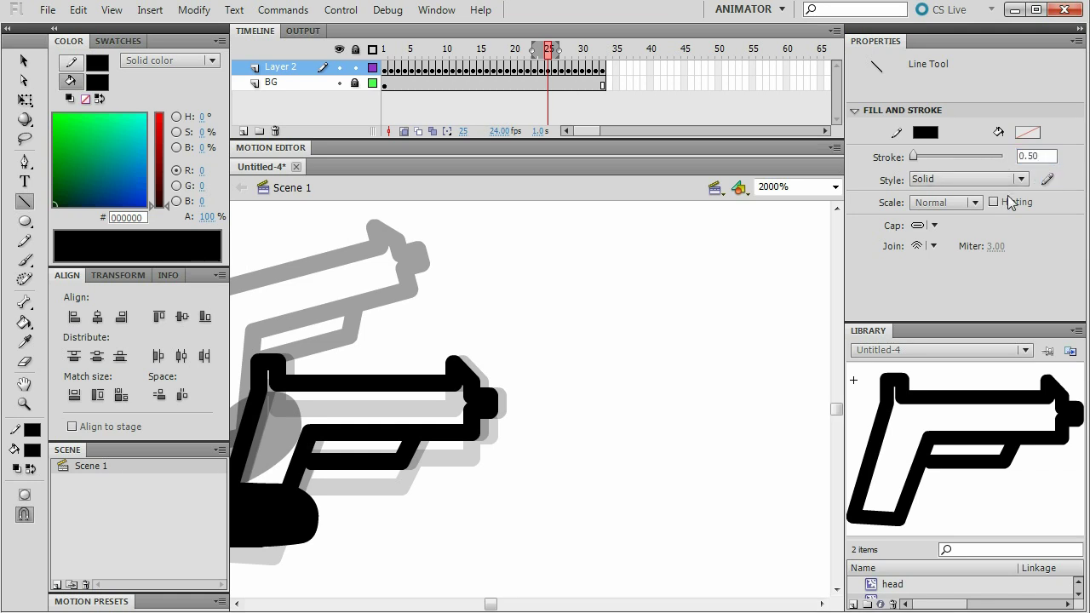
left_click(96, 83)
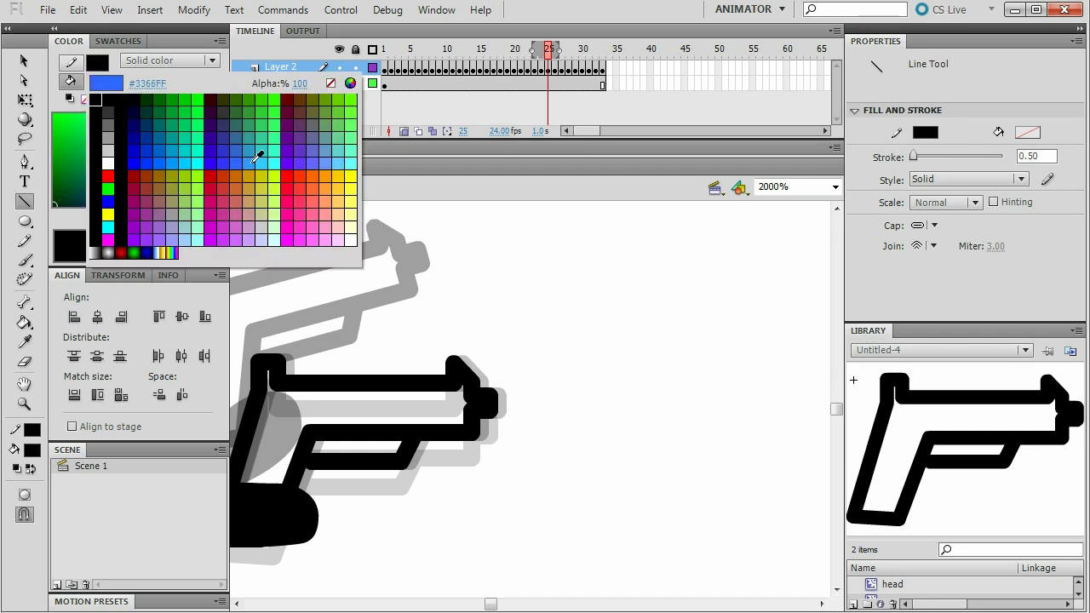
left_click(346, 172)
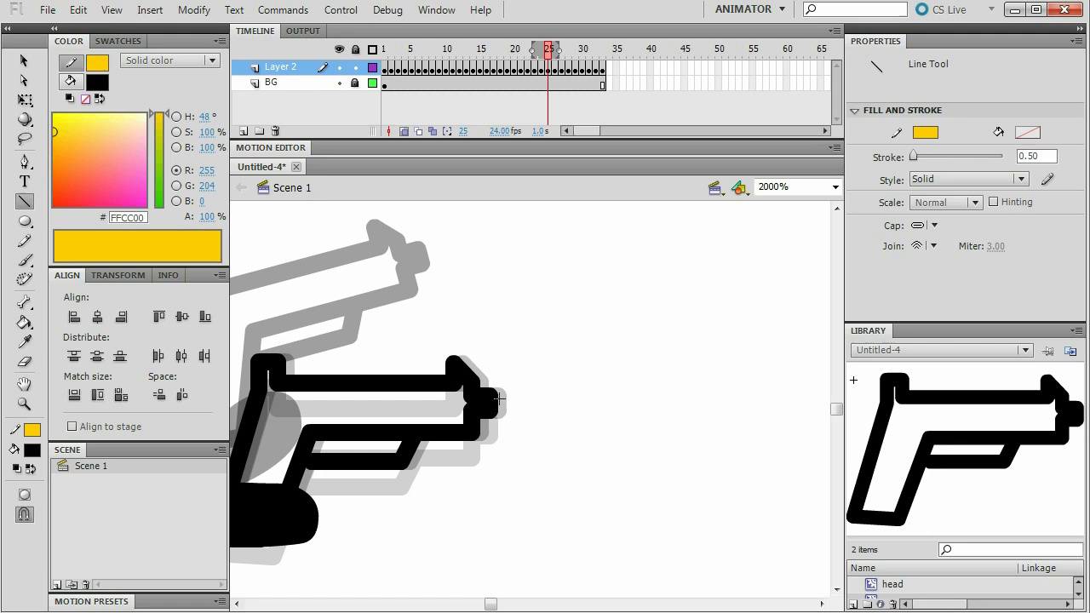
Step: Draw a closed zigzag muzzle flash outline starting and ending at the barrel tip
mouse_move(501, 398)
left_mouse_down()
mouse_move(562, 338)
mouse_move(563, 379)
left_mouse_up()
mouse_move(564, 379)
left_mouse_down()
mouse_move(633, 344)
mouse_move(688, 355)
mouse_move(663, 386)
left_mouse_up()
left_click_drag(663, 386, 703, 396)
mouse_move(704, 395)
left_mouse_down()
mouse_move(648, 393)
mouse_move(673, 435)
left_mouse_up()
left_click_drag(673, 434, 601, 418)
left_click_drag(600, 417, 626, 440)
left_click_drag(626, 440, 497, 402)
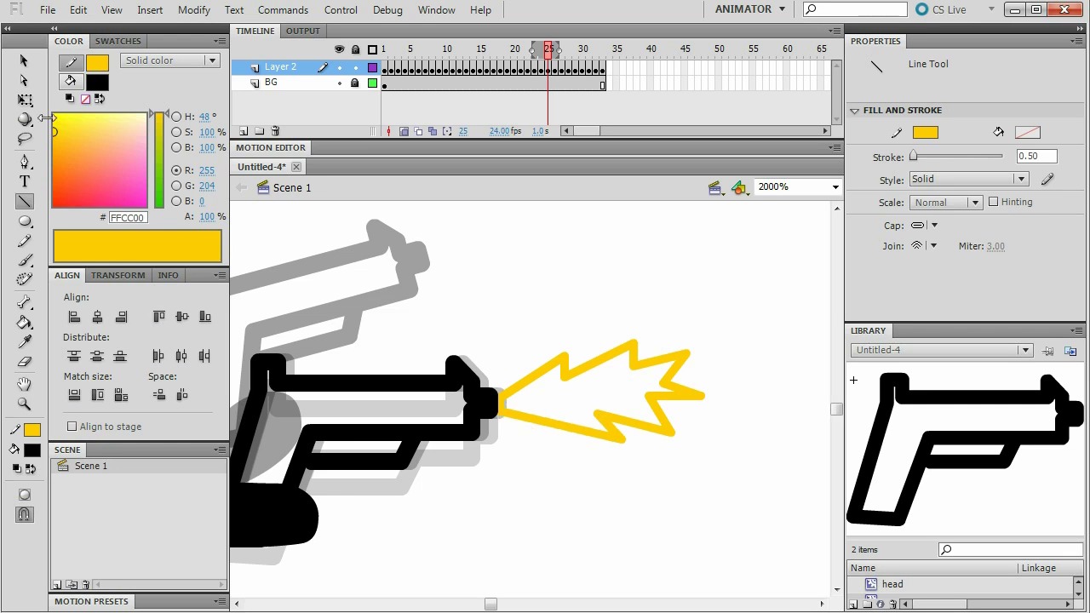
Step: Fill the muzzle flash with pale yellow #F0FF7B and check the neighbouring frame
key("k")
left_click(97, 81)
left_click(107, 145)
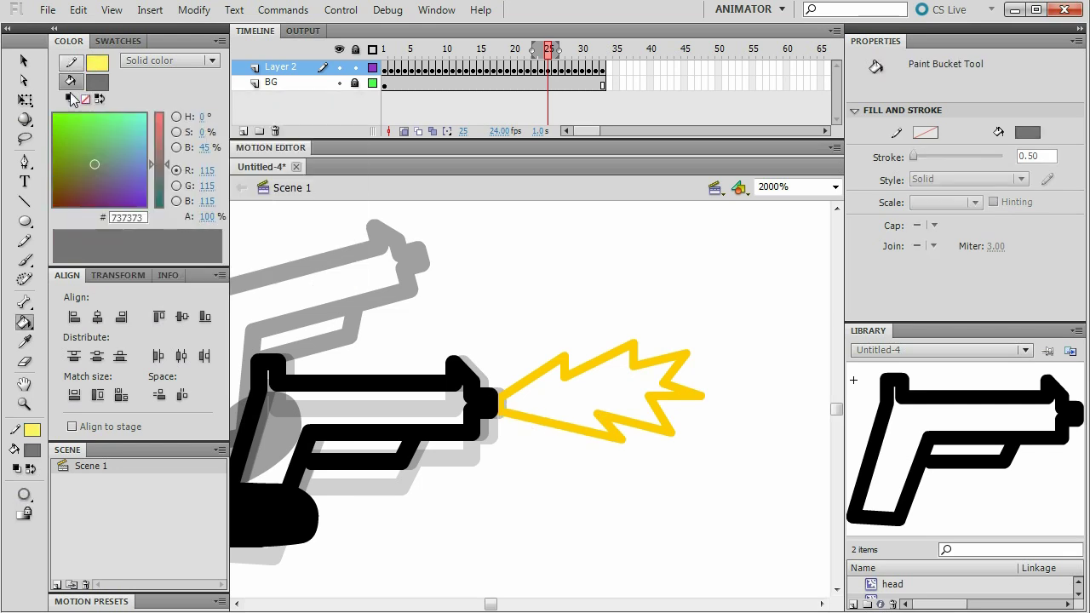
left_click_drag(149, 169, 151, 119)
left_click(97, 113)
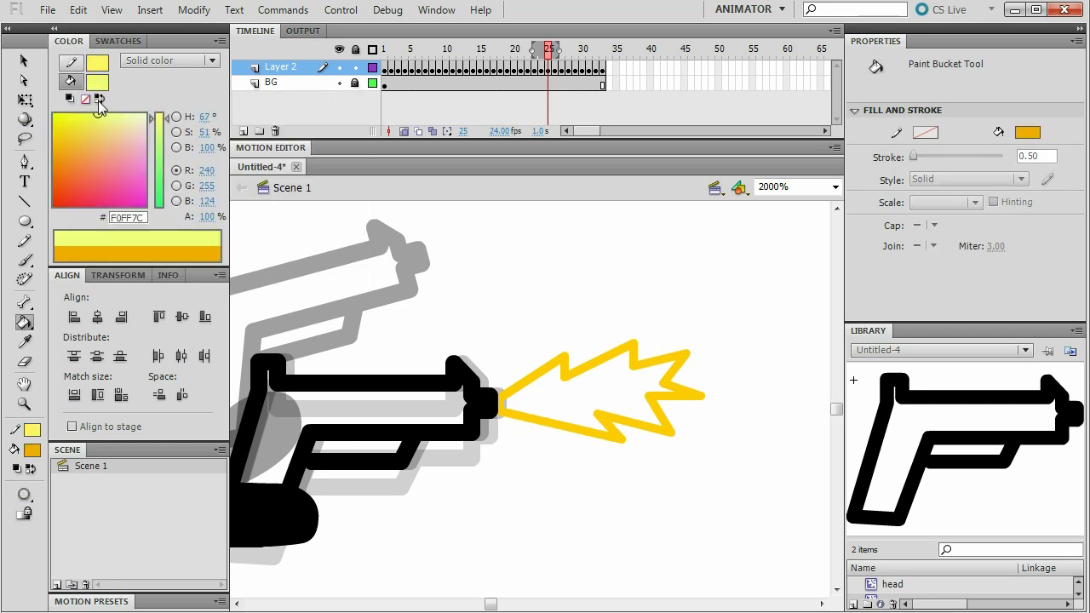
left_click(585, 383)
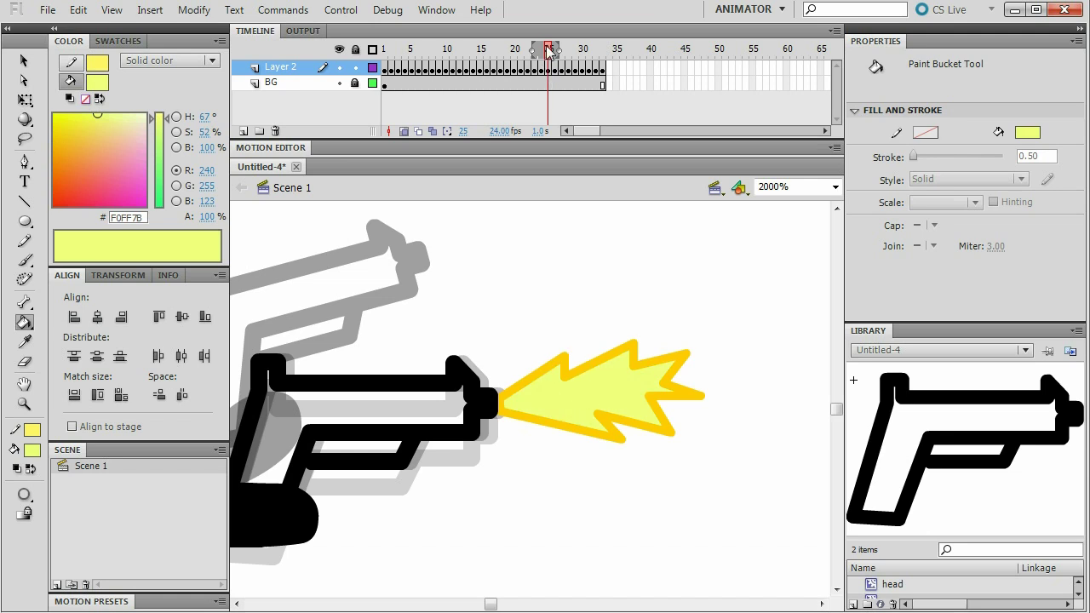
mouse_move(549, 48)
left_mouse_down()
mouse_move(537, 51)
mouse_move(567, 49)
mouse_move(527, 49)
mouse_move(555, 50)
left_mouse_up()
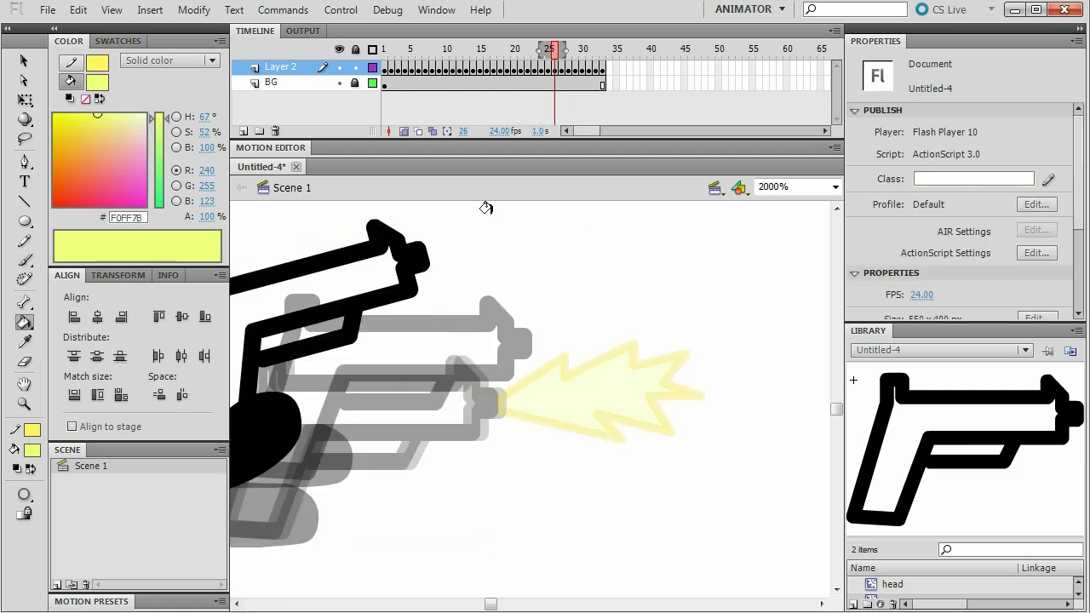
Step: Zoom out to 200% and reset both the line and fill colours to black for the Line tool
left_click(834, 188)
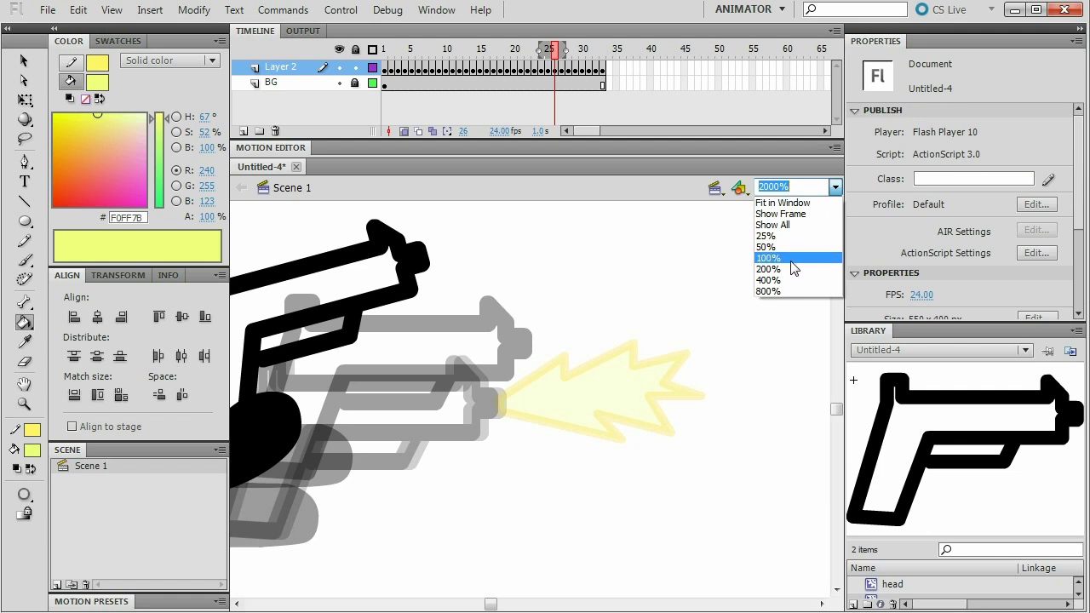
left_click(769, 268)
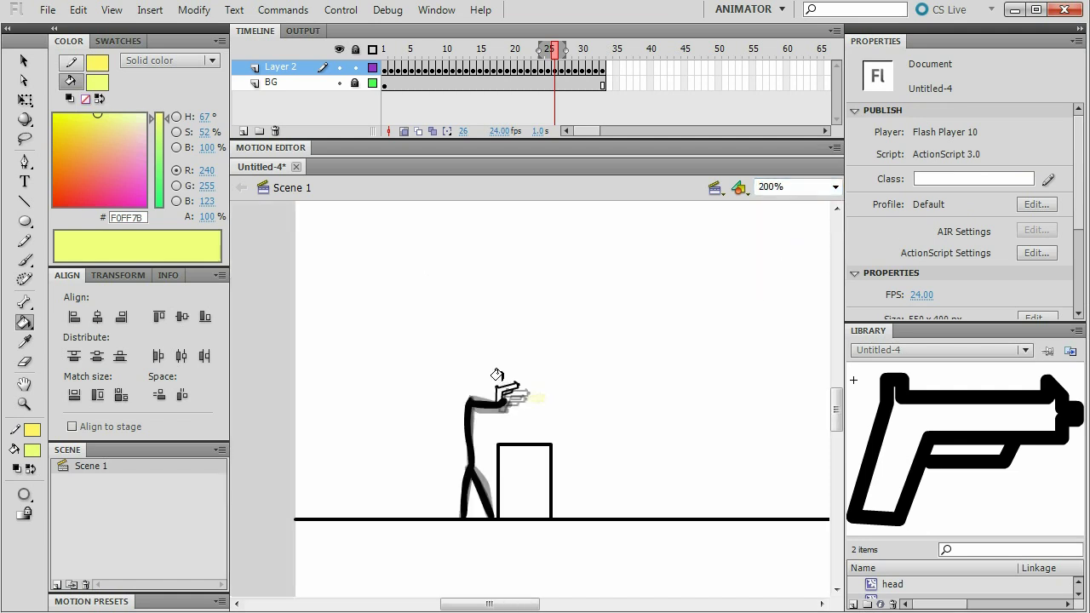
left_click(25, 205)
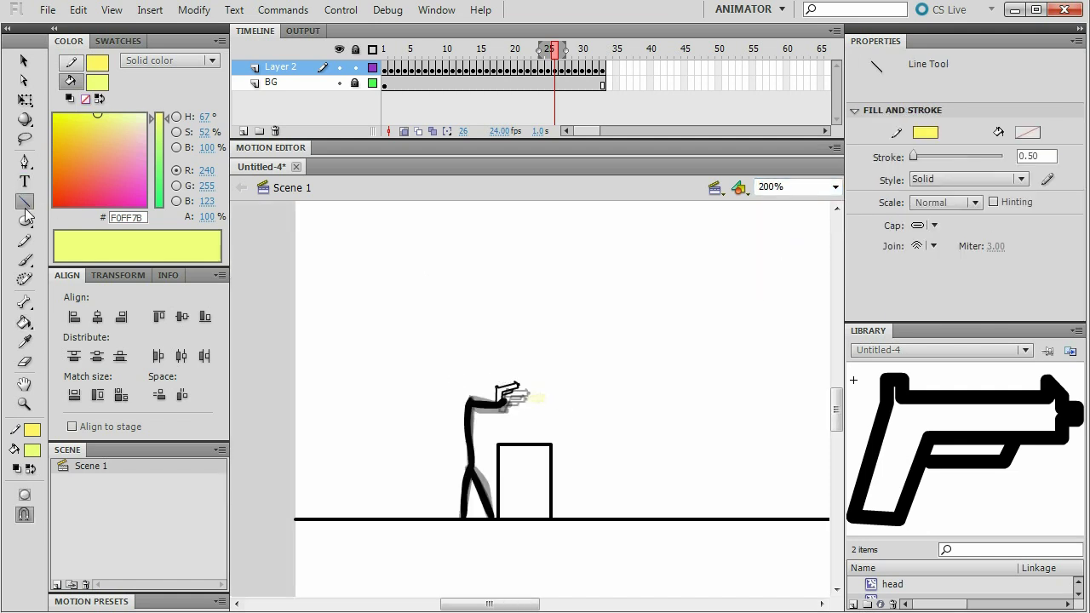
left_click(96, 63)
left_click(114, 104)
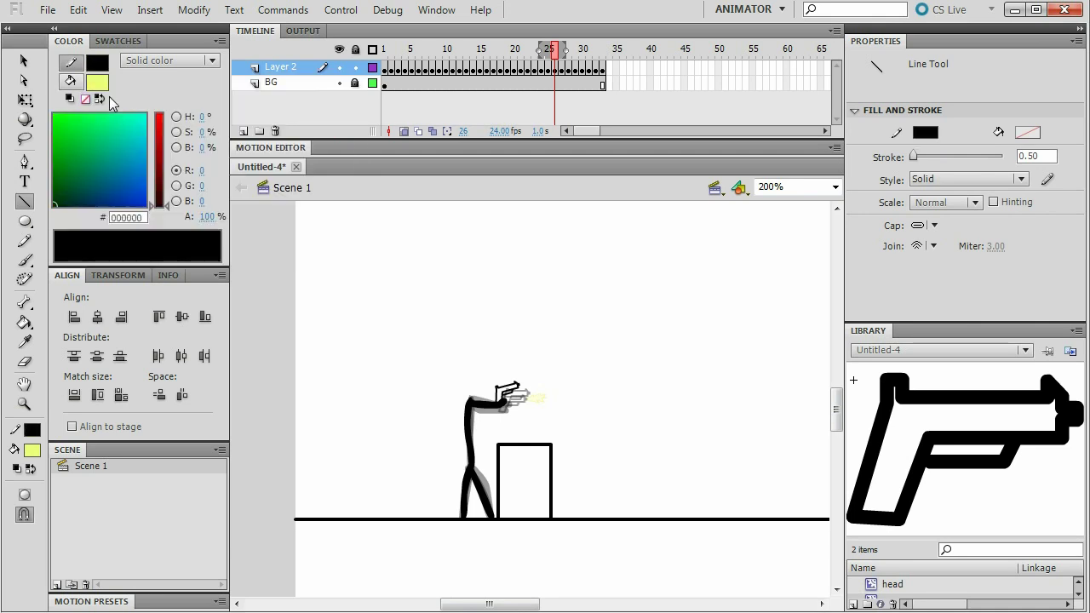
left_click(97, 82)
left_click(114, 123)
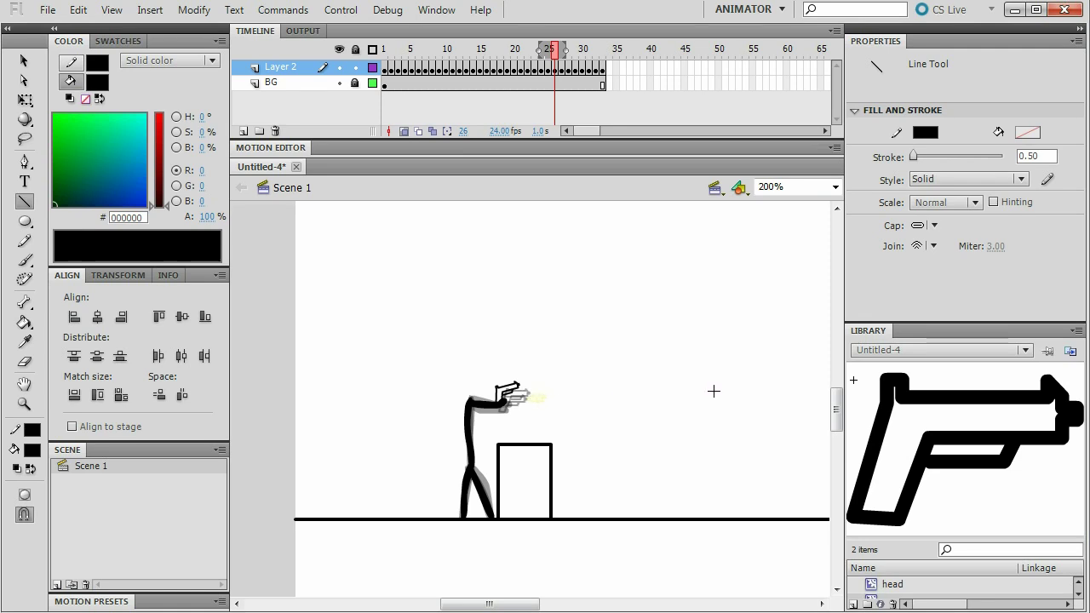
Step: Draw a short horizontal line right of the gun, then scrub back to frame 1
left_click_drag(726, 388, 753, 388)
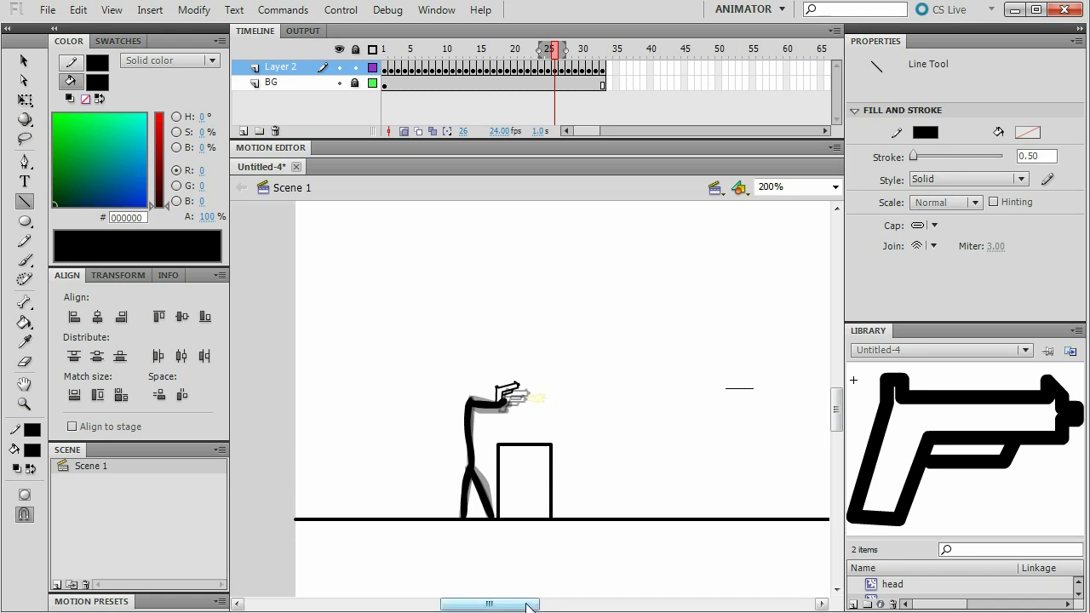
left_click_drag(521, 605, 565, 606)
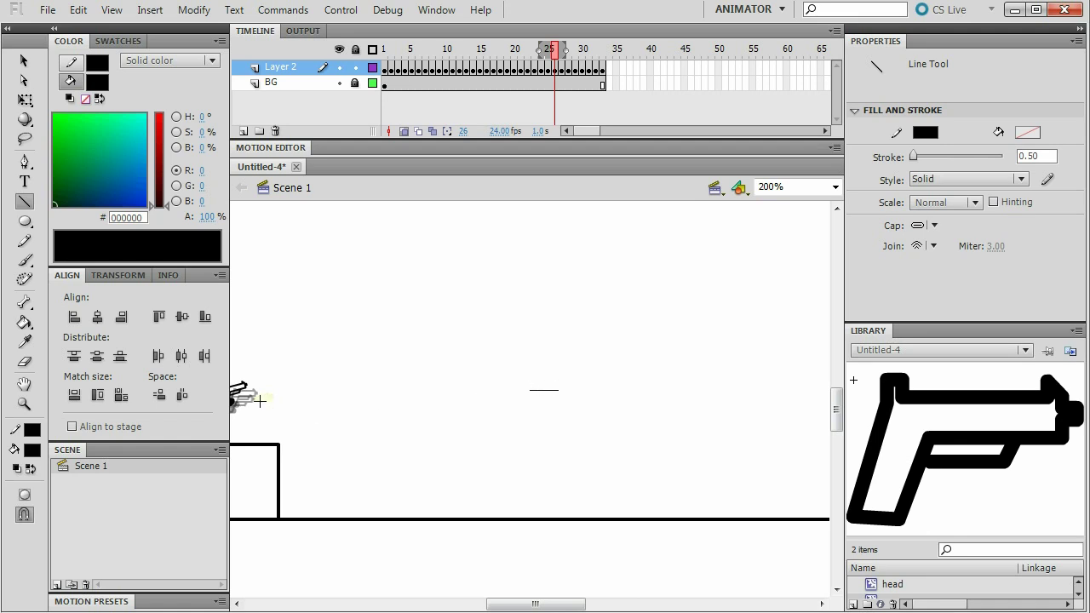
left_click_drag(546, 606, 506, 600)
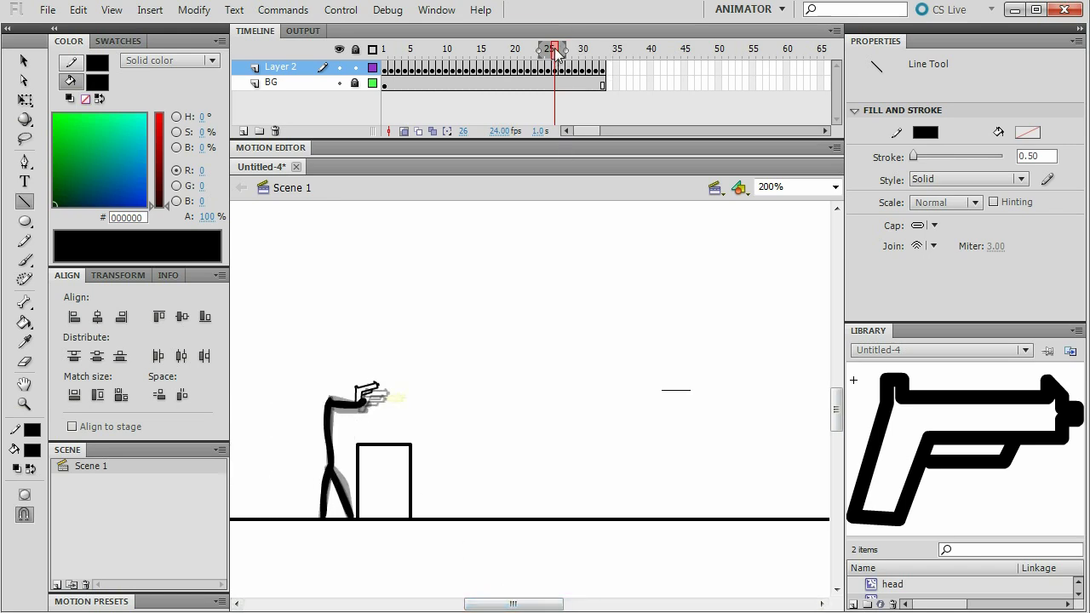
left_click_drag(558, 51, 492, 51)
Step: Turn on rulers and drag a horizontal guide down to head height, around 240, on frame 16
key("v")
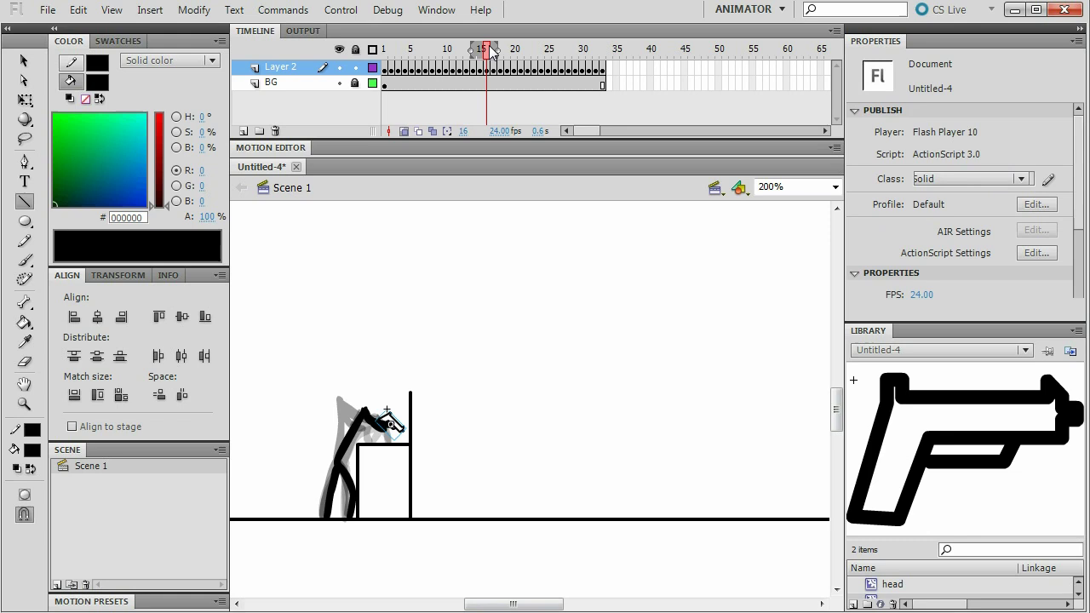
left_click(390, 423)
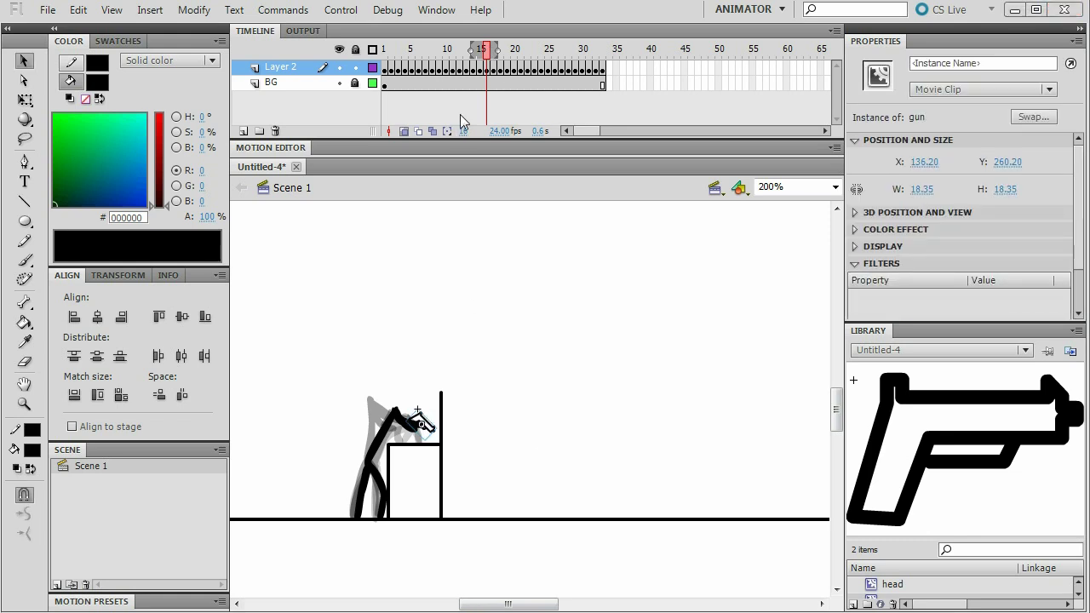
right_click(411, 314)
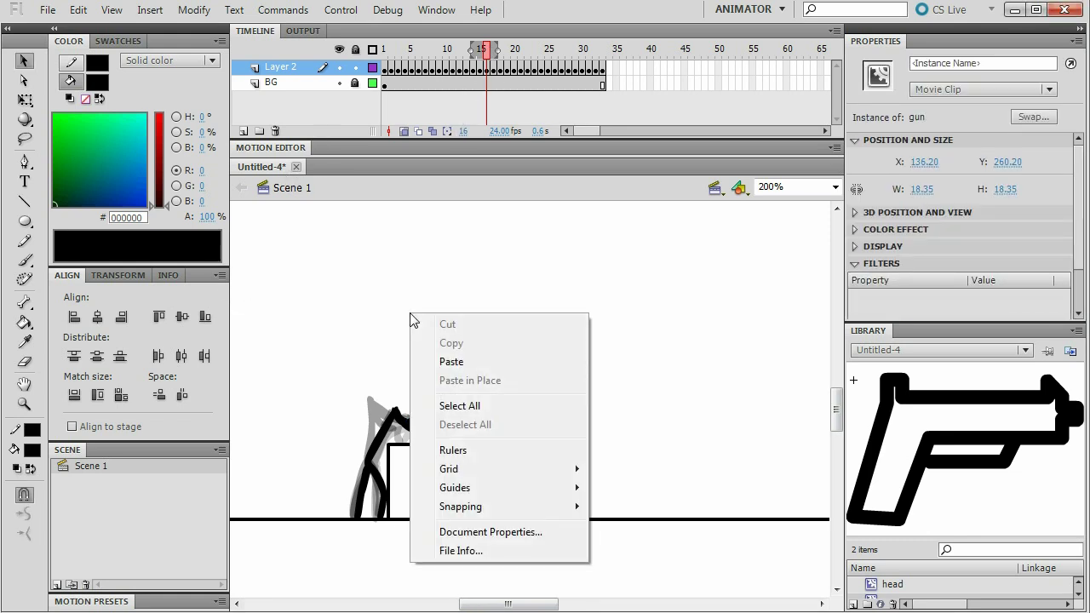
left_click(470, 450)
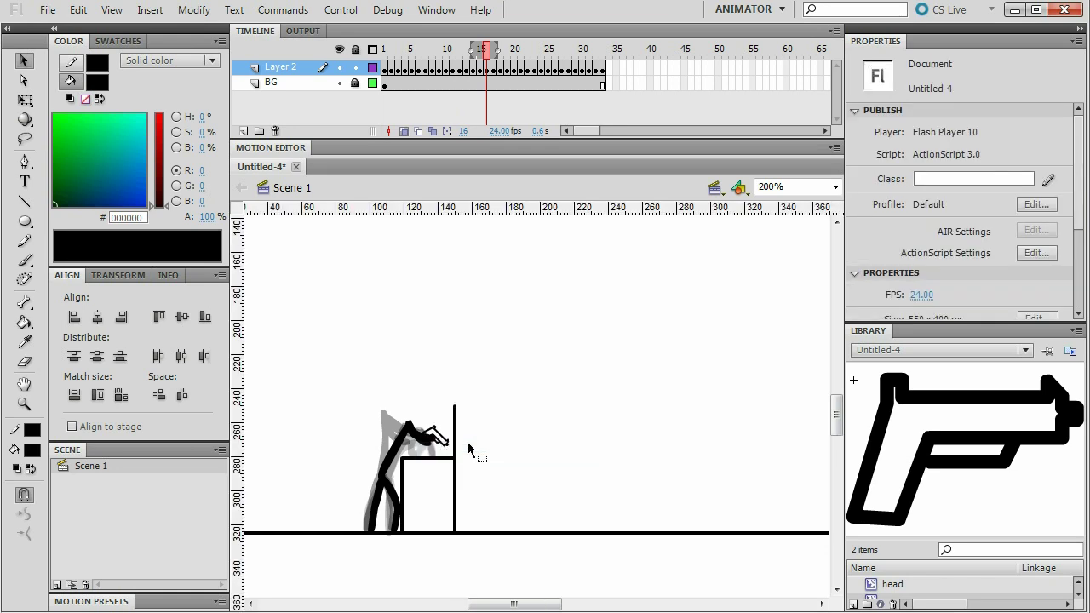
left_click(495, 52)
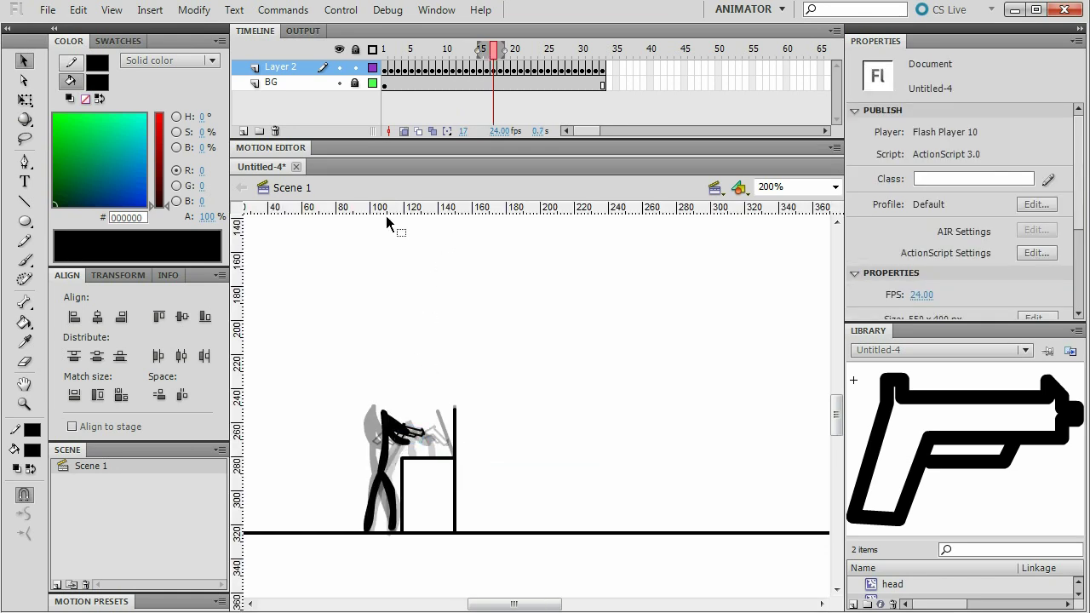
left_click_drag(390, 215, 432, 409)
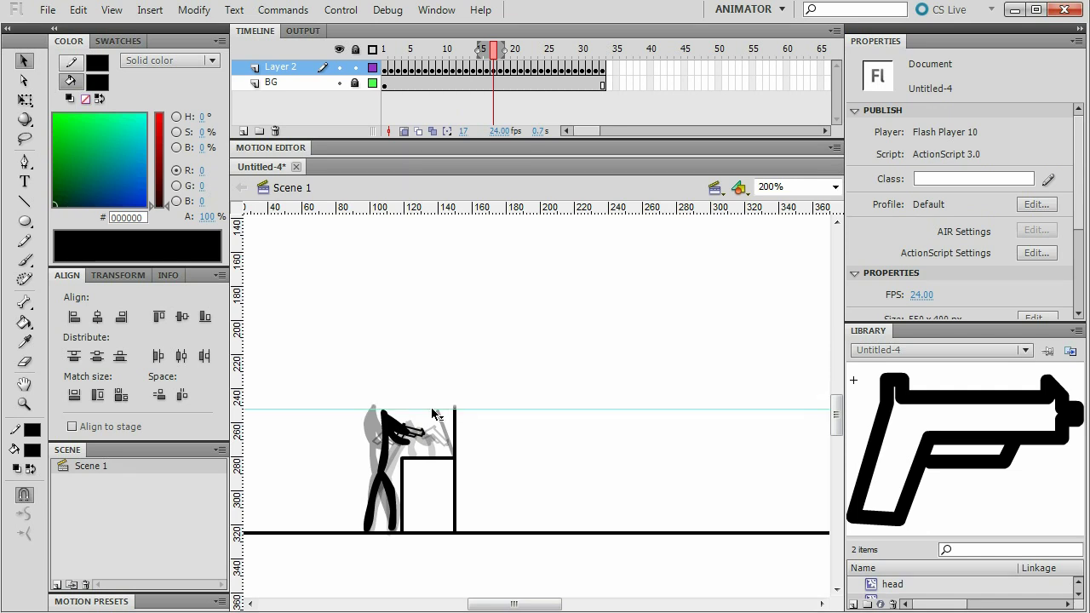
left_click(486, 52)
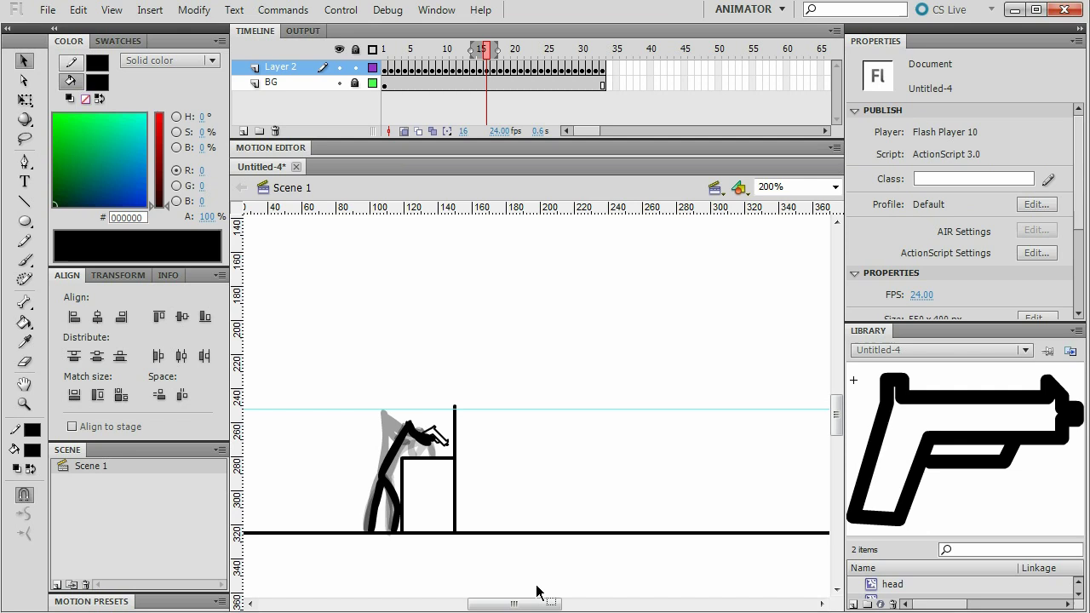
Step: Brush the second figure's legs, torso up to the guide, and arm at the stage's right edge
left_click_drag(516, 604, 600, 604)
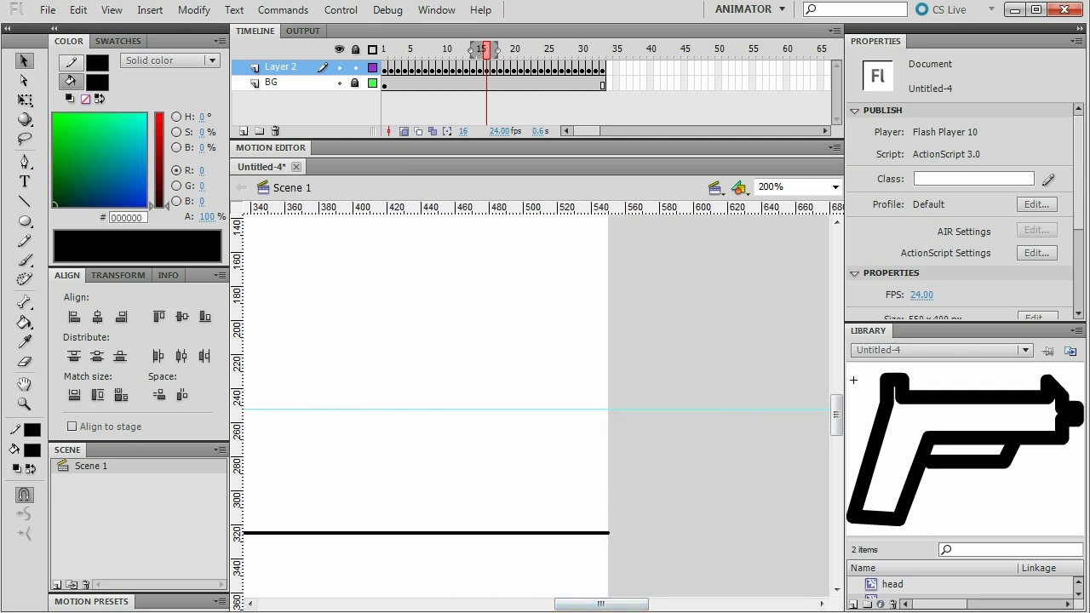
left_click(25, 260)
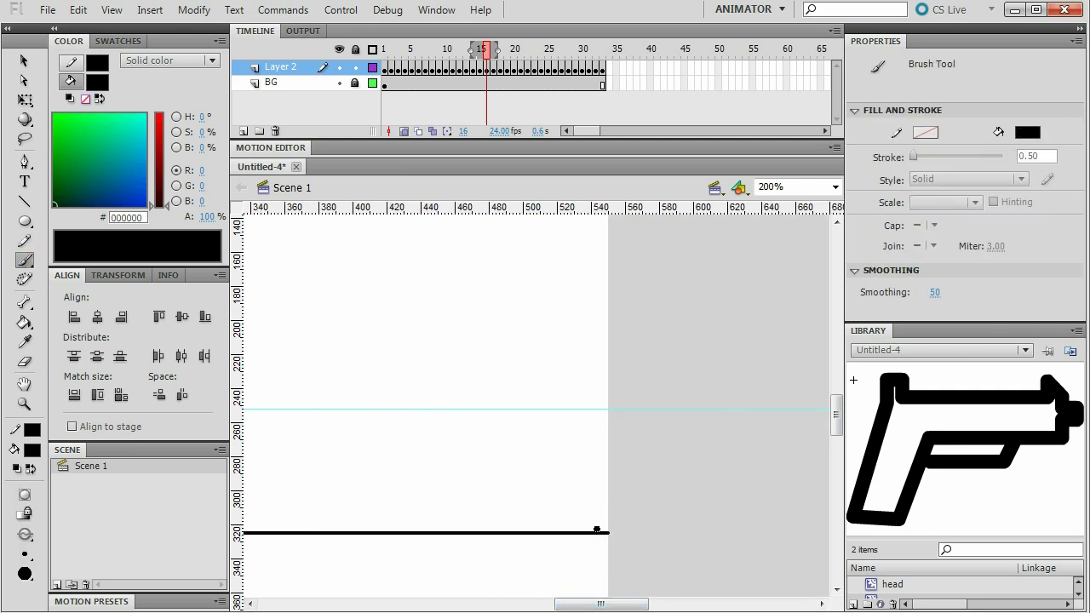
left_click_drag(599, 491, 637, 528)
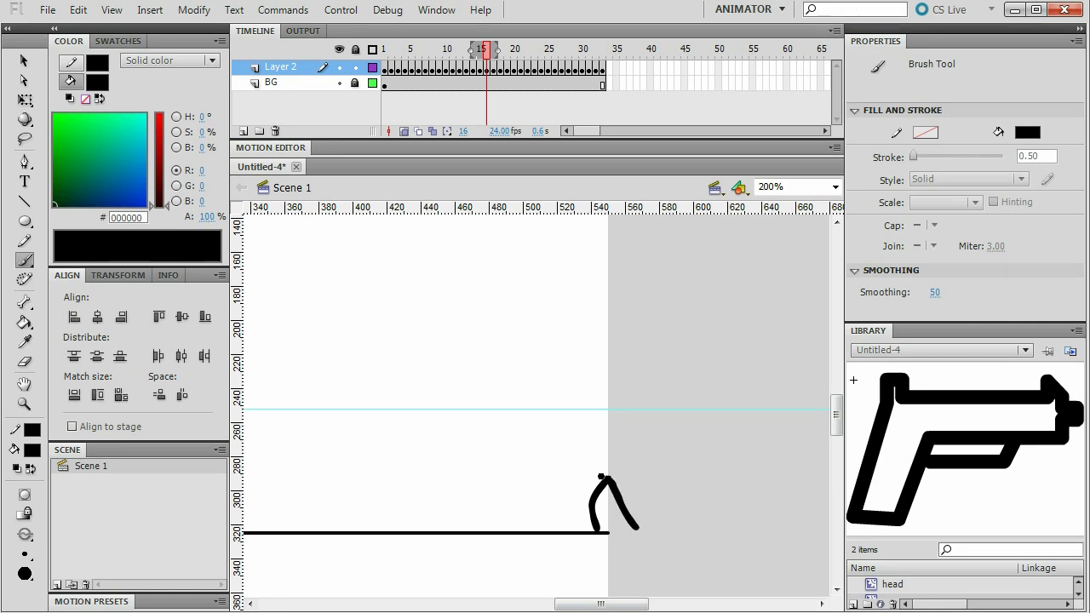
left_click_drag(605, 468, 595, 417)
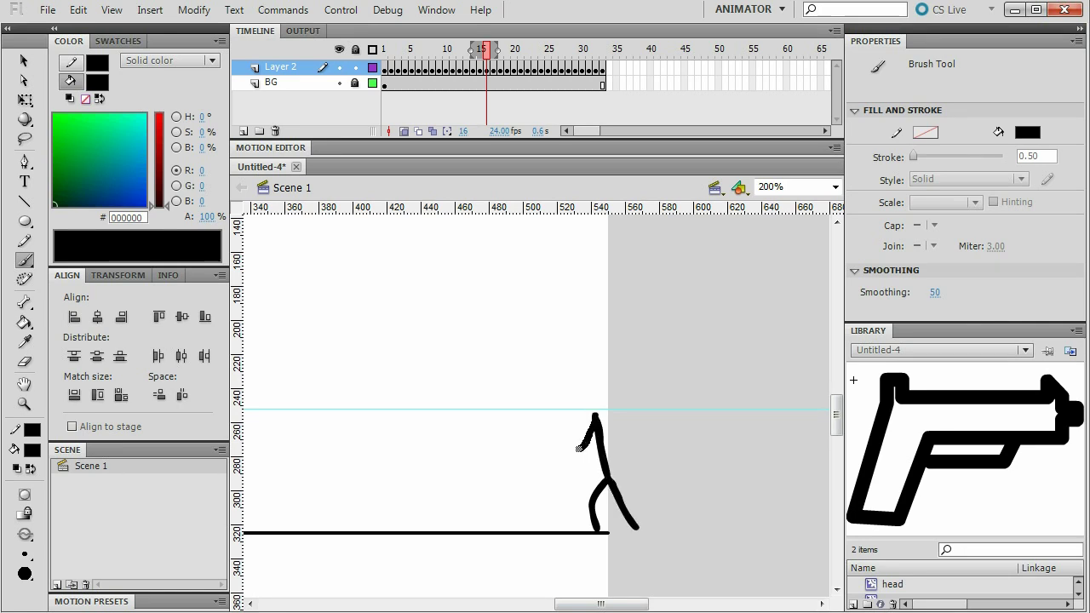
left_click_drag(595, 417, 615, 436)
key("period")
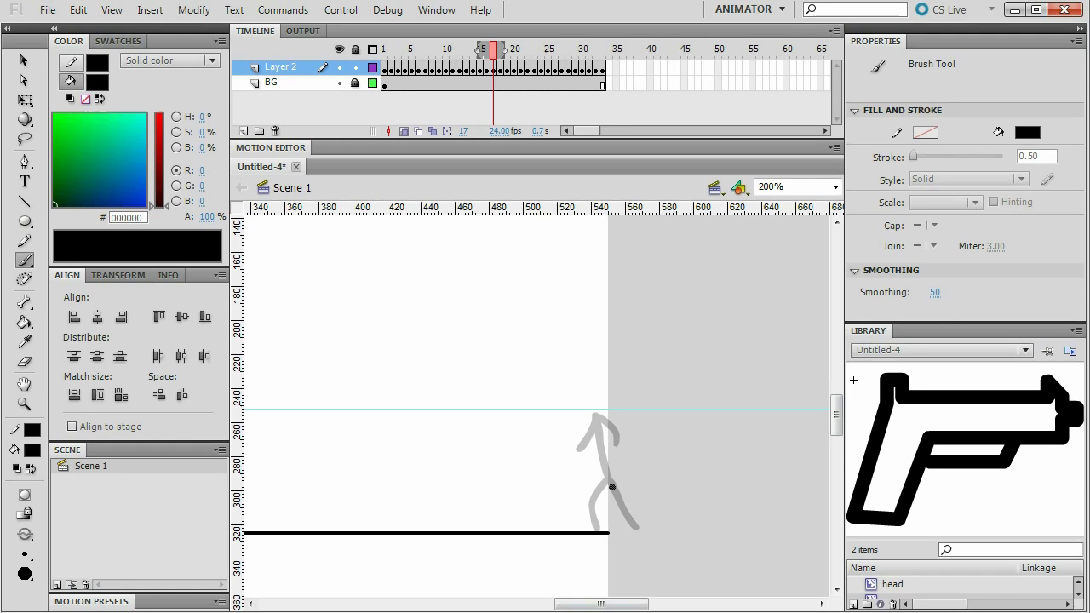
left_click_drag(600, 605, 487, 606)
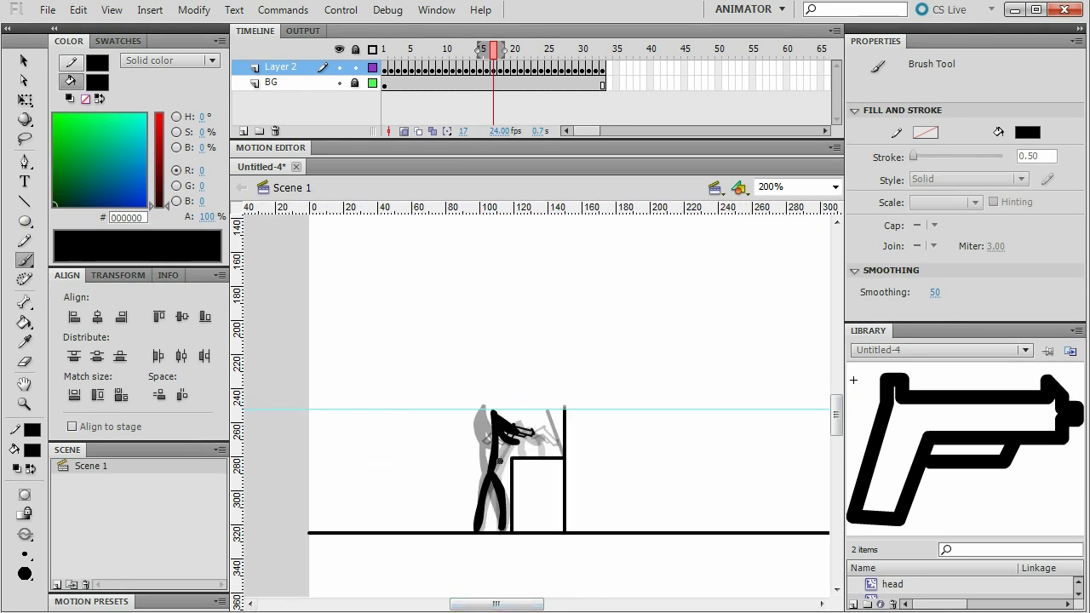
Step: Back on frame 17, brush the walker's next two poses over the onion-skin ghosts
key("period")
key("period")
key("period")
key("period")
key("period")
key("period")
key("period")
key("period")
key("period")
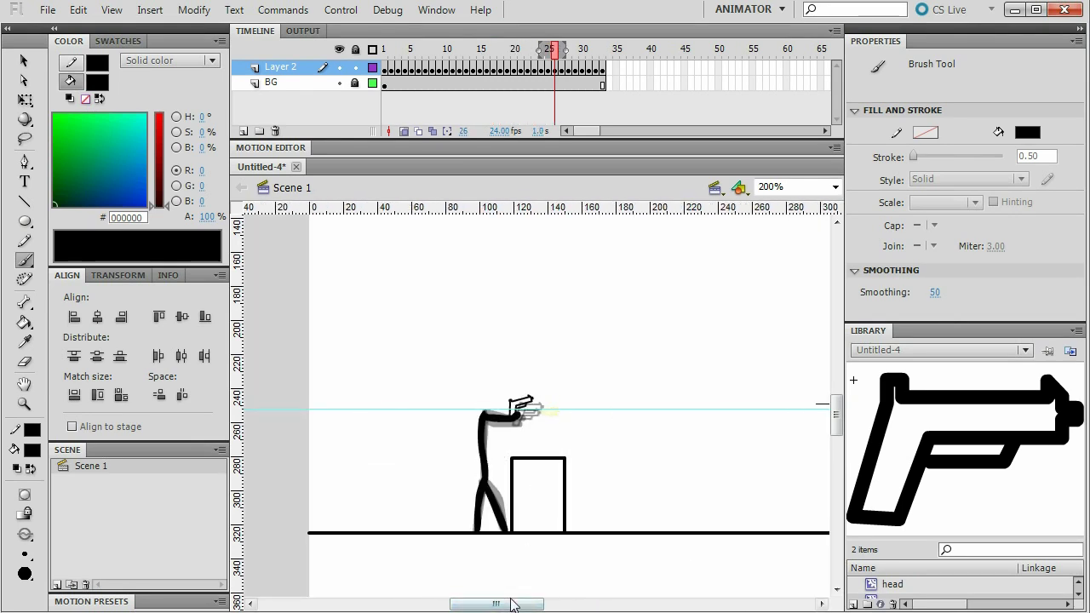
key("period")
key("period")
left_click_drag(511, 608, 604, 608)
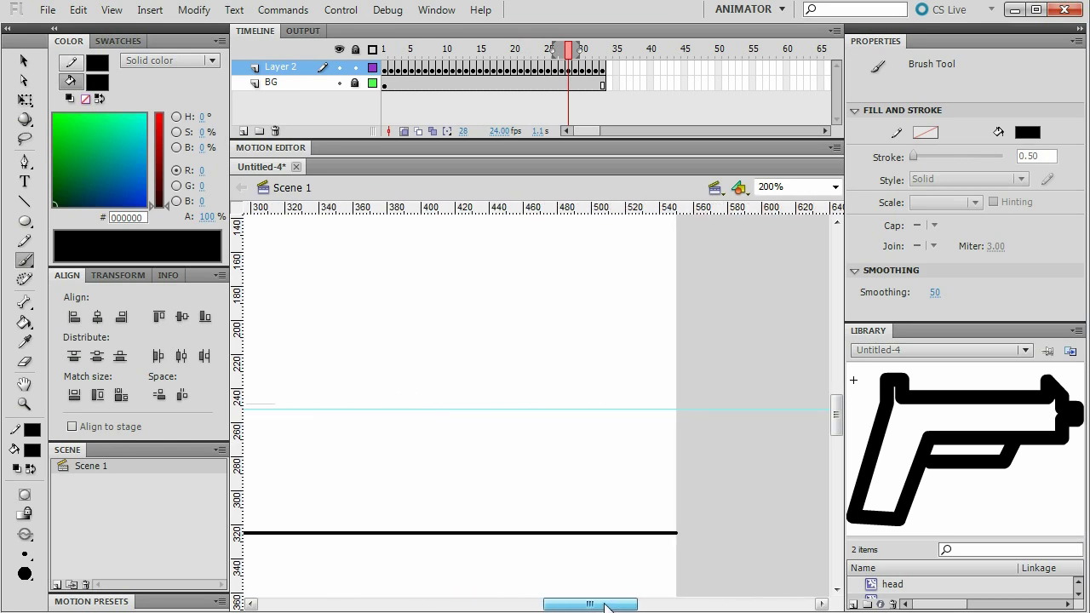
left_click(554, 48)
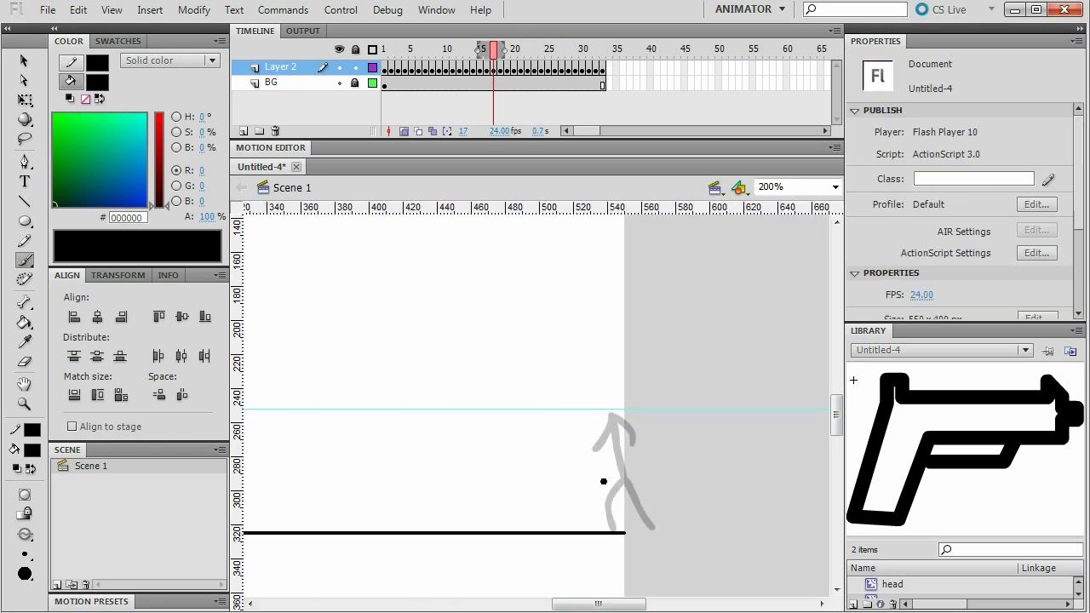
mouse_move(573, 492)
left_mouse_down()
mouse_move(596, 525)
mouse_move(539, 528)
left_mouse_up()
key("period")
left_click_drag(554, 414, 545, 521)
Step: Brush the walker's legs on each following frame, advancing toward frame 25
key("period")
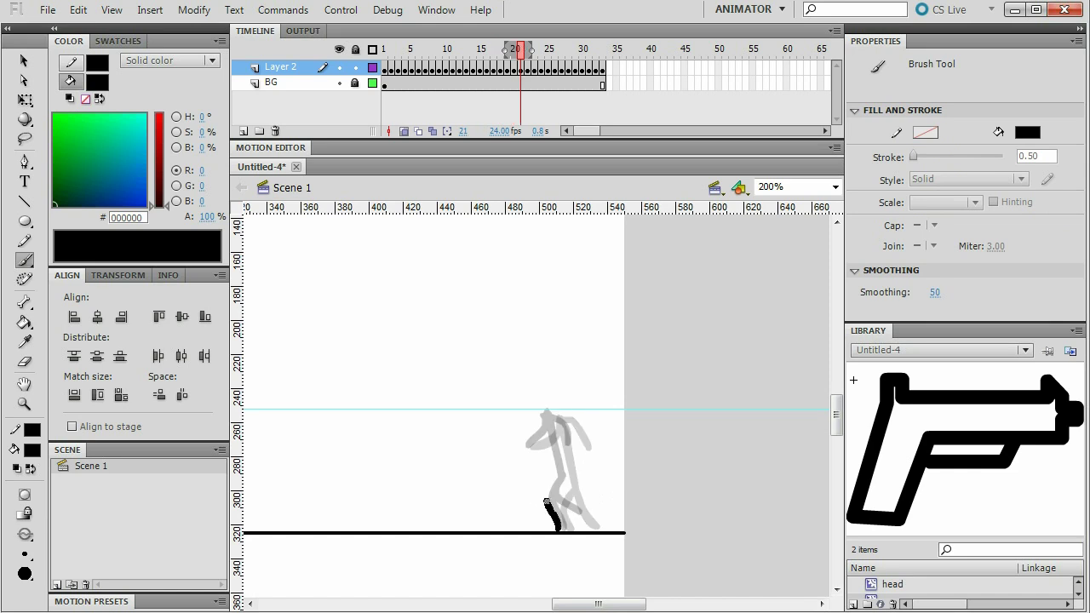
key("period")
mouse_move(538, 477)
left_mouse_down()
mouse_move(556, 450)
mouse_move(541, 509)
left_mouse_up()
key("period")
key("period")
mouse_move(598, 605)
left_mouse_down()
mouse_move(529, 605)
mouse_move(589, 605)
left_mouse_up()
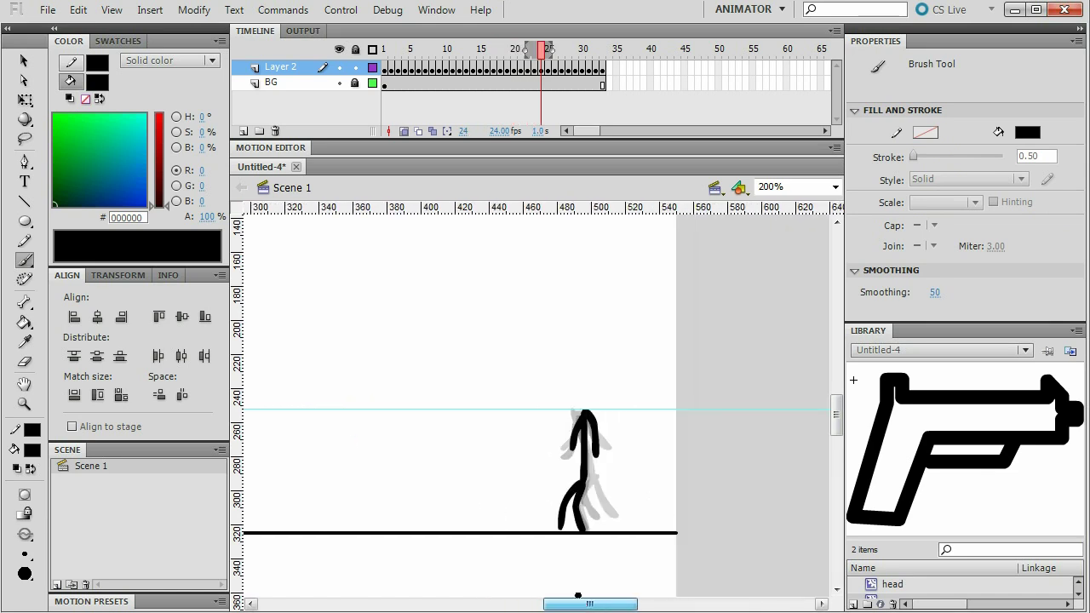
key("period")
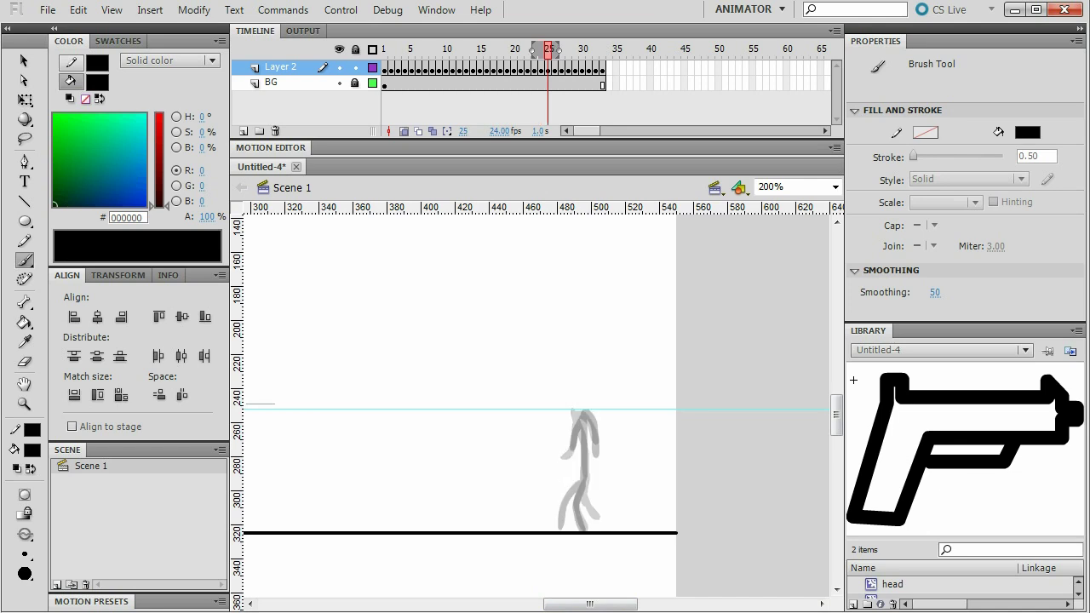
mouse_move(590, 604)
left_mouse_down()
mouse_move(506, 605)
mouse_move(561, 607)
left_mouse_up()
Step: Paint the frame-25 pose: legs, then the torso up toward the head
key("period")
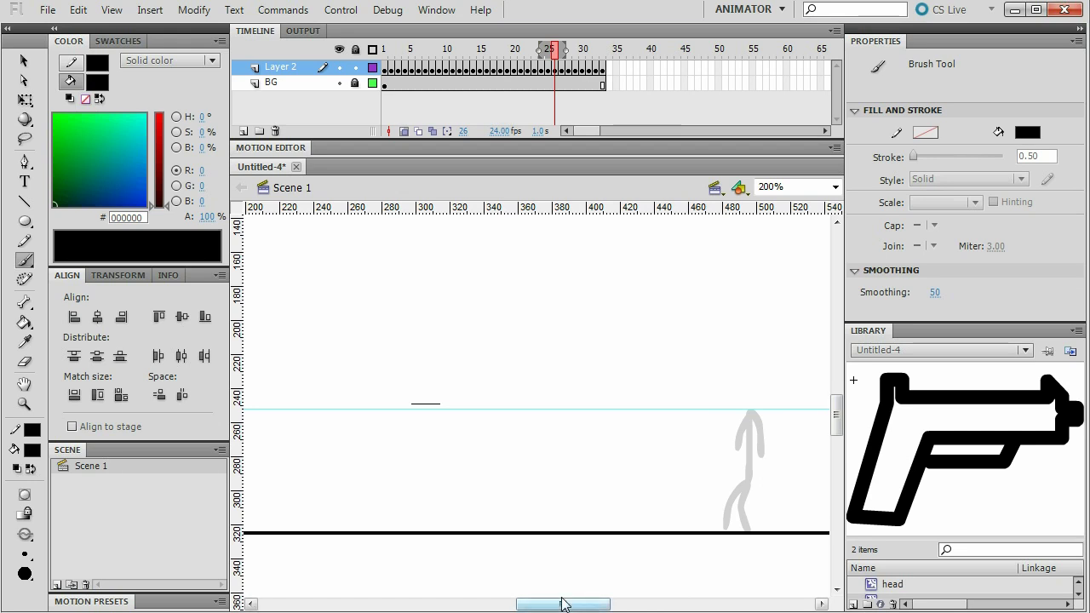
key("comma")
key("comma")
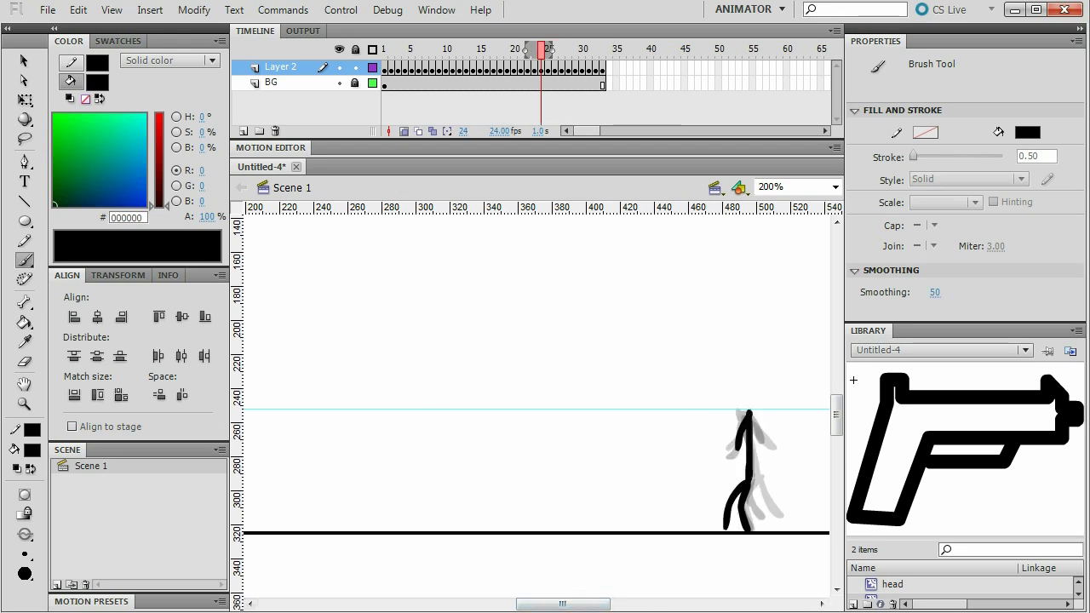
key("period")
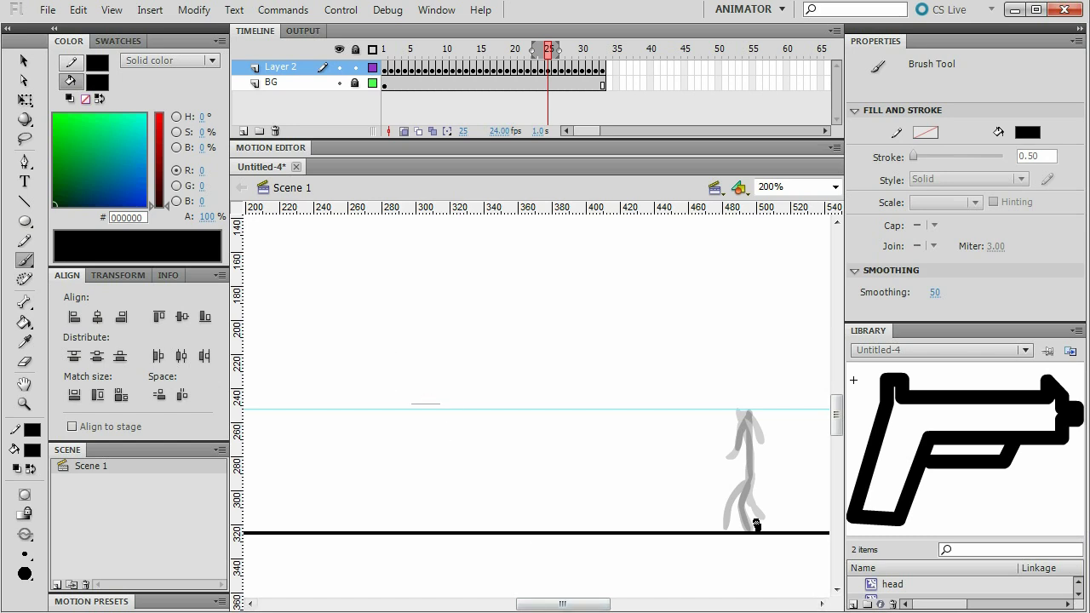
mouse_move(756, 524)
left_mouse_down()
mouse_move(741, 480)
mouse_move(728, 526)
left_mouse_up()
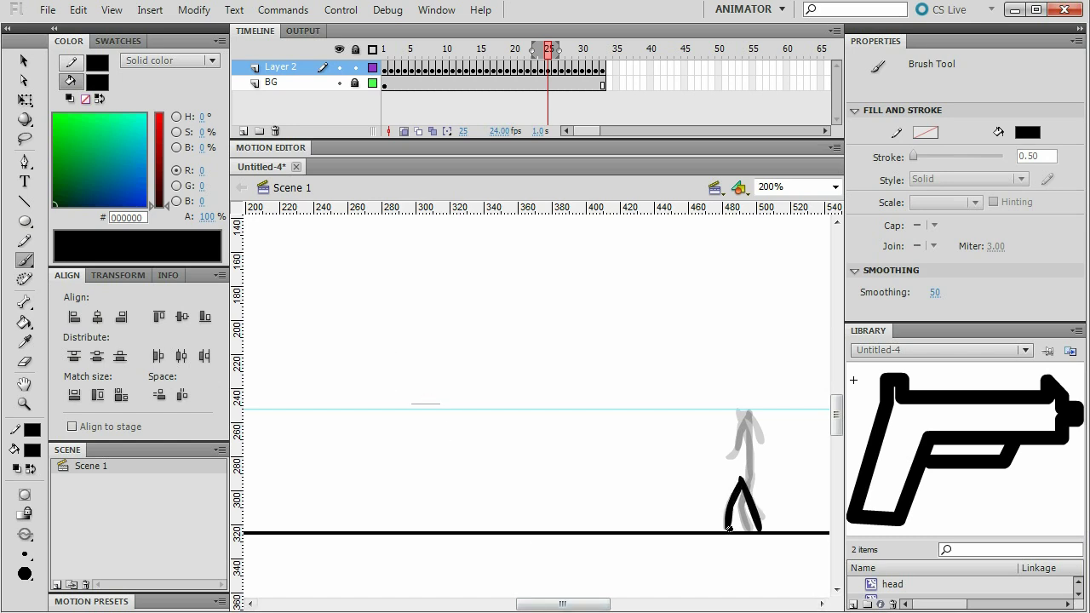
left_click_drag(741, 482, 737, 415)
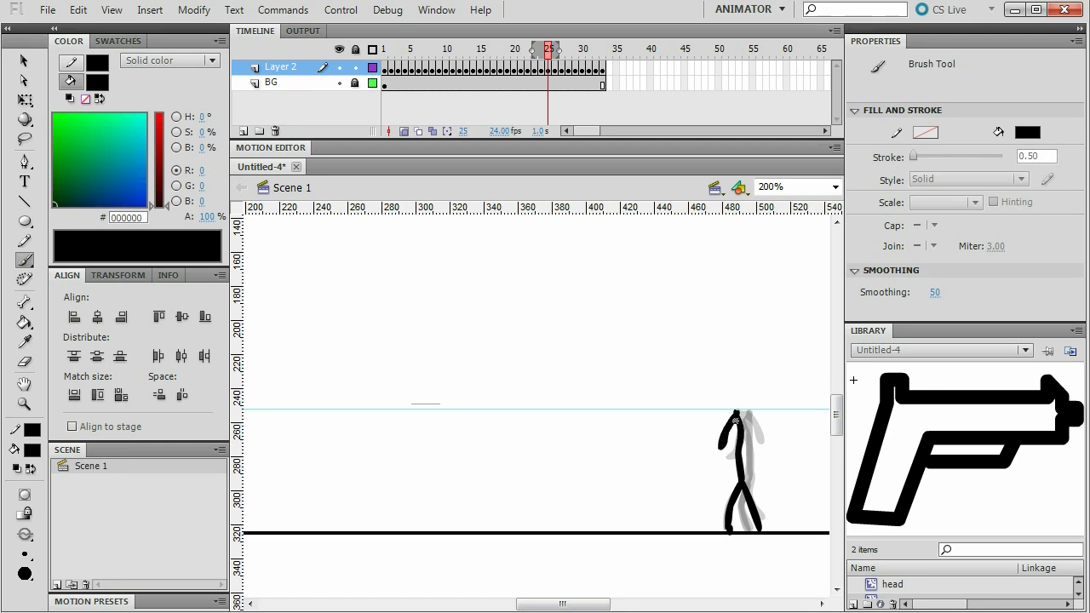
Step: Paint the walker's poses on frames 26 and 27, legs then body and arm
key("period")
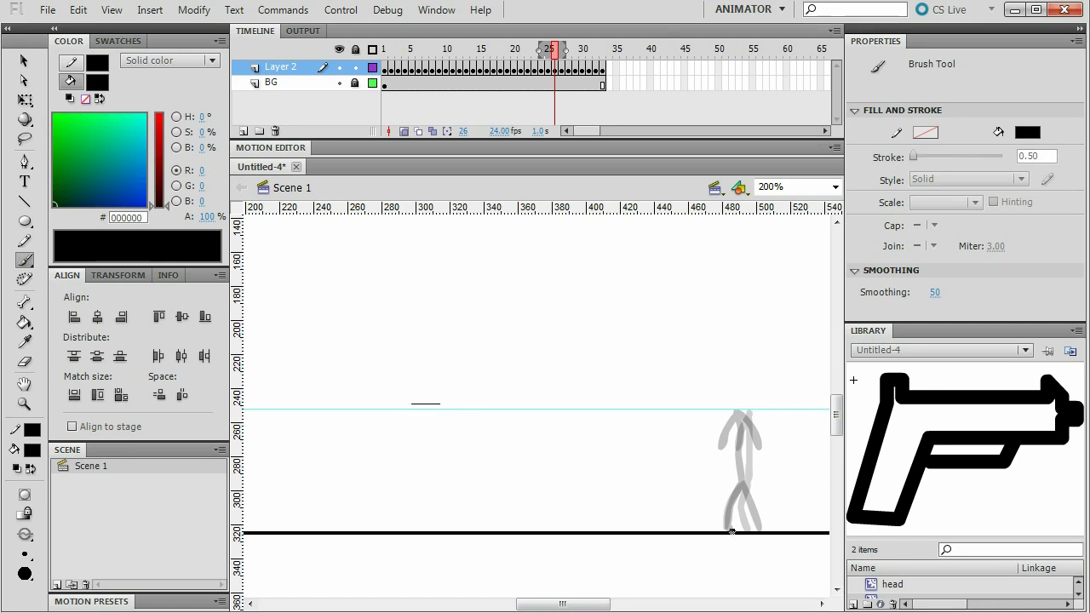
mouse_move(731, 532)
left_mouse_down()
mouse_move(740, 481)
mouse_move(756, 529)
left_mouse_up()
mouse_move(748, 432)
left_mouse_down()
mouse_move(710, 438)
mouse_move(754, 432)
mouse_move(760, 461)
left_mouse_up()
key(".")
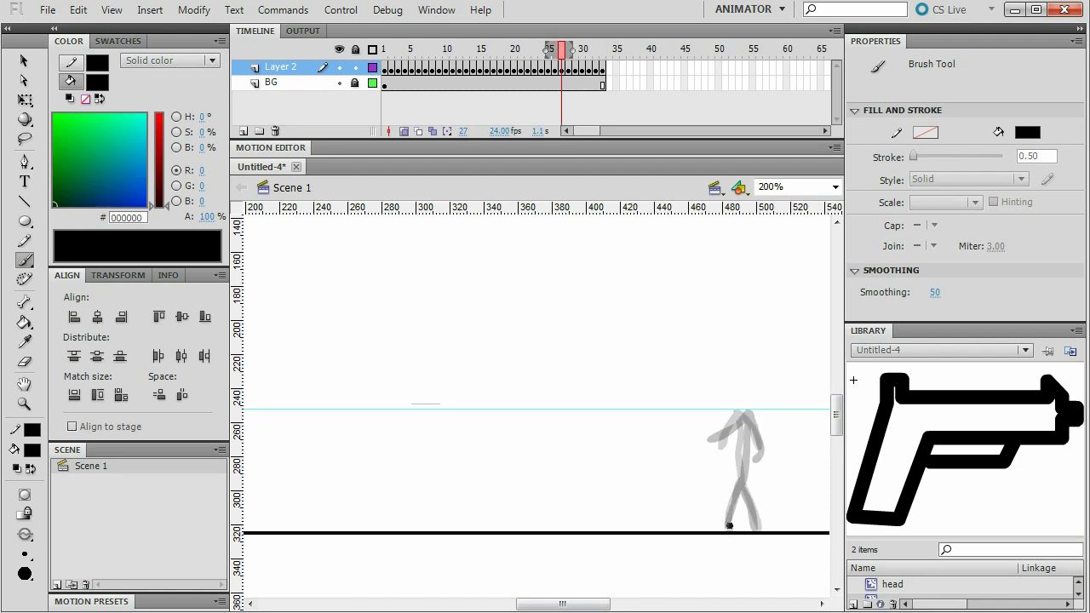
mouse_move(727, 525)
left_mouse_down()
mouse_move(761, 480)
mouse_move(744, 533)
left_mouse_up()
left_click_drag(781, 443, 767, 438)
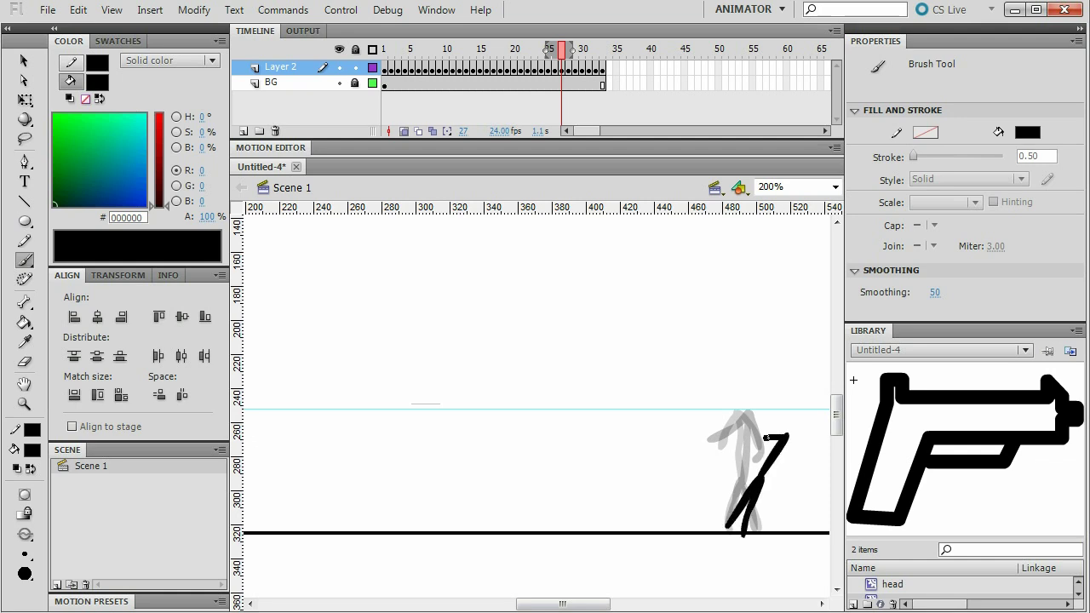
Step: Brush the final collapsed poses through frame 33, then scrub back to frame 1
scroll(782, 449, "right", 3)
key("period")
mouse_move(605, 528)
left_mouse_down()
mouse_move(654, 504)
mouse_move(707, 522)
mouse_move(673, 529)
mouse_move(705, 528)
left_mouse_up()
key("period")
key("period")
key("period")
key("period")
key("period")
left_click_drag(597, 604, 499, 598)
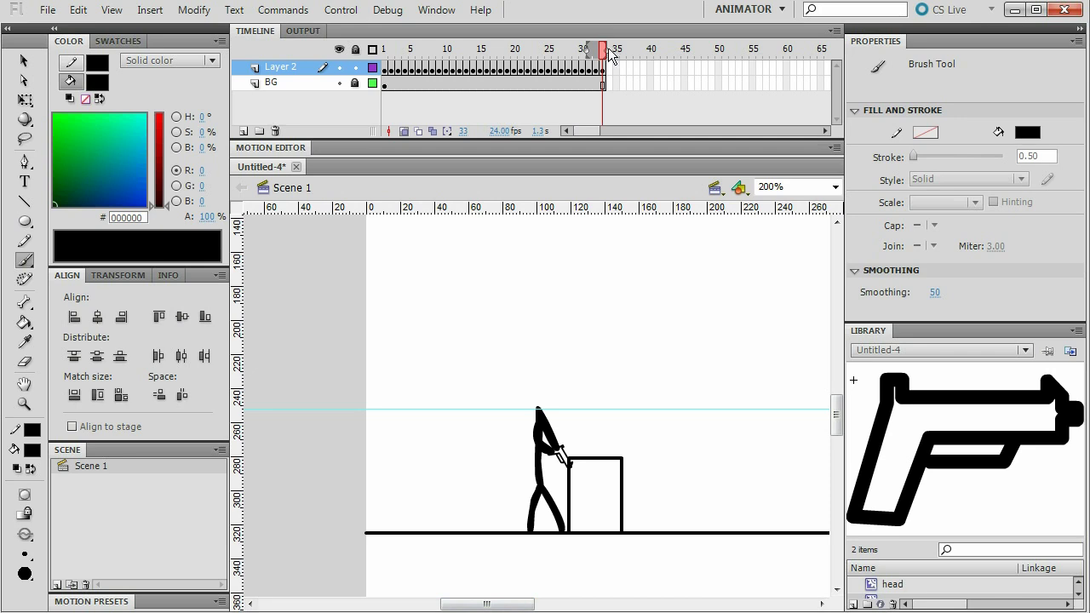
left_click_drag(599, 51, 339, 66)
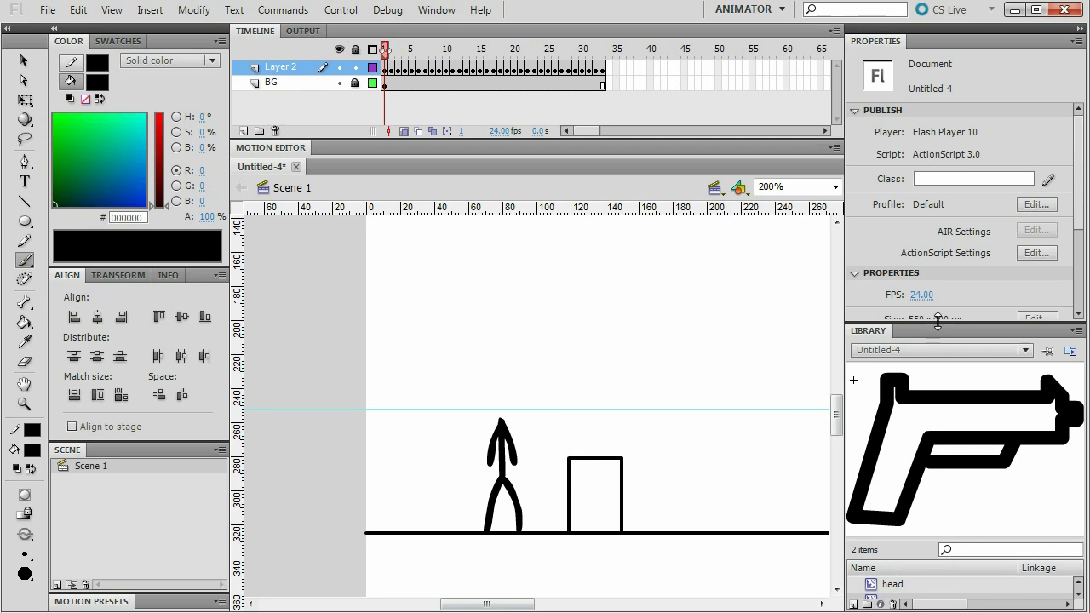
Step: Enlarge the Library and place the head symbol on the gunman's neck in frames 1–3
left_click_drag(937, 321, 938, 265)
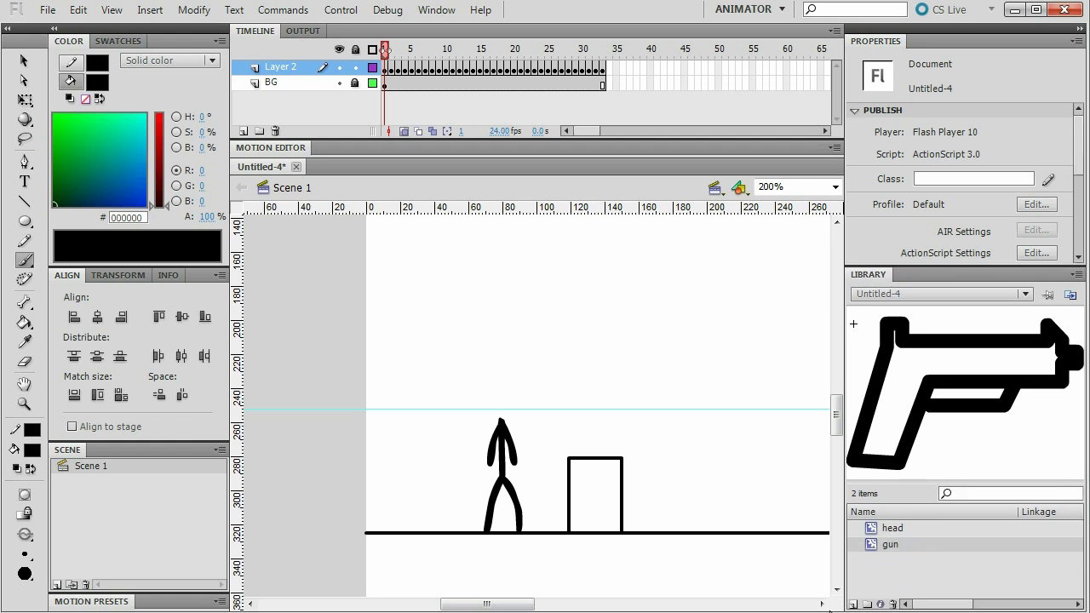
left_click(886, 528)
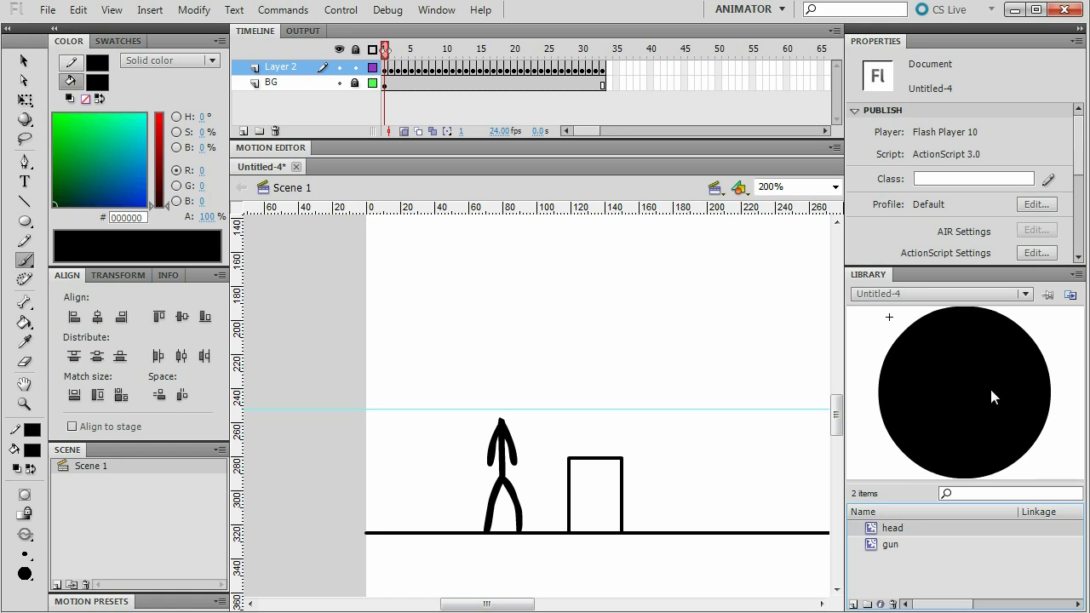
left_click_drag(993, 409, 500, 410)
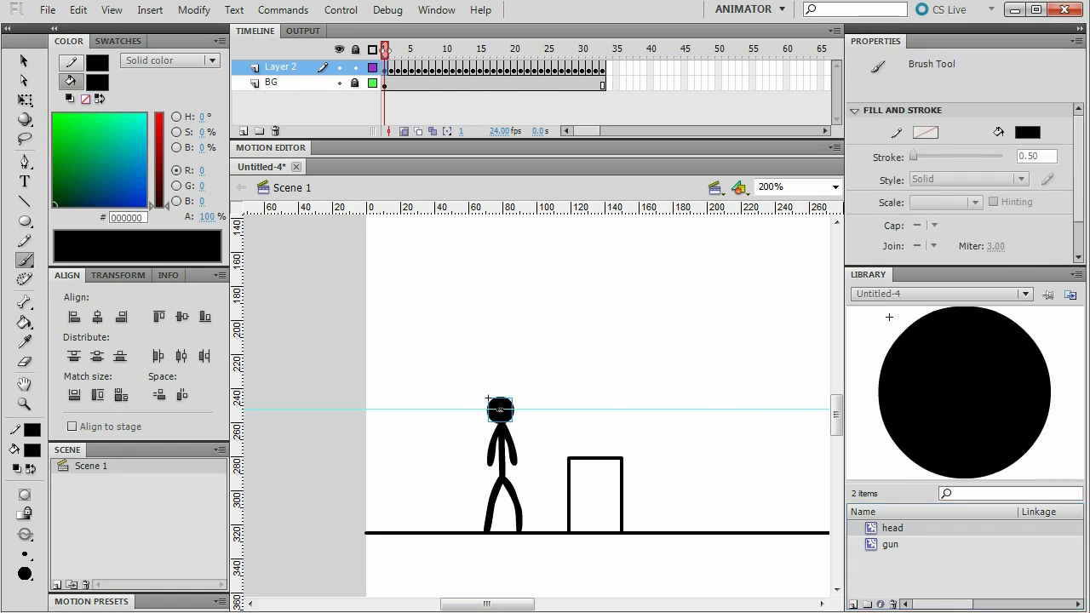
key(".")
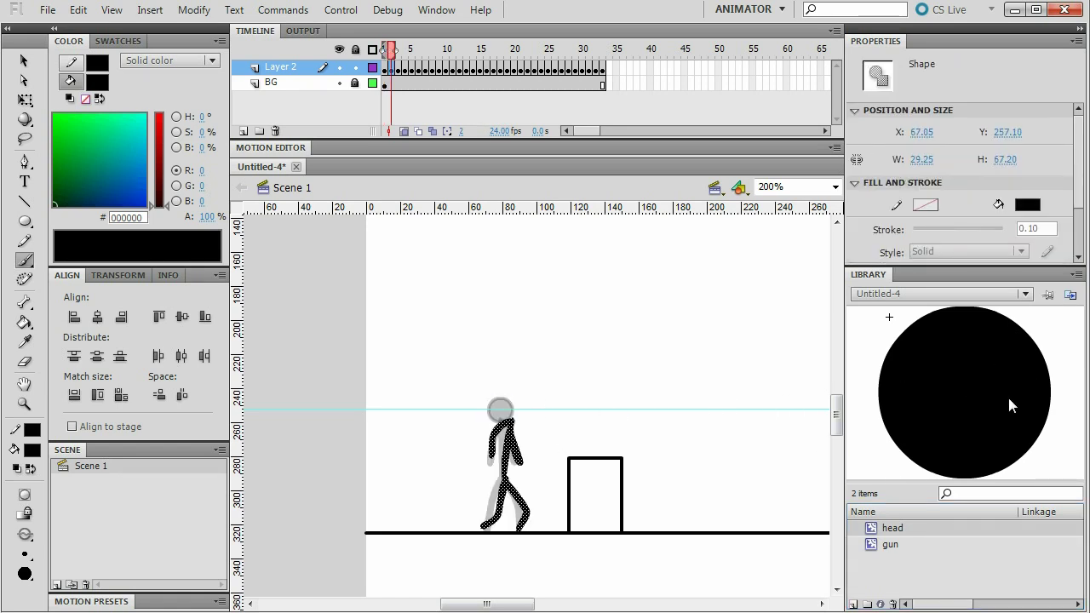
left_click_drag(1007, 407, 507, 424)
key(".")
left_click_drag(946, 436, 511, 407)
Step: Add the head symbol to the gunman on the later frames through frame 28
key(".")
key(".")
key(".")
key(".")
key(".")
key(".")
key(".")
key(".")
key(".")
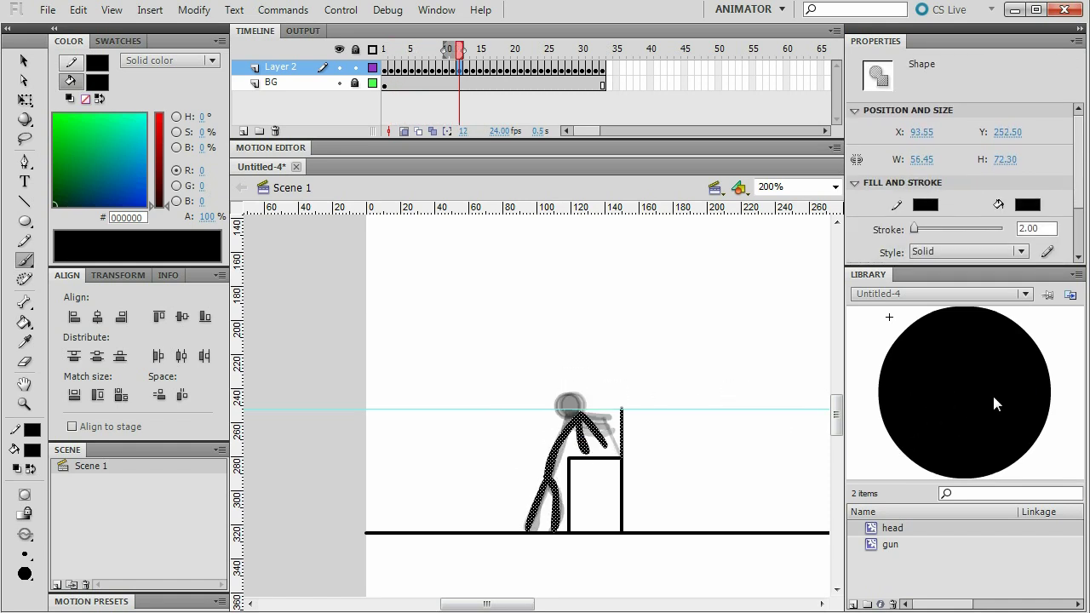
key(".")
key(".")
key(".")
key(".")
key(".")
key(".")
key(".")
key(".")
left_click_drag(969, 408, 546, 401)
key(".")
key(".")
key(".")
key(".")
key(".")
key(".")
key(".")
key(".")
key(".")
key(".")
key(".")
key(".")
key(".")
key(".")
left_click_drag(956, 432, 936, 398)
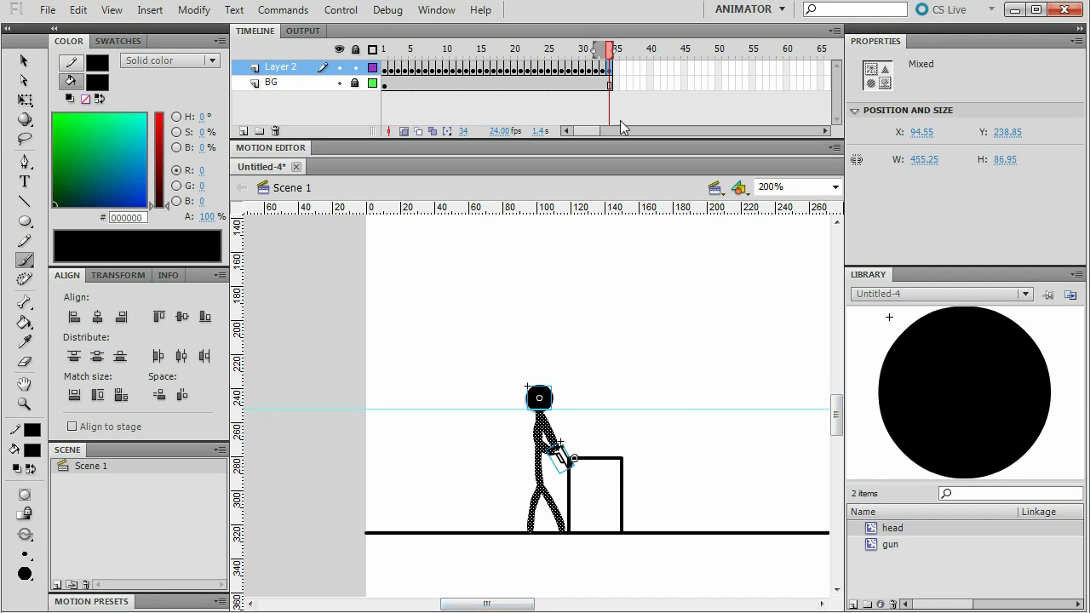
Step: From frame 16, drag the head symbol onto the second walker on each frame through 34
left_click_drag(610, 50, 529, 49)
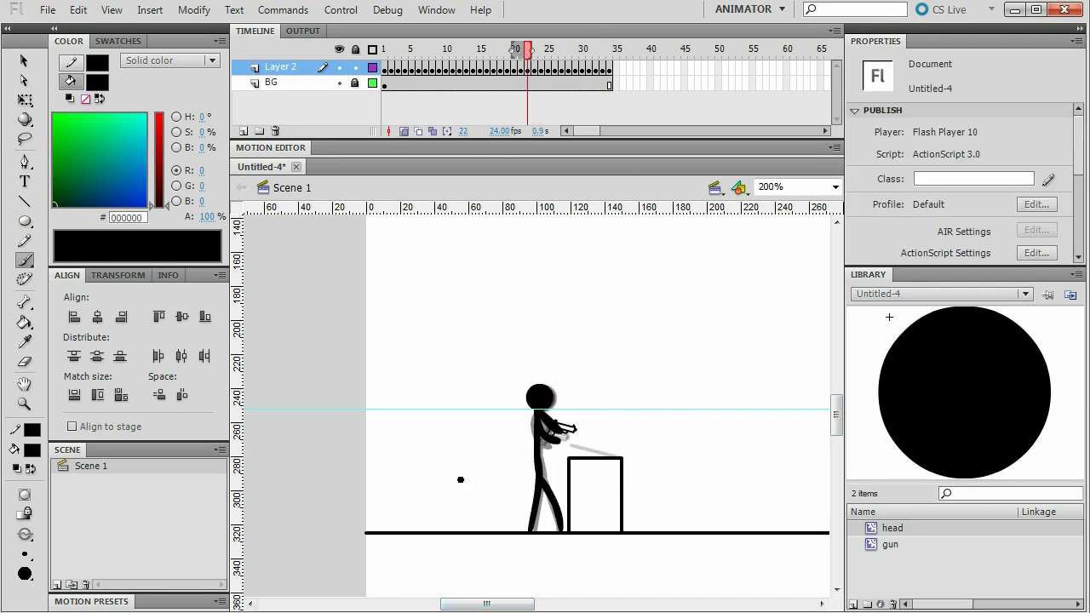
left_click_drag(510, 603, 603, 603)
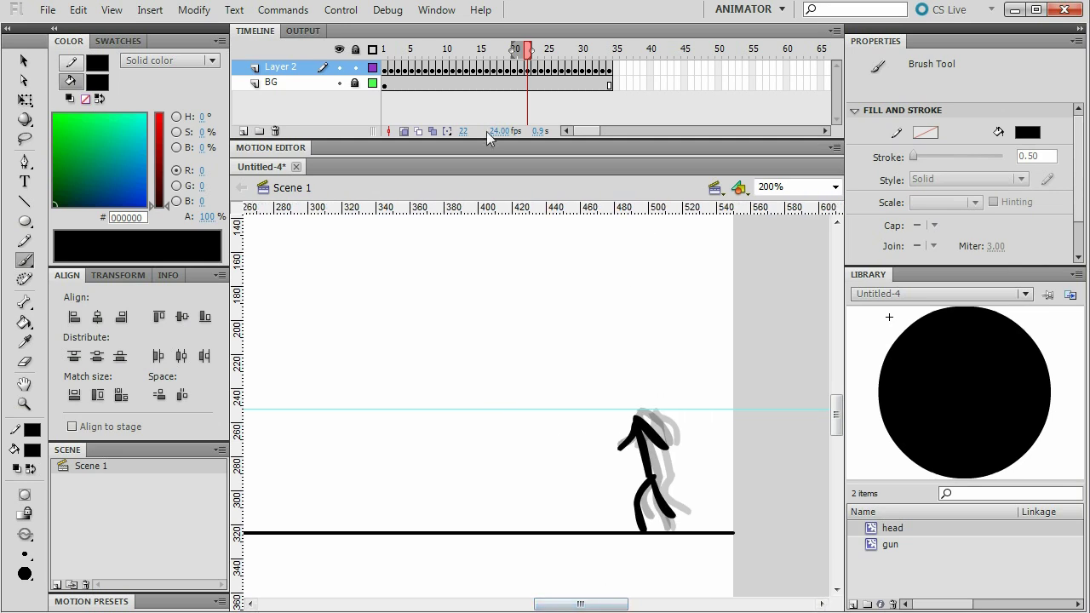
left_click_drag(529, 49, 488, 52)
left_click_drag(935, 381, 718, 407)
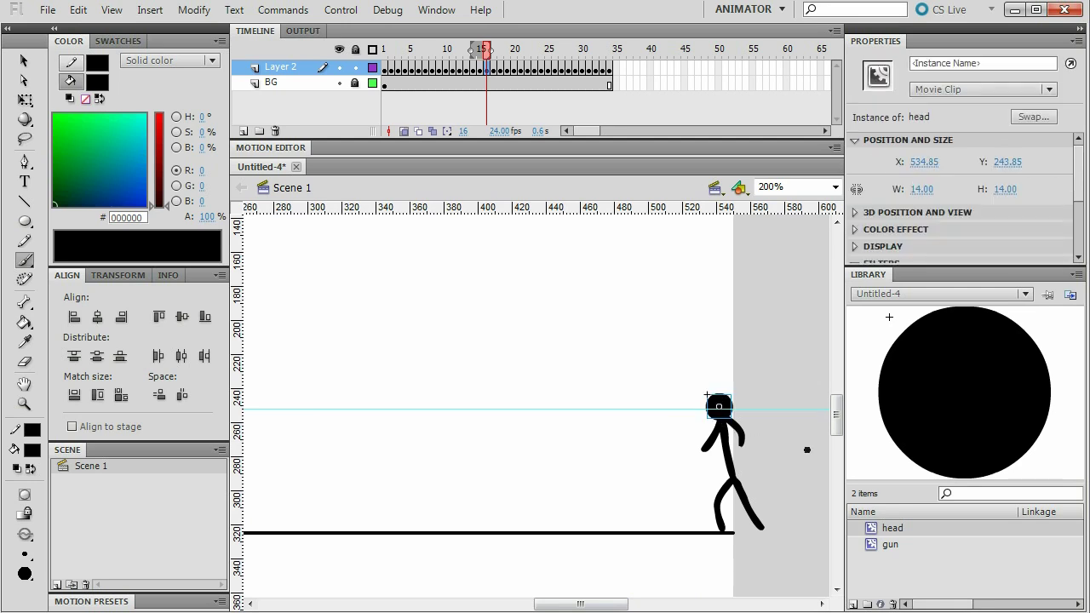
key(".")
key(".")
key(".")
key(".")
key(".")
key(".")
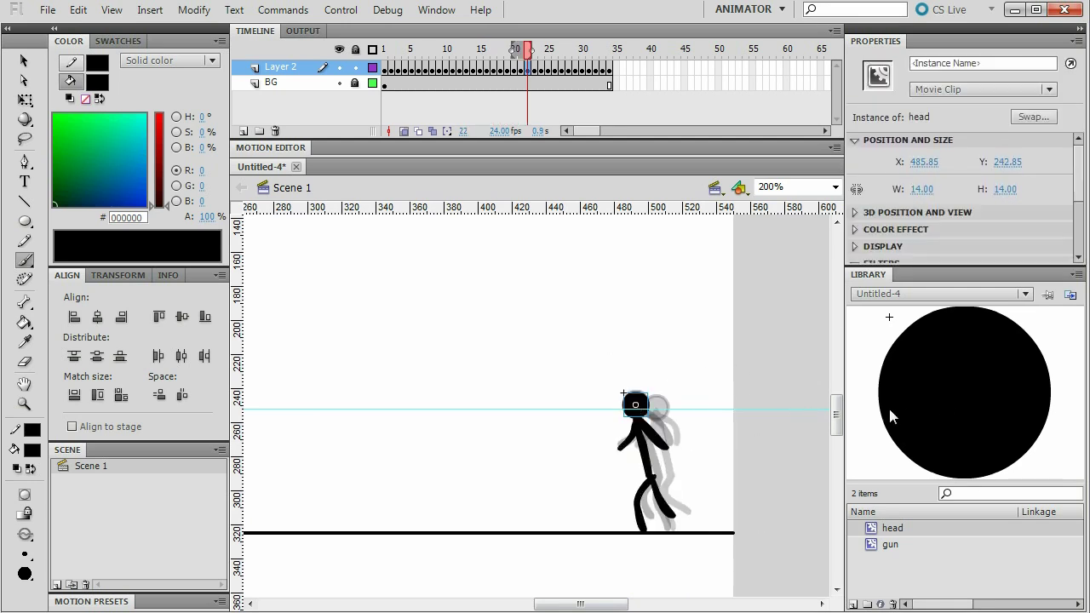
key(".")
key(".")
key(".")
key(".")
key(".")
key(".")
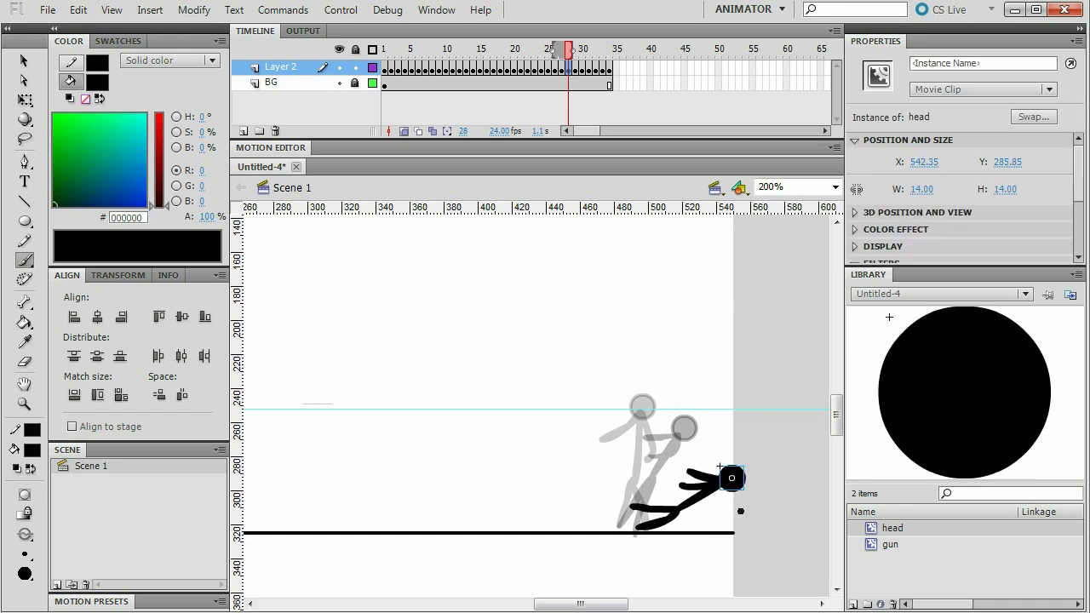
left_click(609, 70)
left_click_drag(614, 56, 385, 51)
left_click_drag(588, 607, 520, 605)
Step: Fit the whole stage in the window and drag the horizontal guide off the stage
left_click(837, 189)
left_click(837, 189)
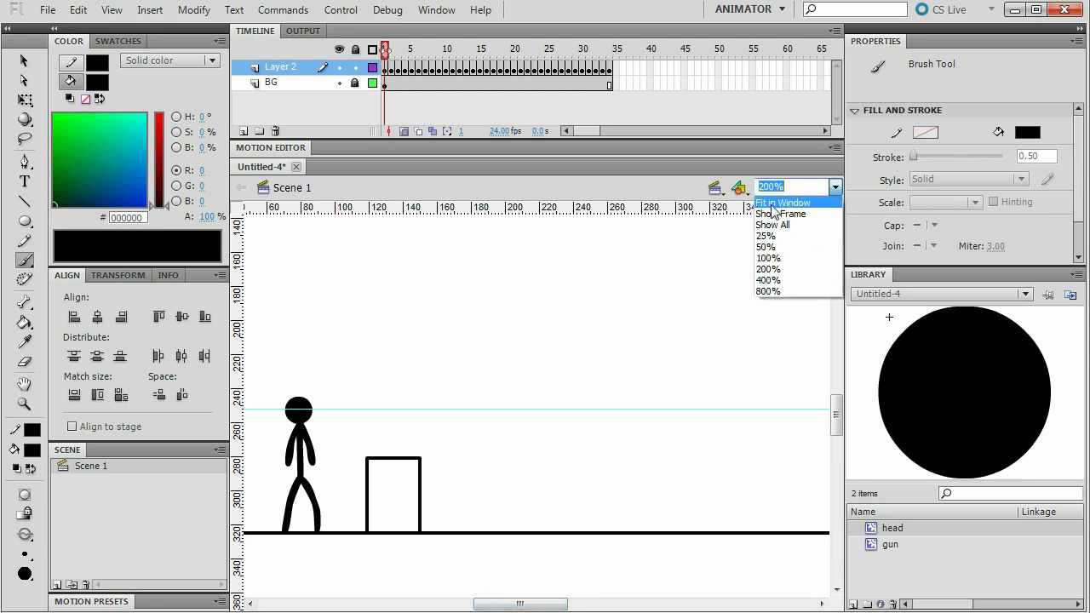
left_click(777, 203)
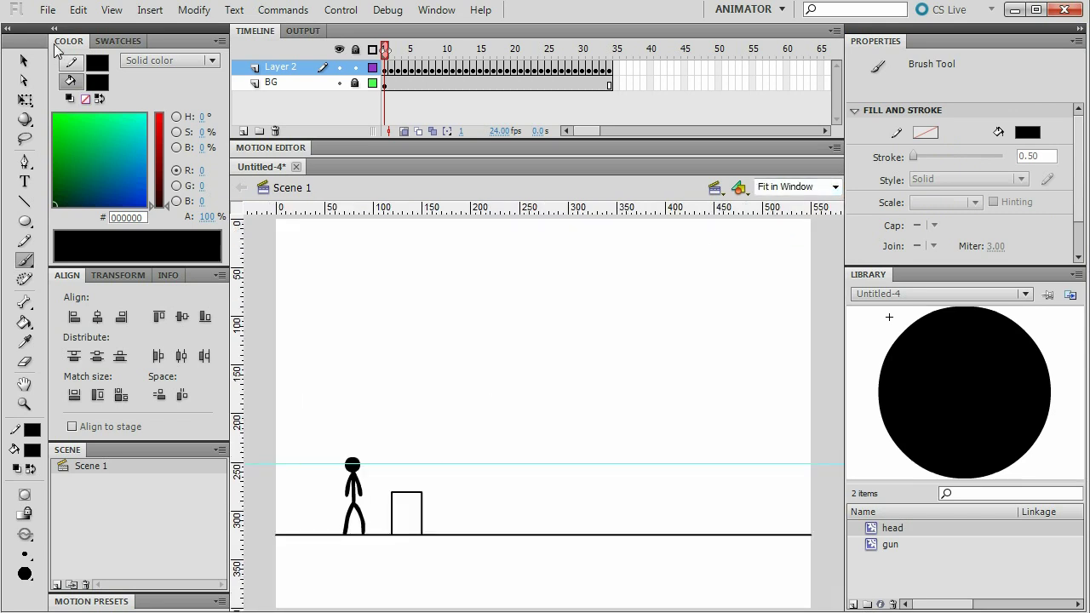
left_click(23, 60)
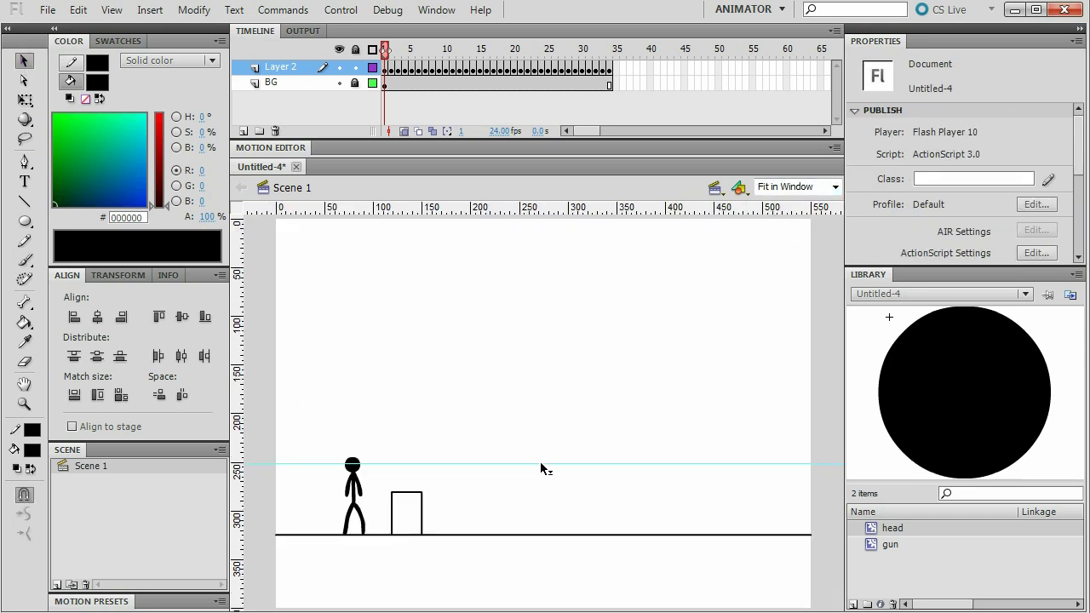
left_click_drag(541, 466, 527, 194)
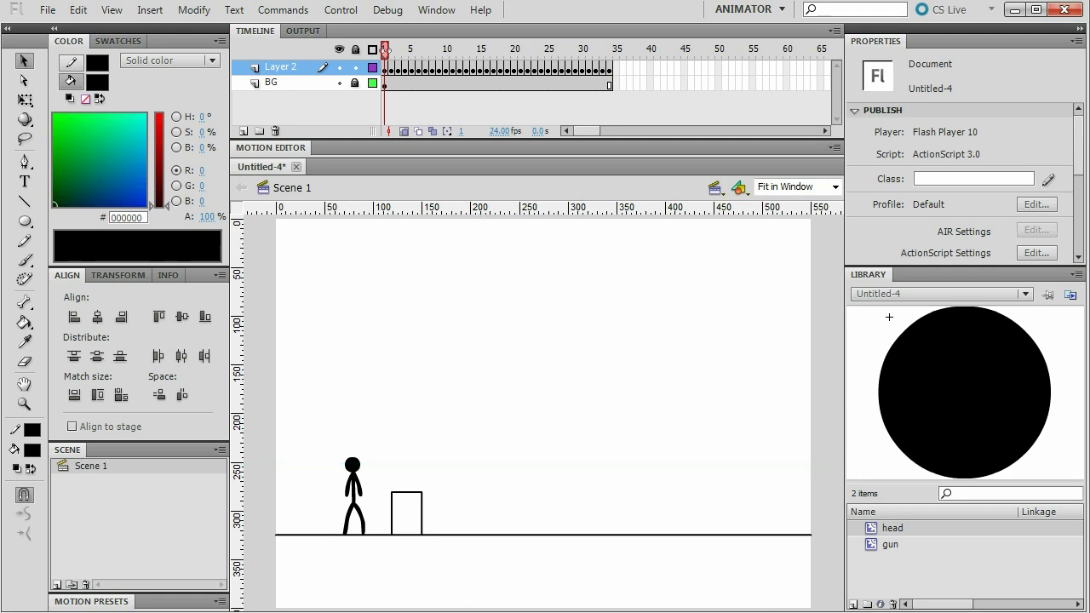
Step: Set the document frame rate to 14 fps, then pick orange and yellow drawing colours
left_click(496, 133)
type("12")
key("Return")
left_click(496, 132)
key("Return")
key("Return")
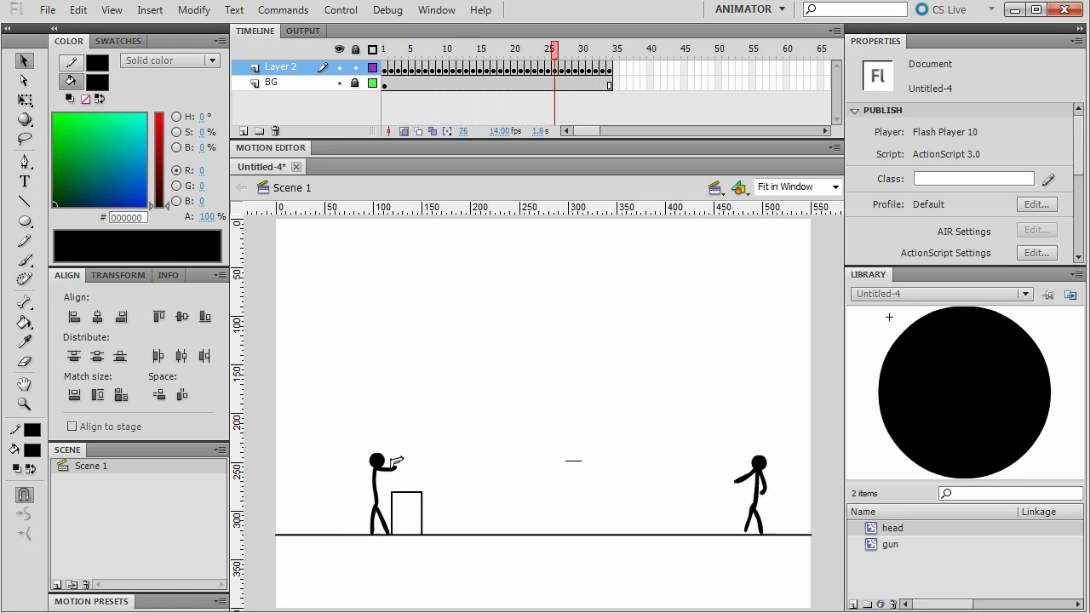
left_click(267, 584)
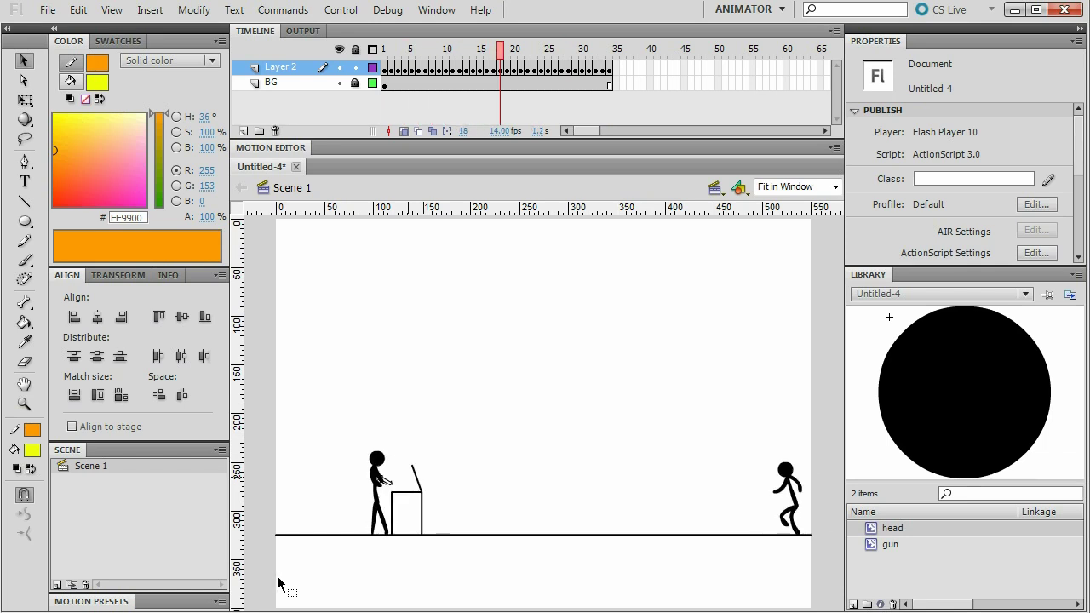